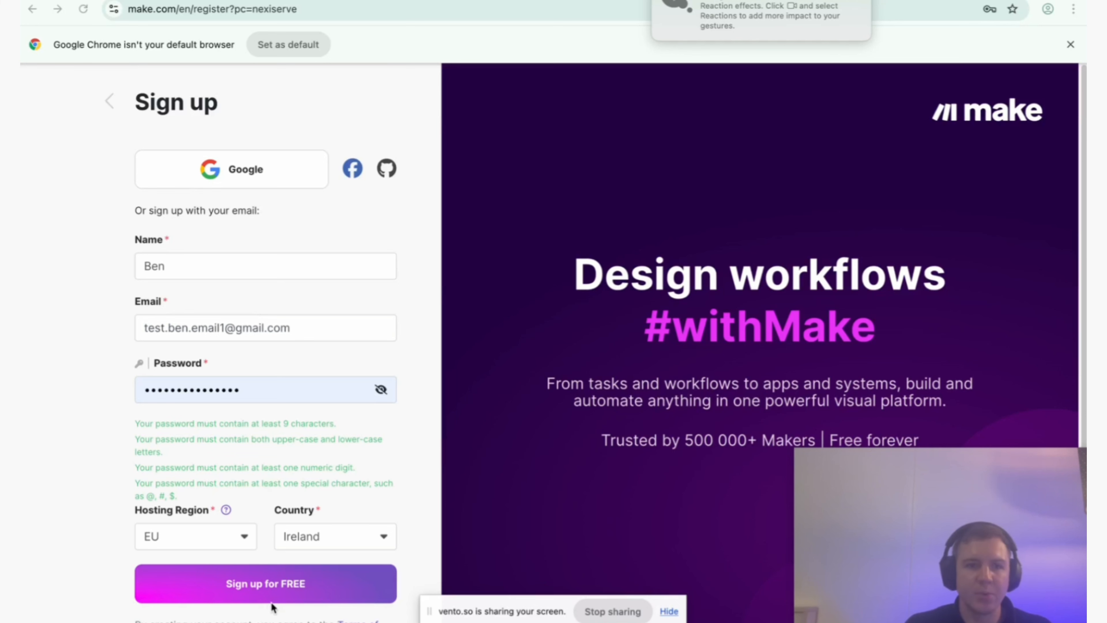
Submit the completed free Make sign-up form and verify the account through the confirmation email in Gmail.
left_click(263, 592)
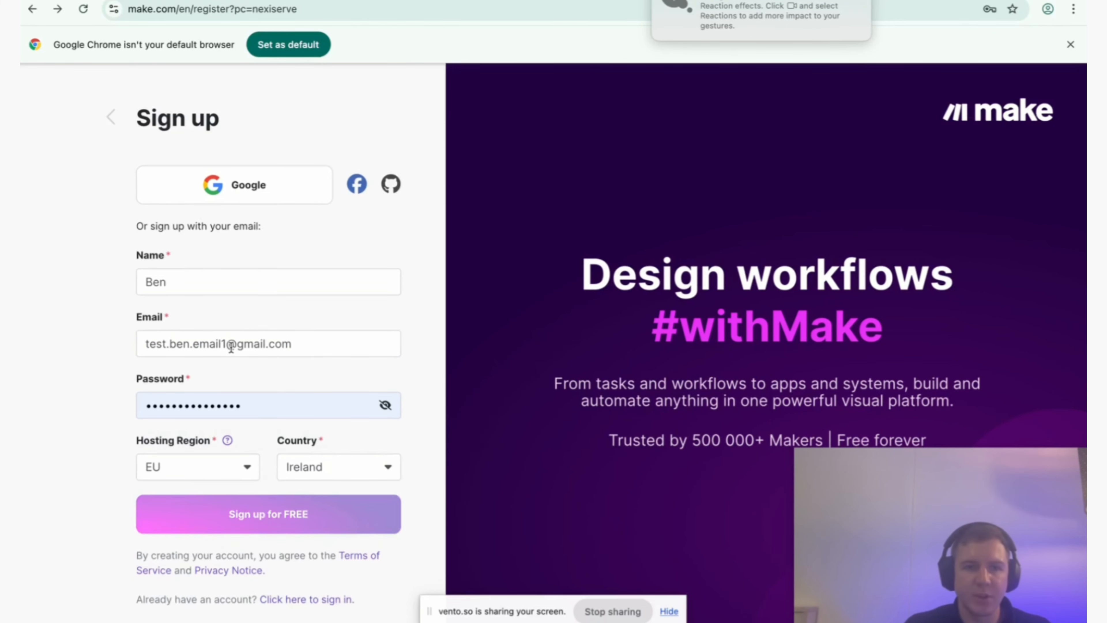
left_click(279, 525)
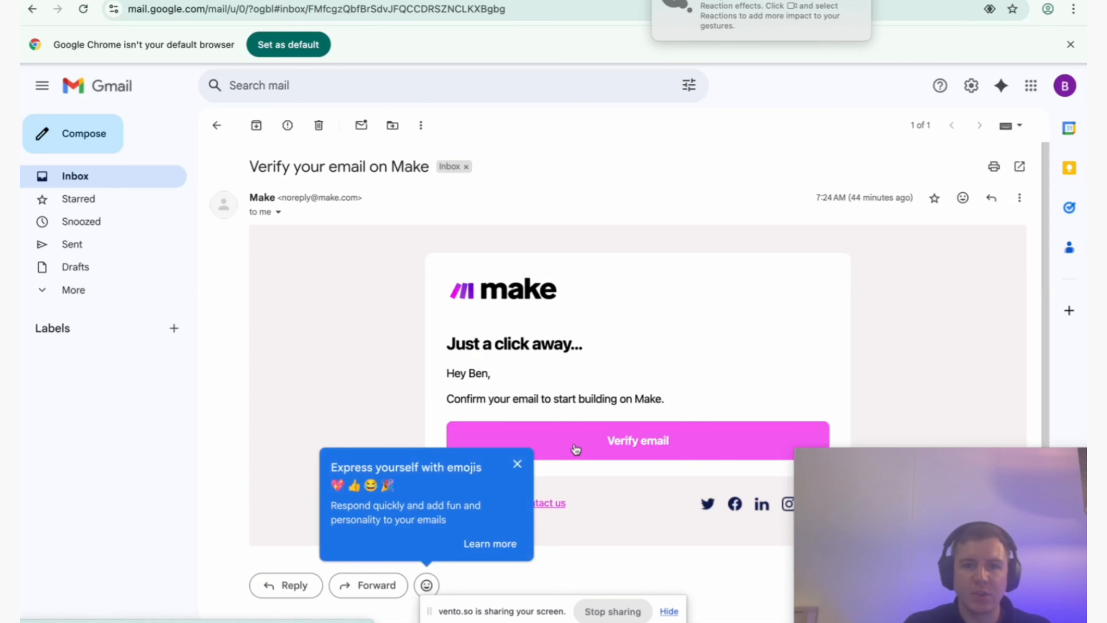
left_click(574, 448)
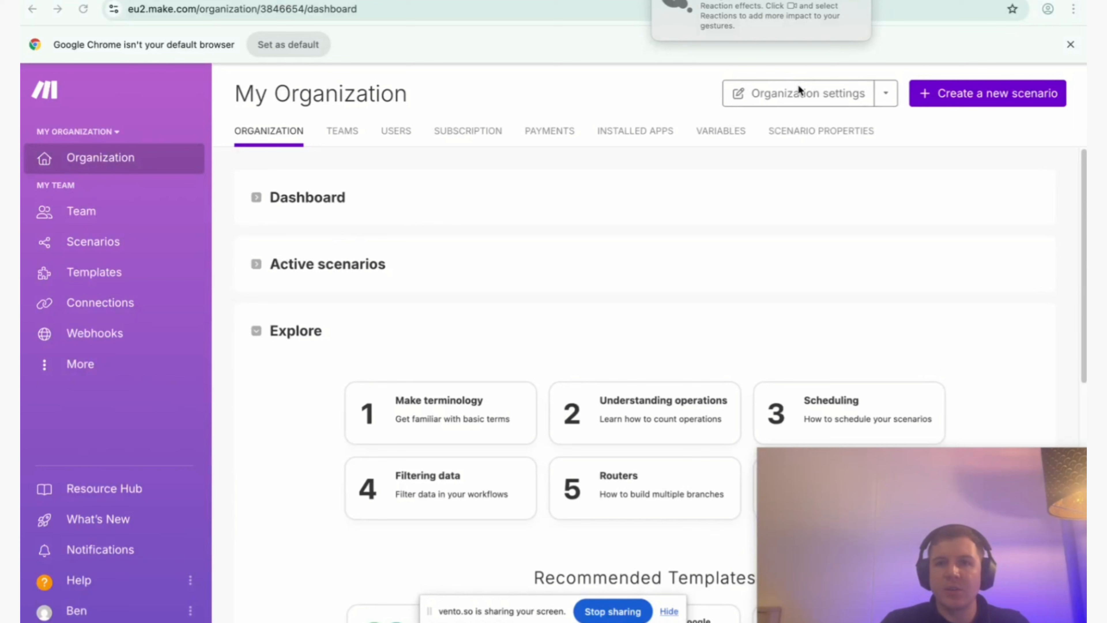
Rename the organization to NexiServe in its settings and save the change.
left_click(801, 94)
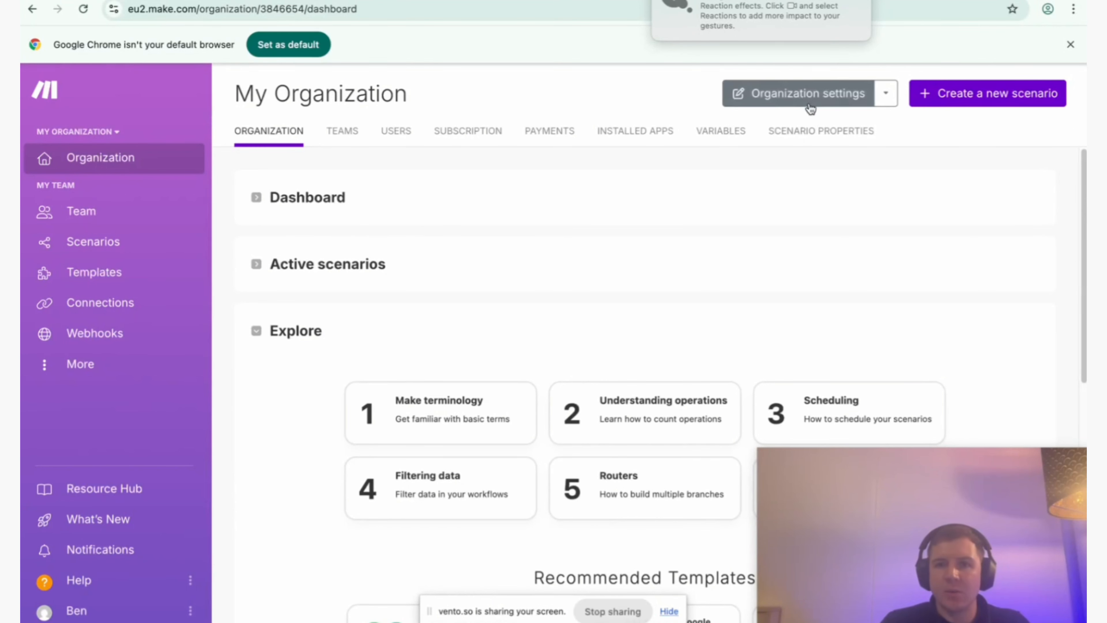
left_click(519, 170)
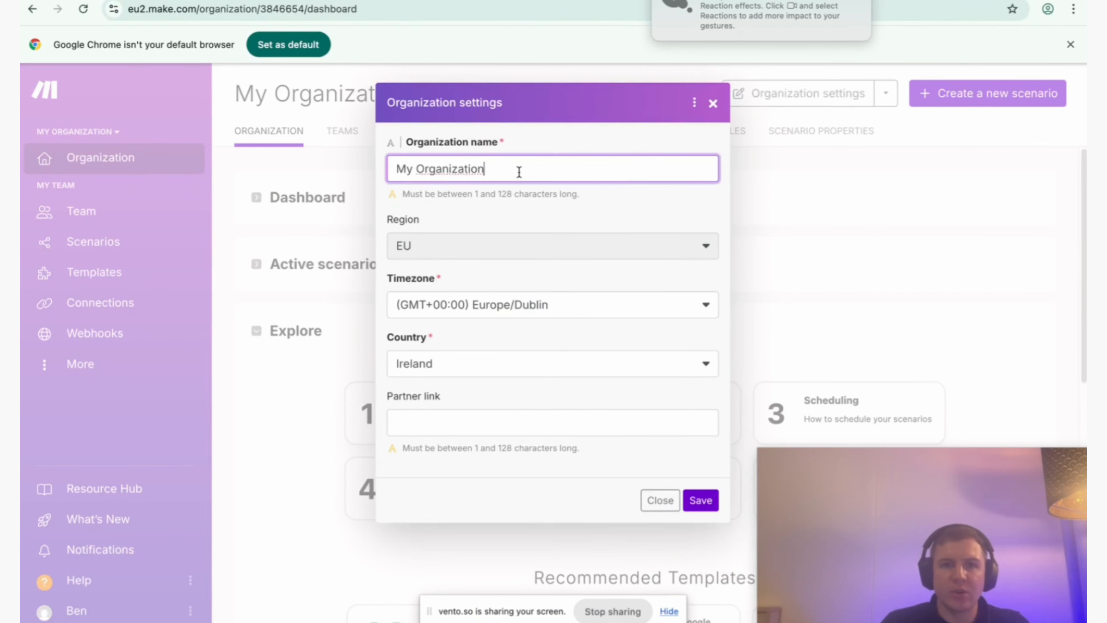
key("ctrl+a")
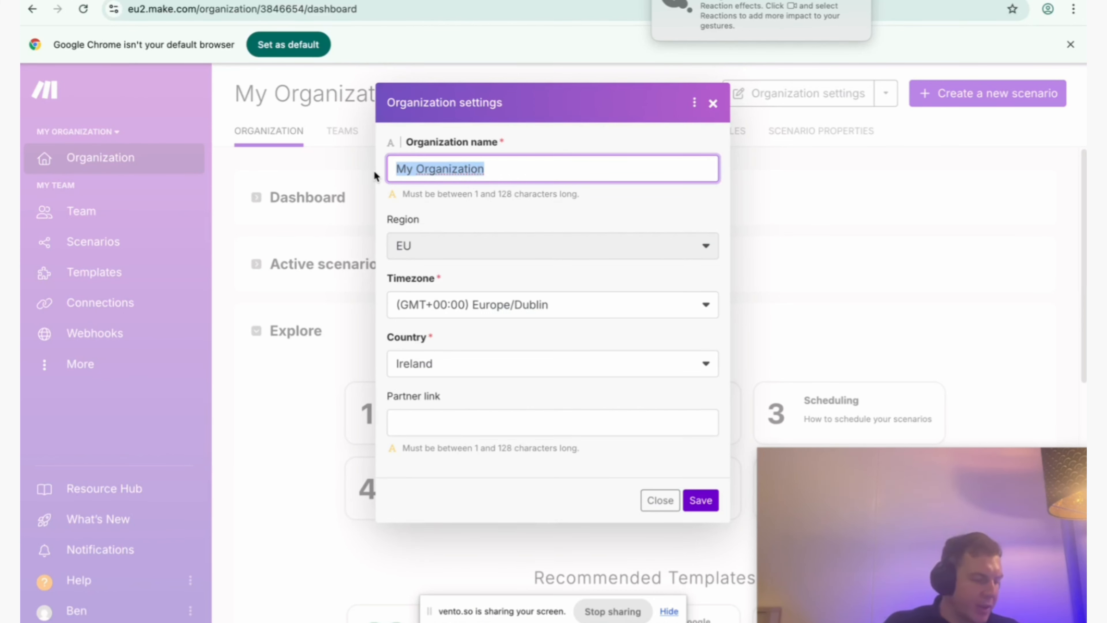
type("NexiSe")
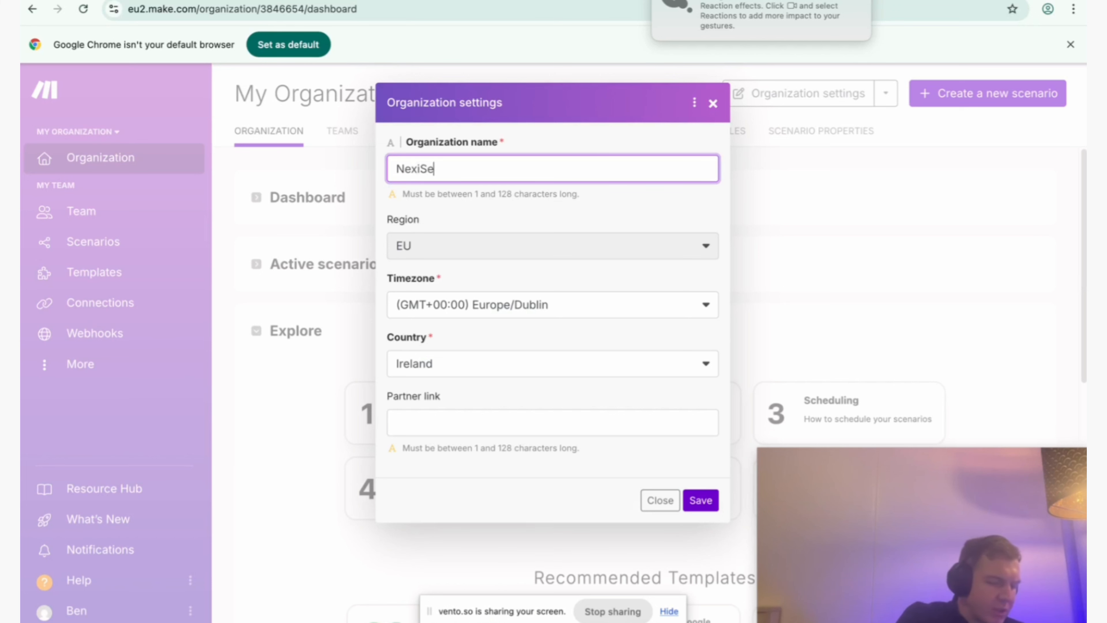
type("rve")
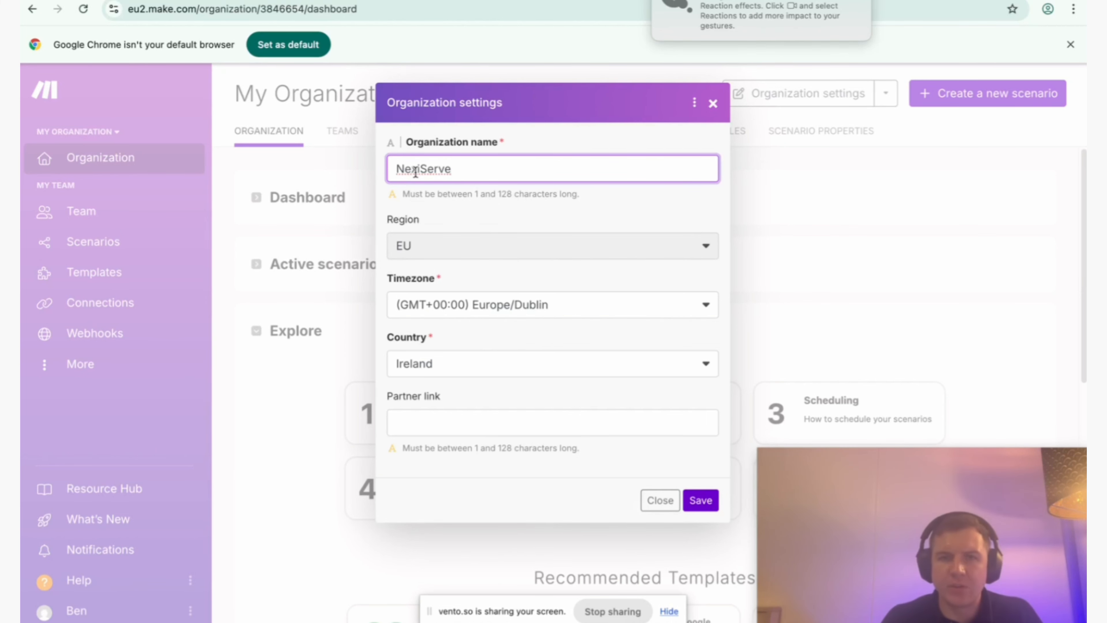
left_click(702, 499)
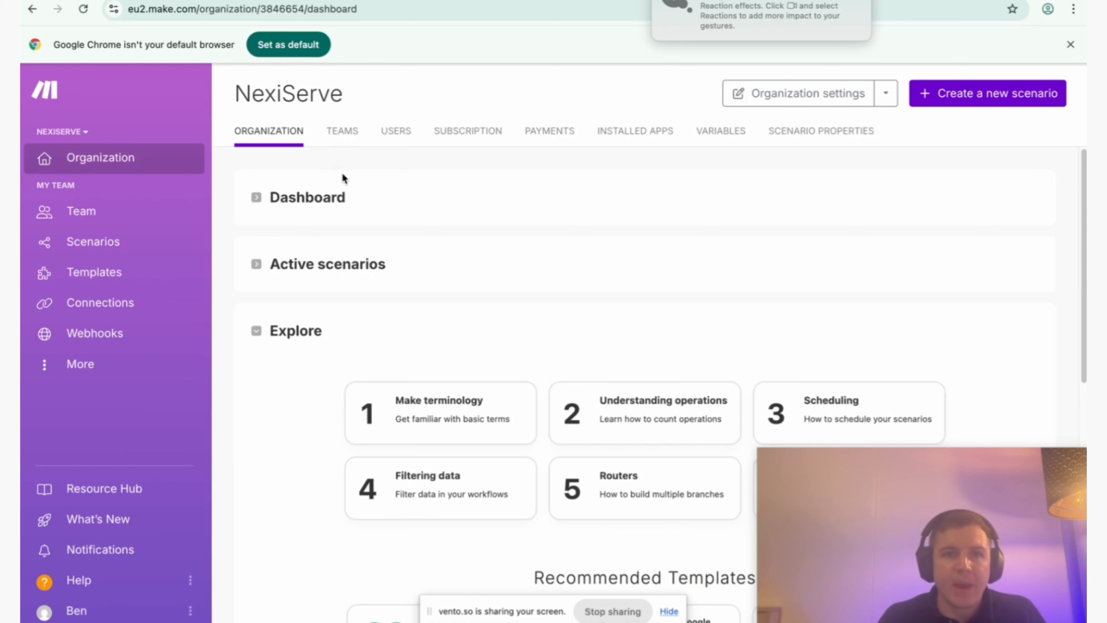
View the organization's usage dashboard and show the subscription plan prices with monthly billing.
left_click(309, 212)
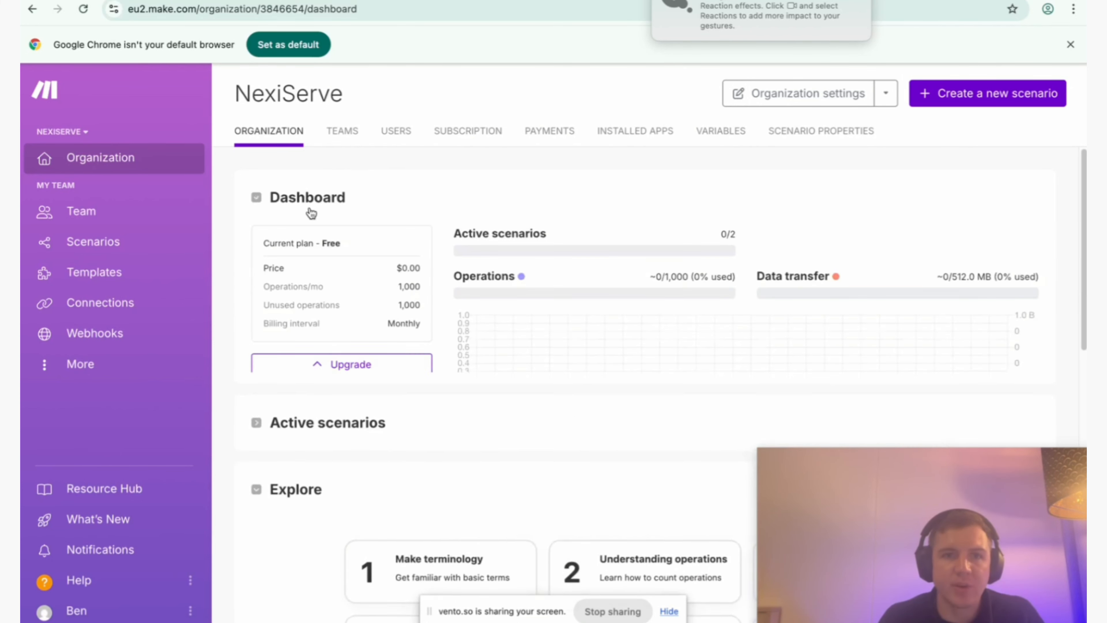
left_click(471, 133)
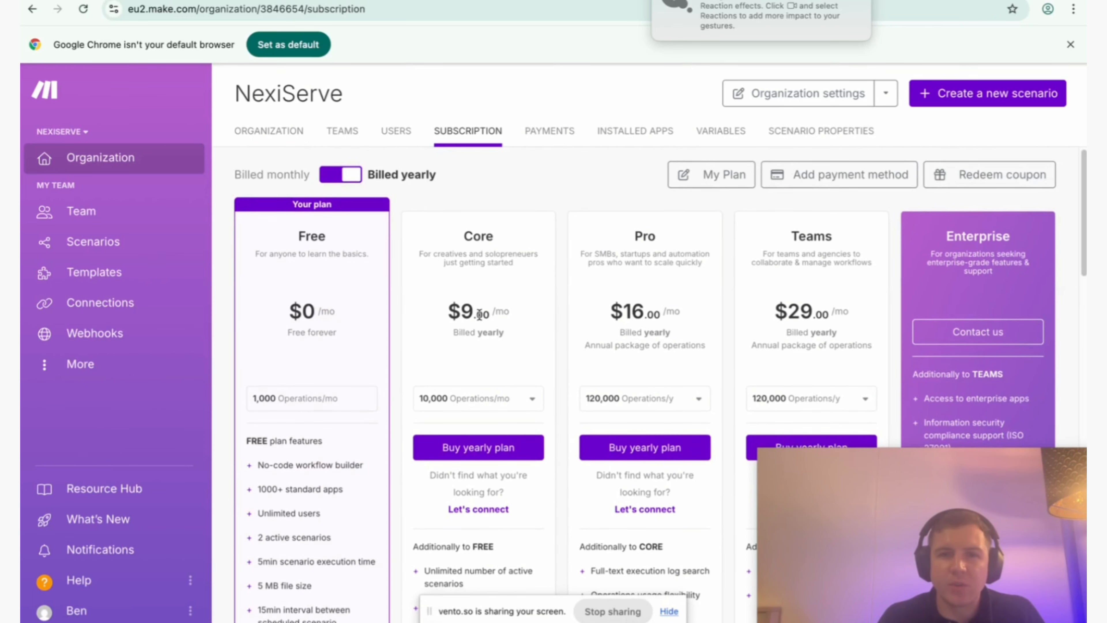
left_click(352, 175)
left_click(352, 176)
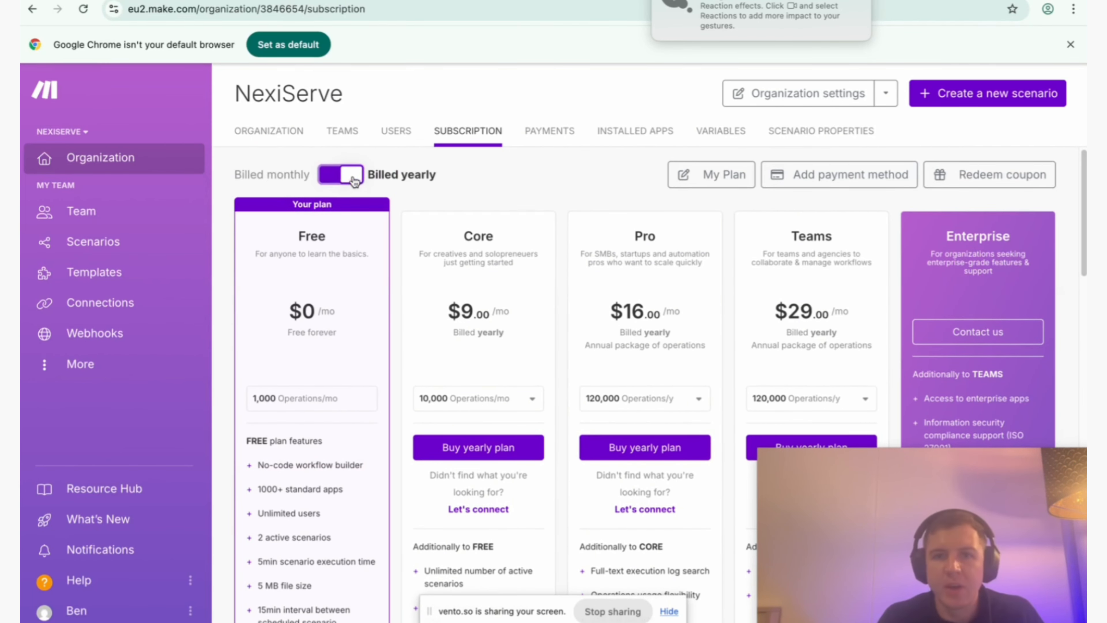
left_click(353, 176)
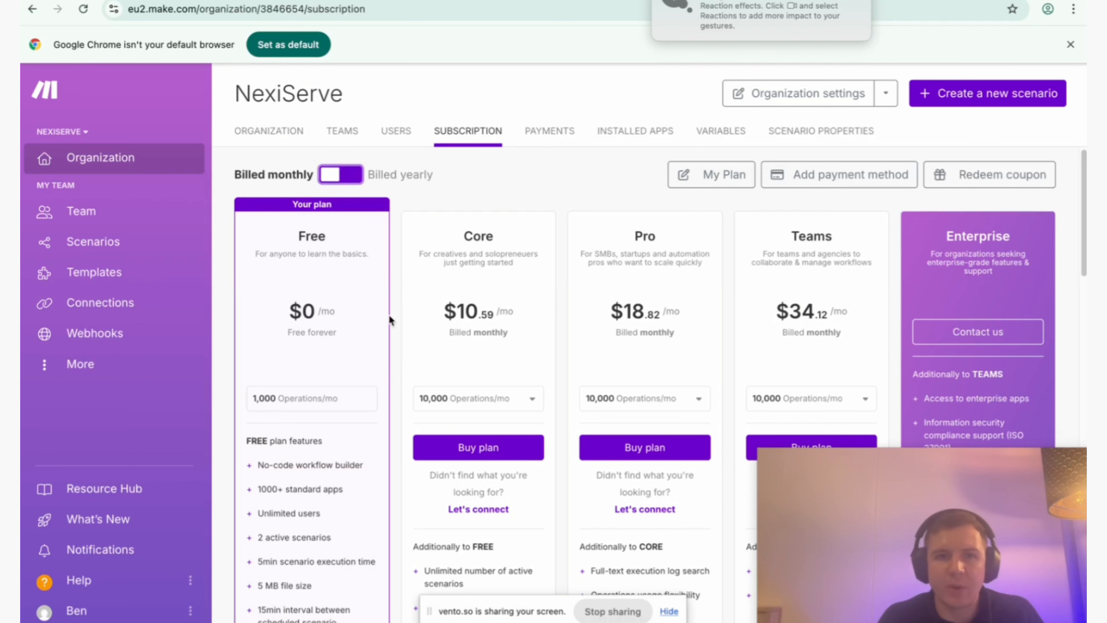
Compare the monthly plans' features and look through the Pro plan's monthly operations options.
scroll(388, 313, "down", 1)
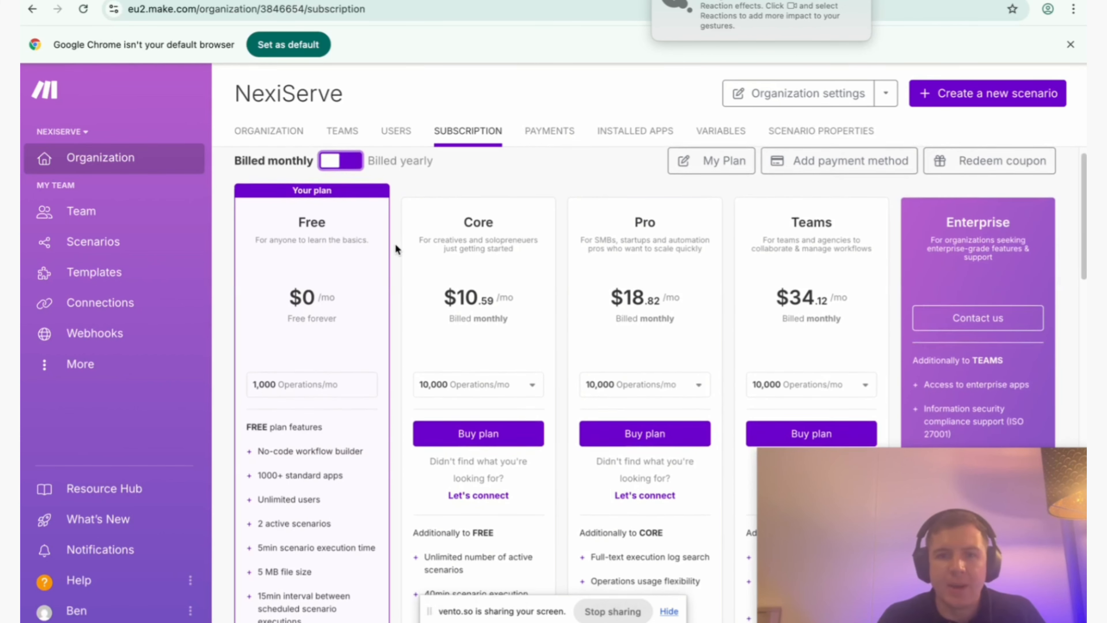
scroll(395, 244, "down", 1)
scroll(685, 277, "down", 1)
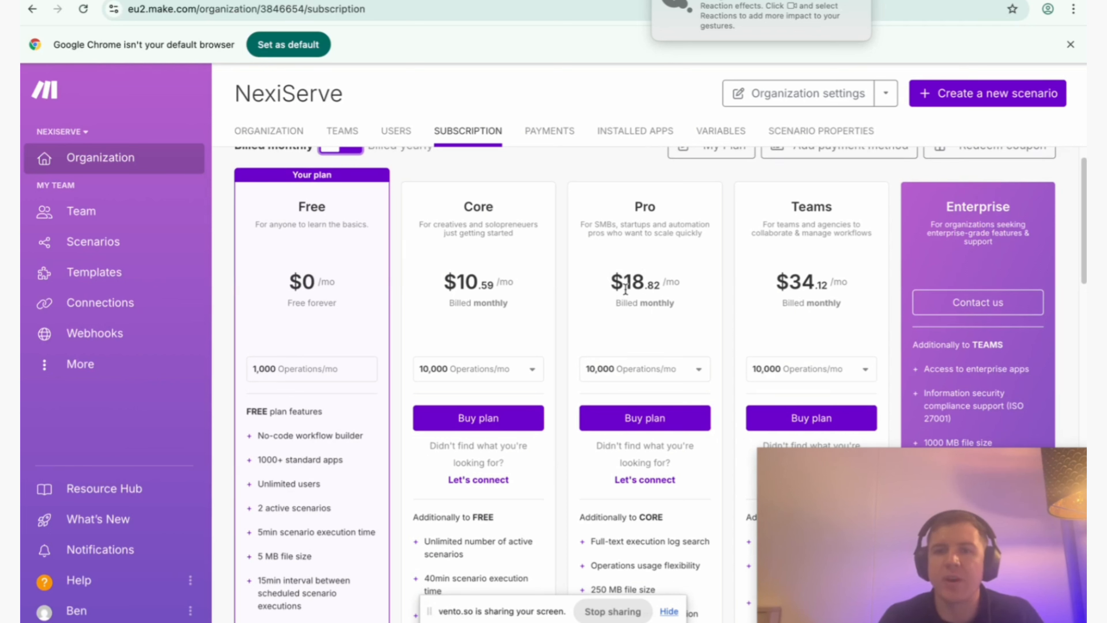
left_click(619, 372)
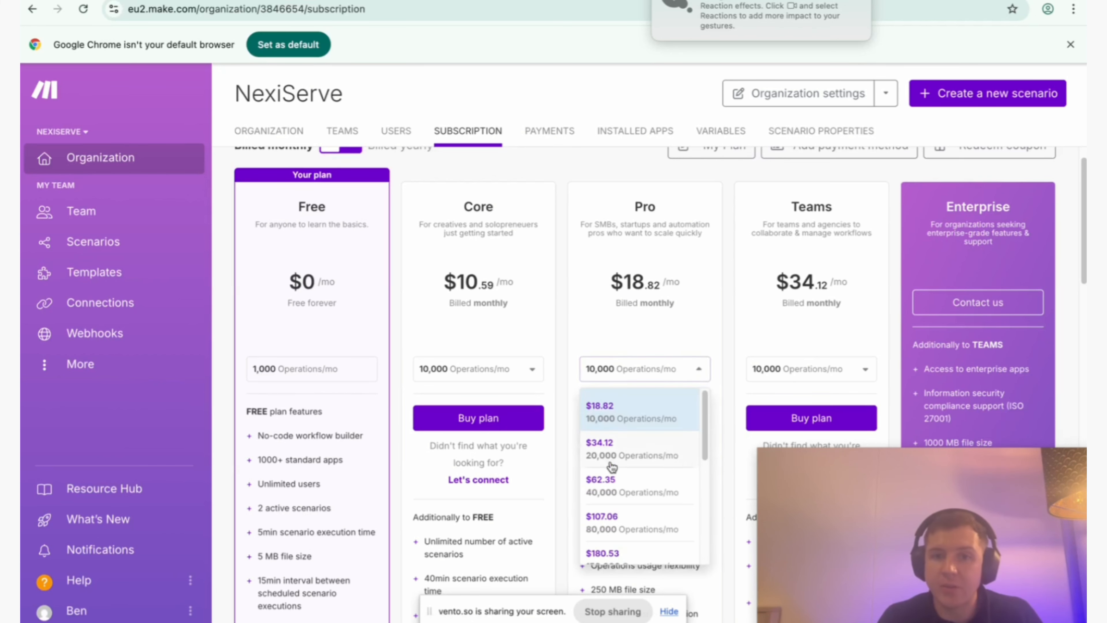
left_click(672, 339)
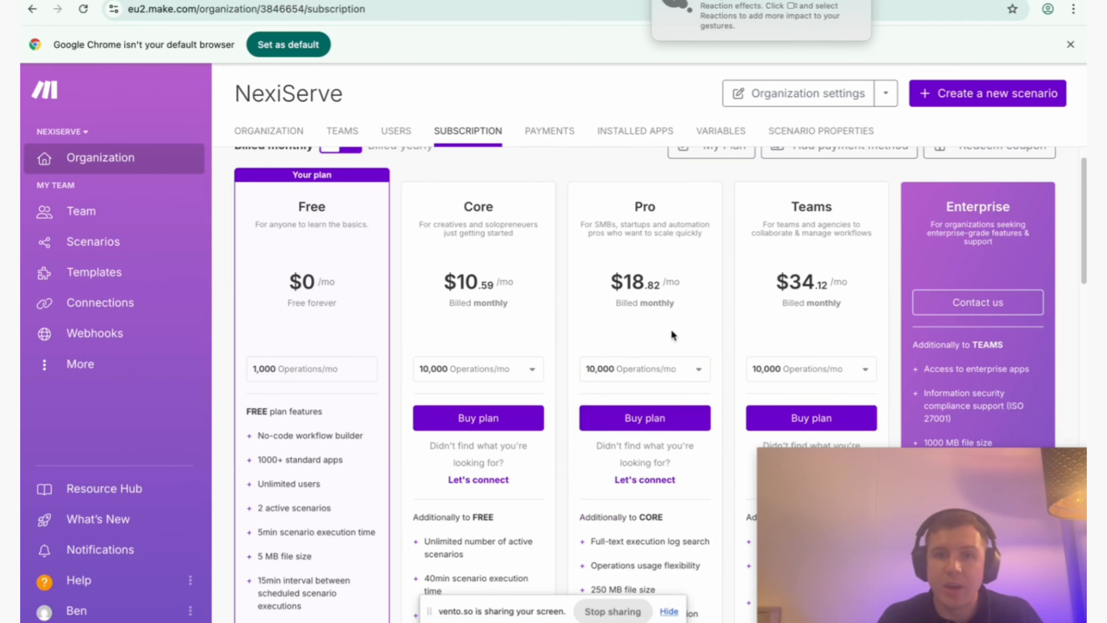
scroll(671, 329, "up", 1)
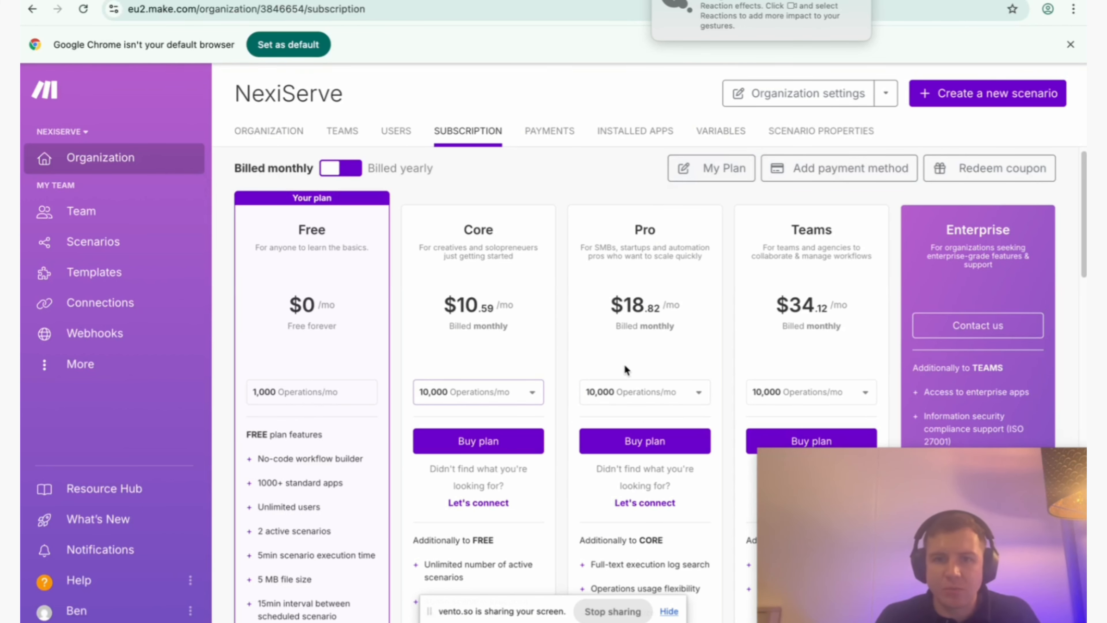
Preview the checkout billing form for the monthly Pro plan and close it without buying.
left_click(648, 441)
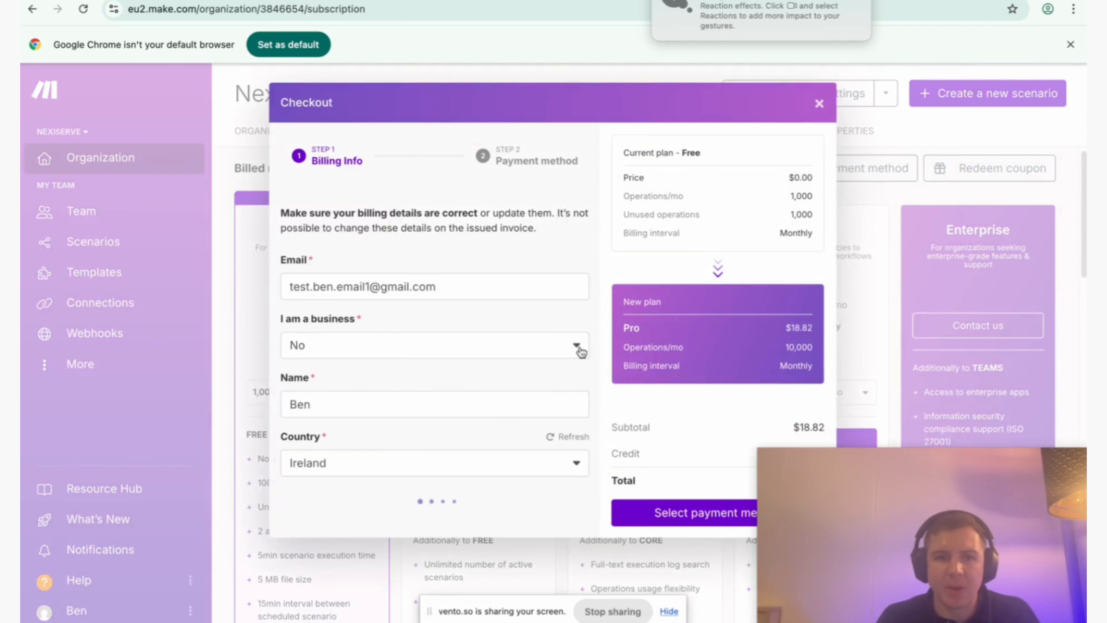
scroll(706, 126, "down", 1)
scroll(706, 126, "up", 1)
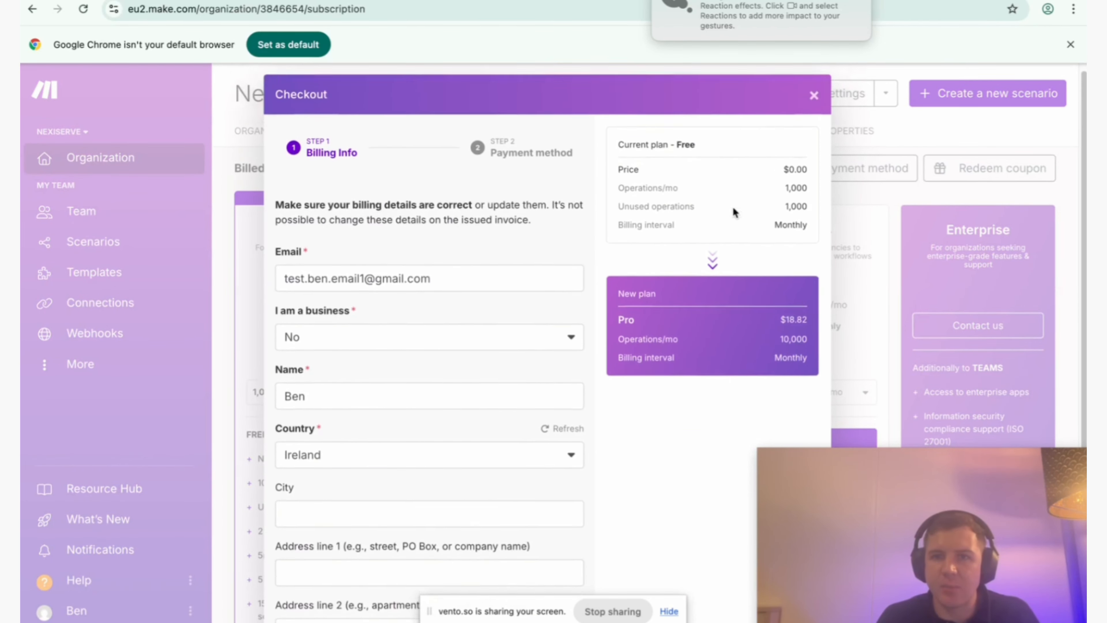
left_click(808, 106)
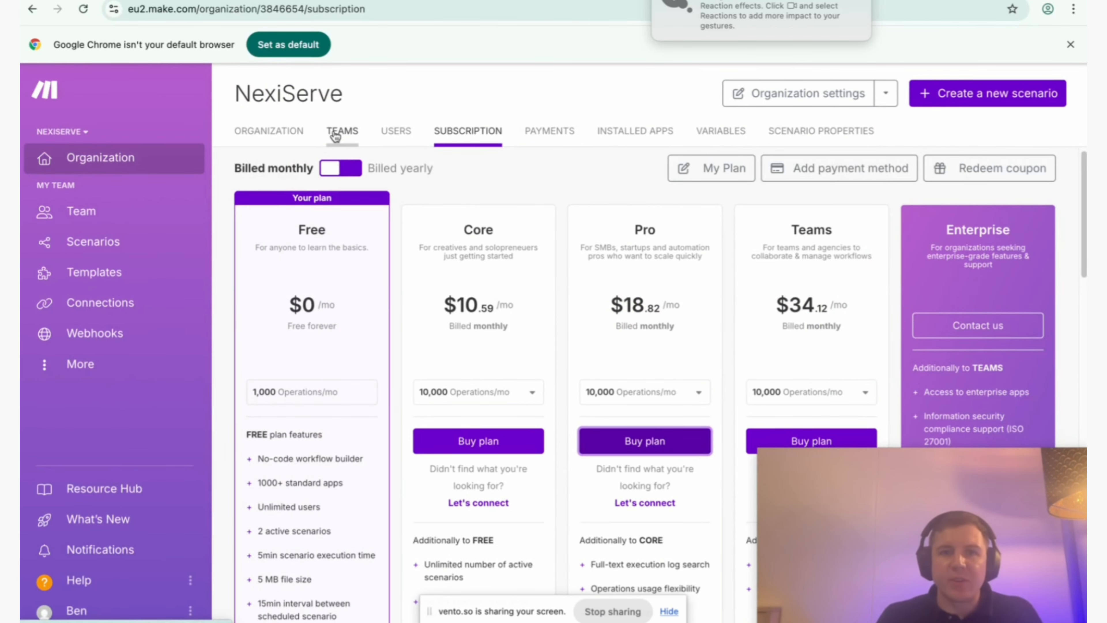
Return to the organization overview and expand its Dashboard and Active scenarios sections to review usage.
left_click(279, 137)
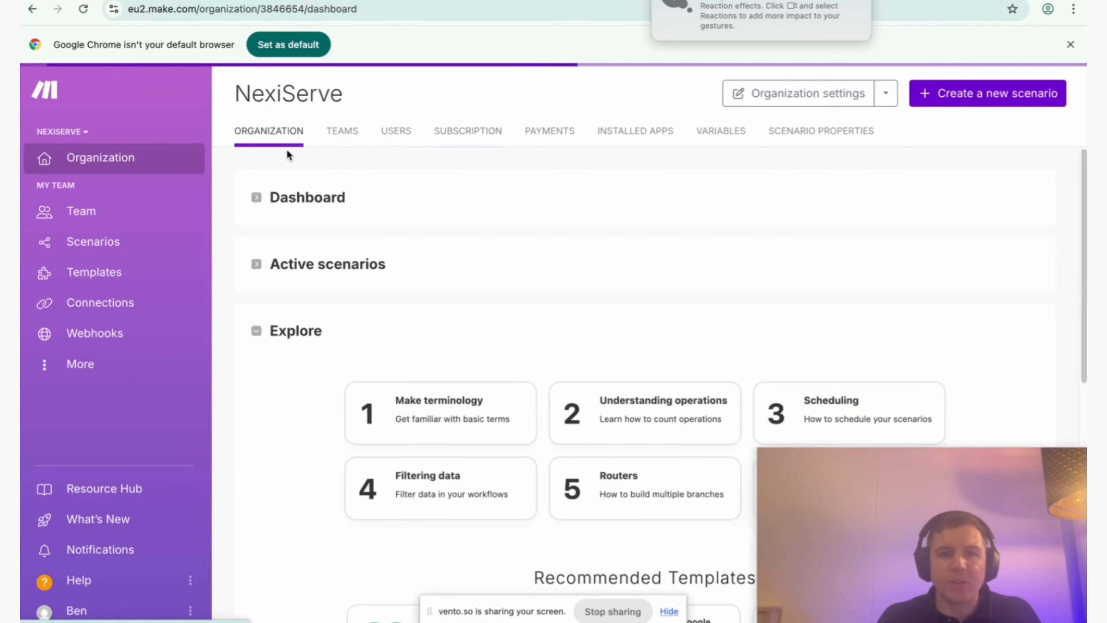
left_click(317, 206)
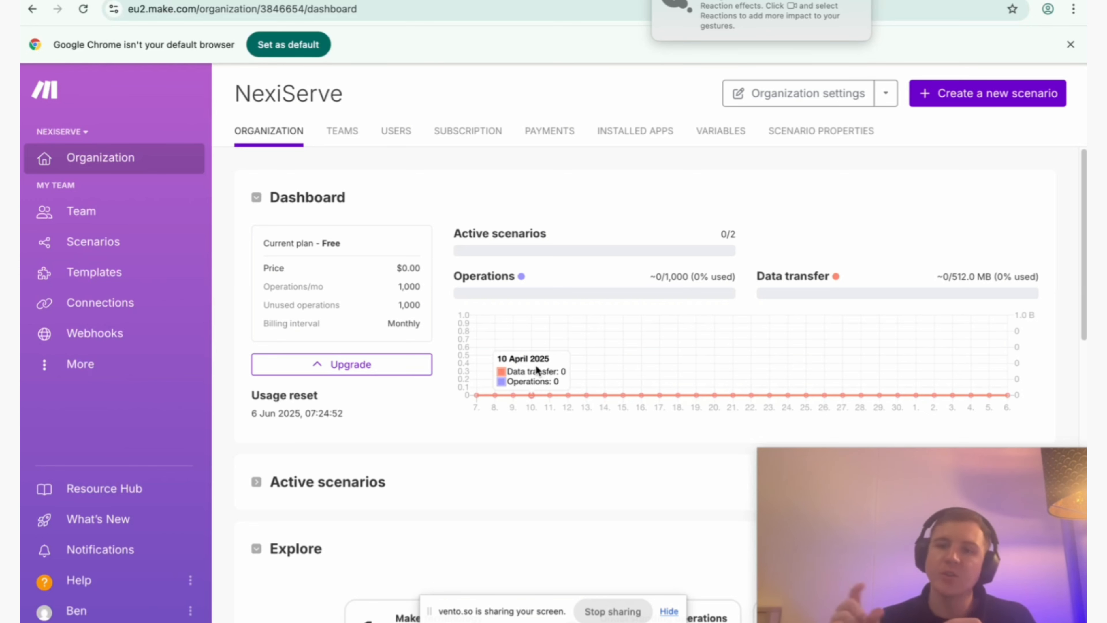
scroll(906, 217, "down", 1)
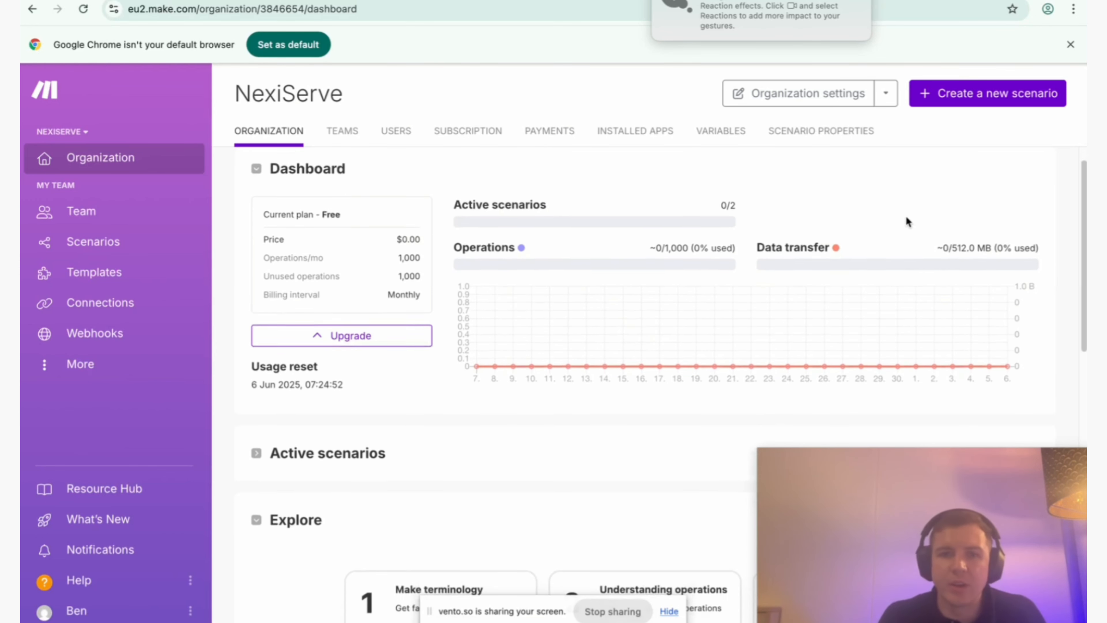
scroll(906, 216, "down", 1)
left_click(399, 433)
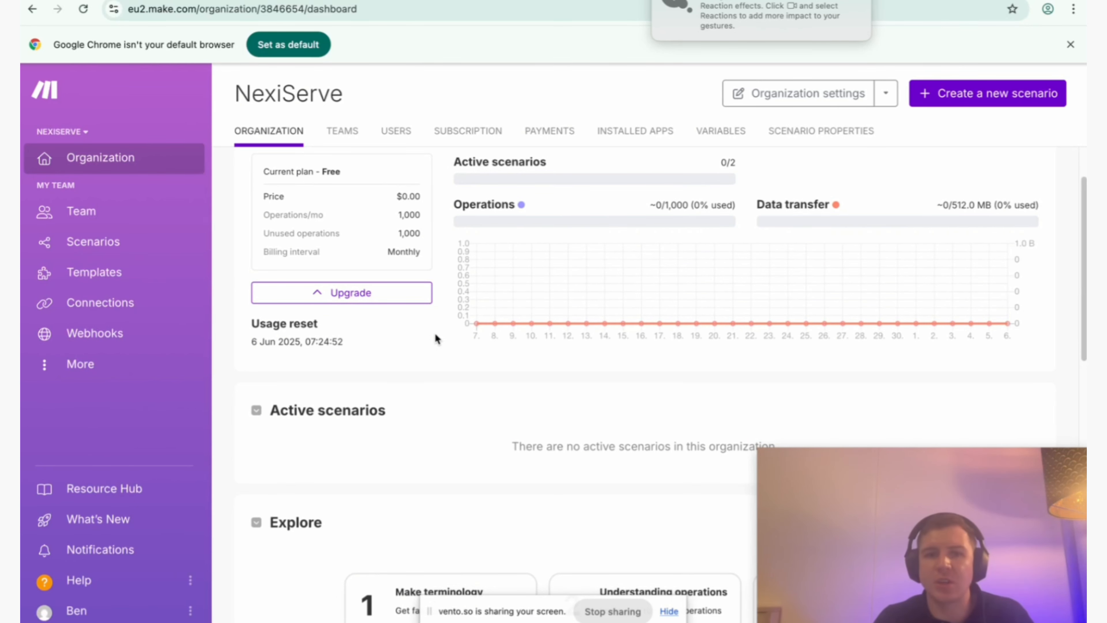
Review the organization's teams and users, and check the available roles in the new-user invitation without sending one.
left_click(342, 134)
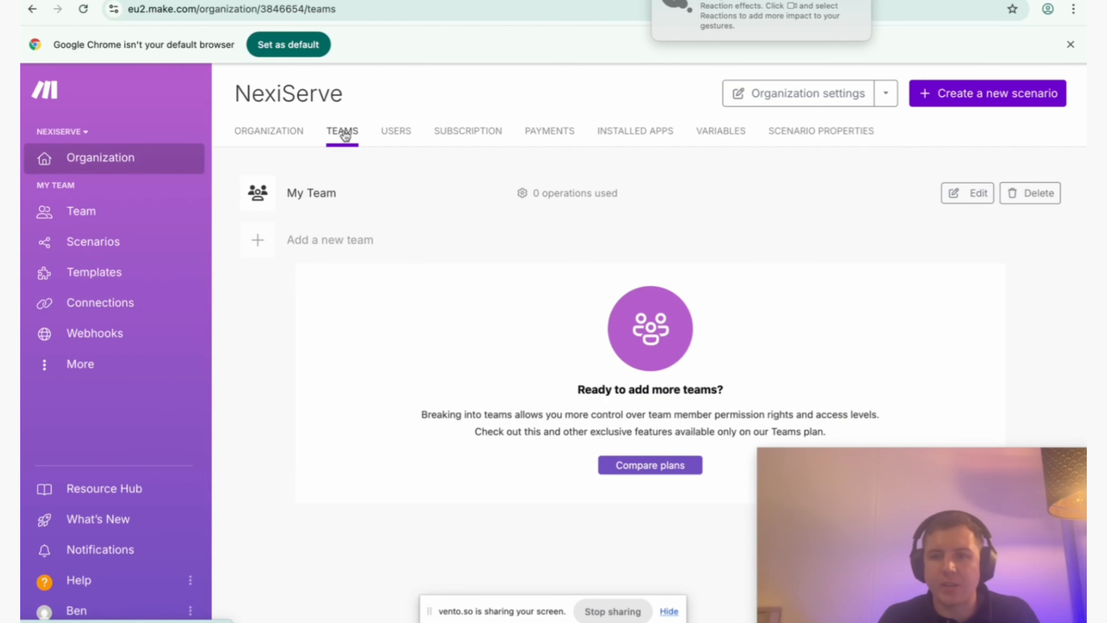
left_click(397, 134)
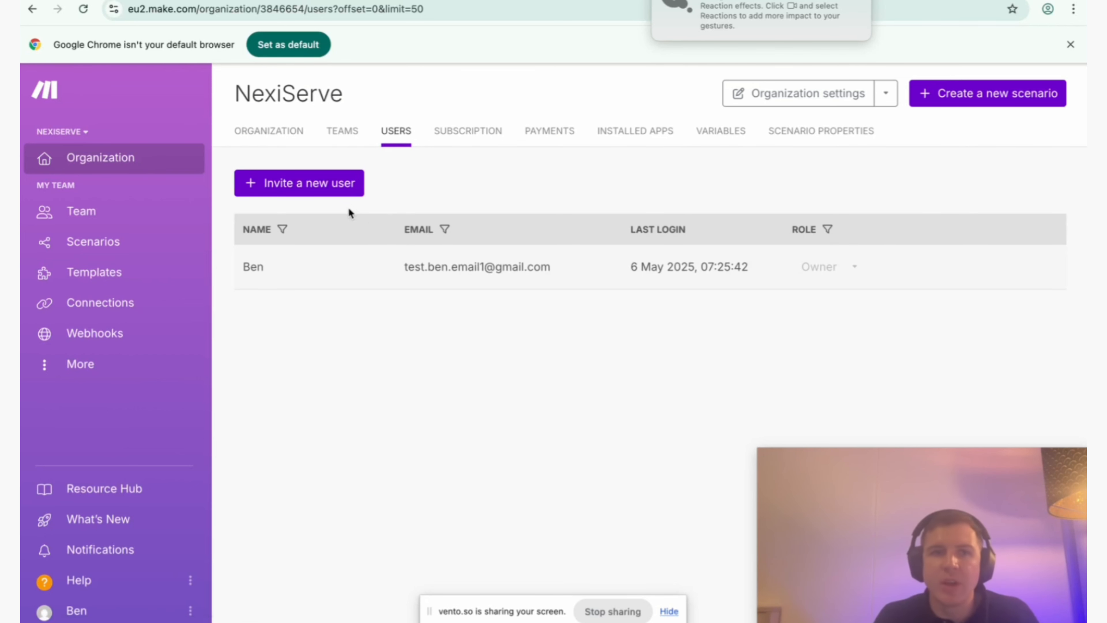
left_click(336, 197)
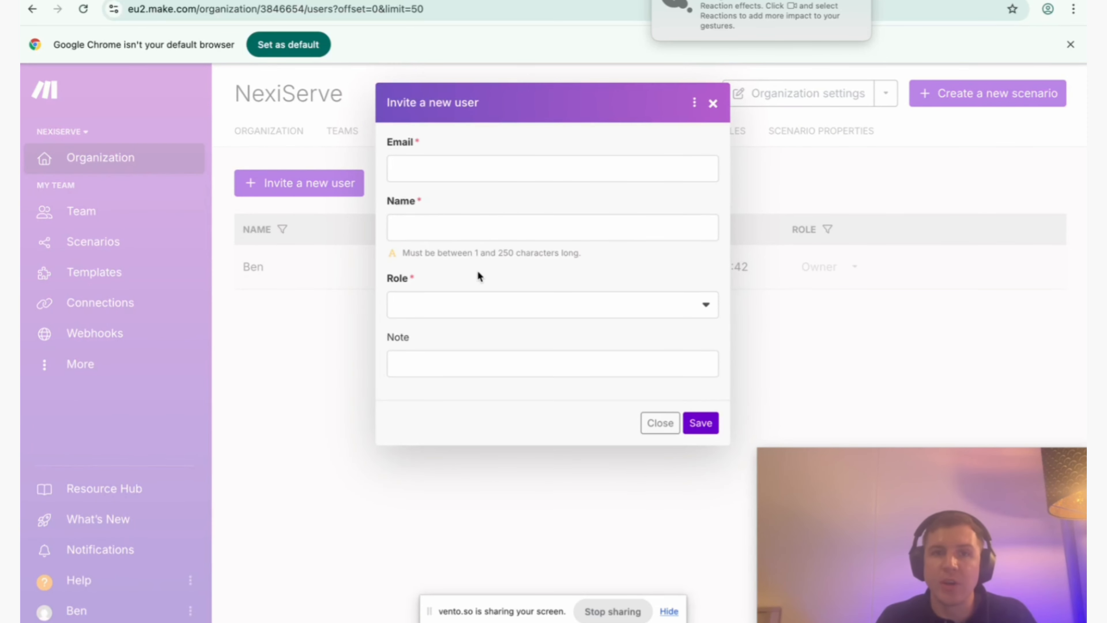
left_click(494, 301)
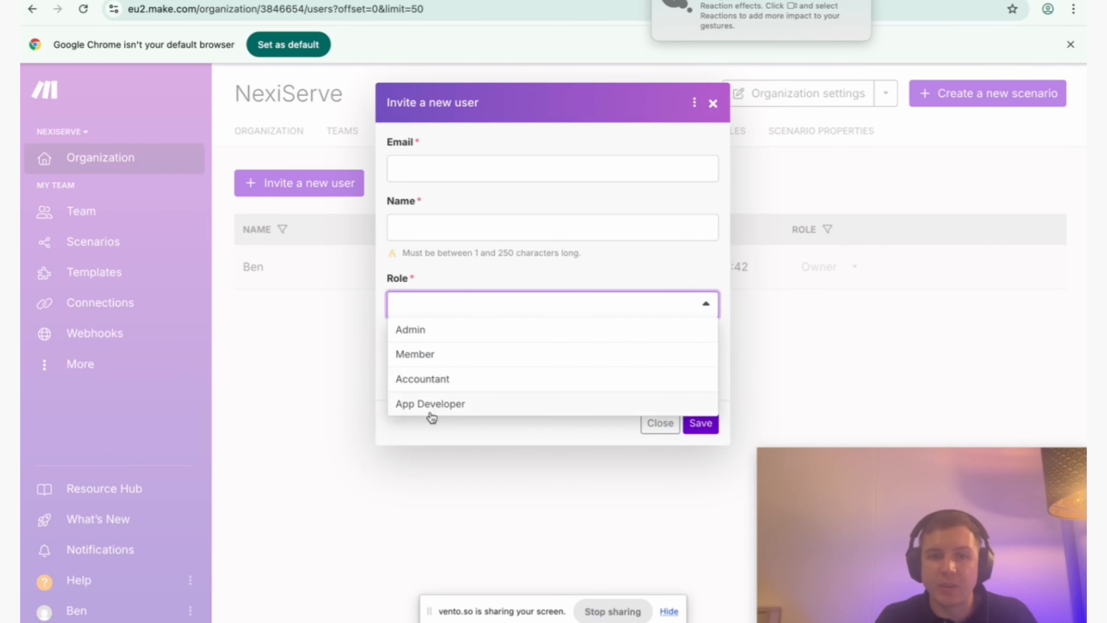
left_click(442, 435)
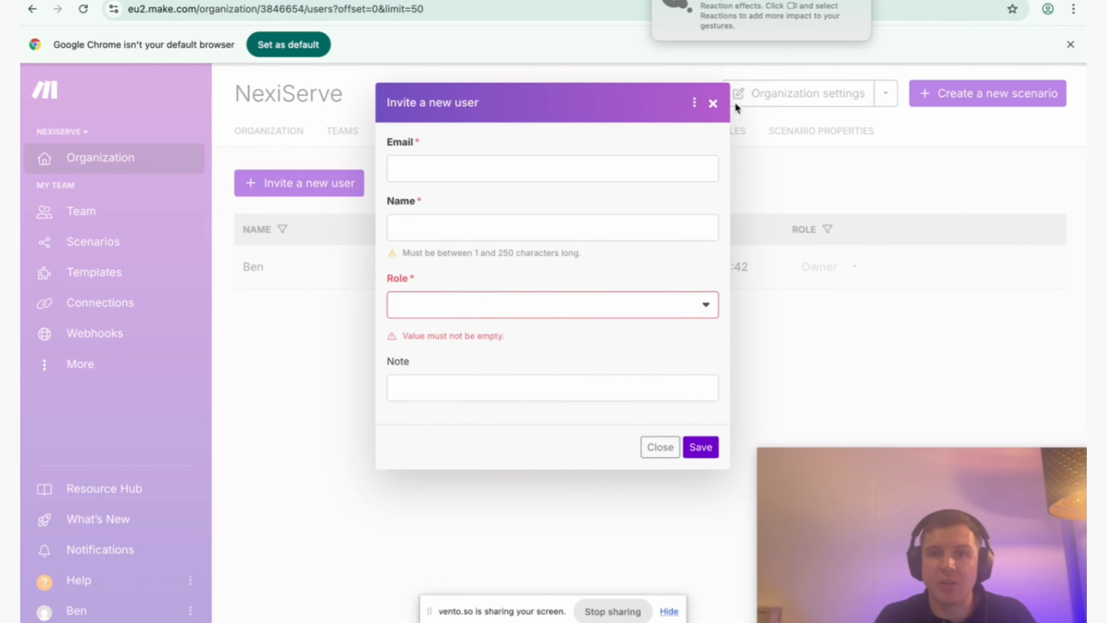
left_click(712, 104)
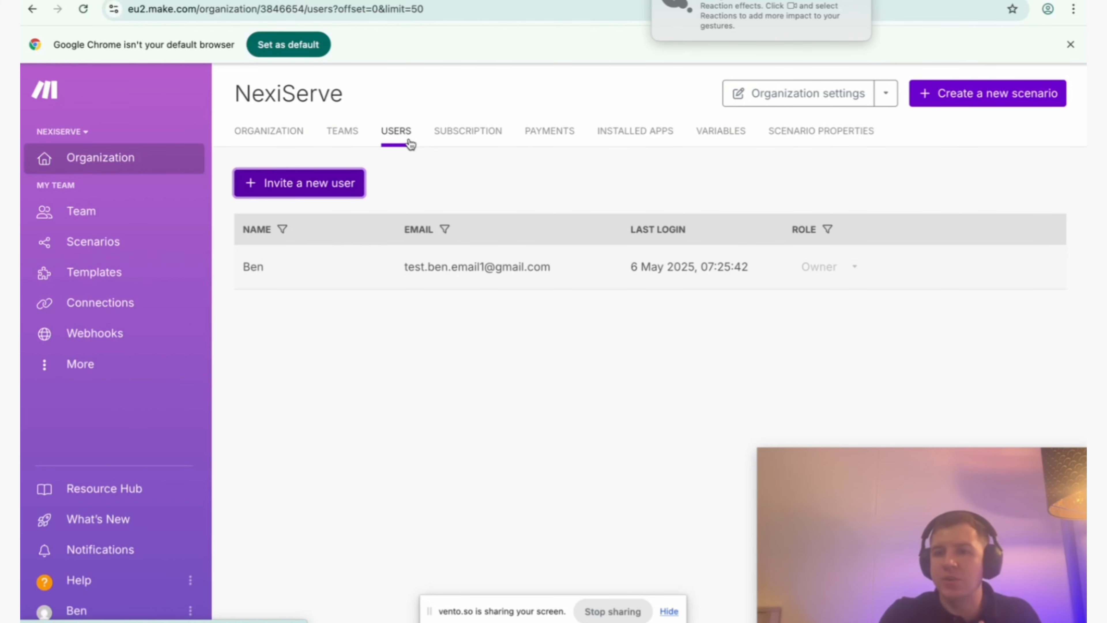
Look through the organization's subscription plans, payment history and installed apps.
left_click(492, 143)
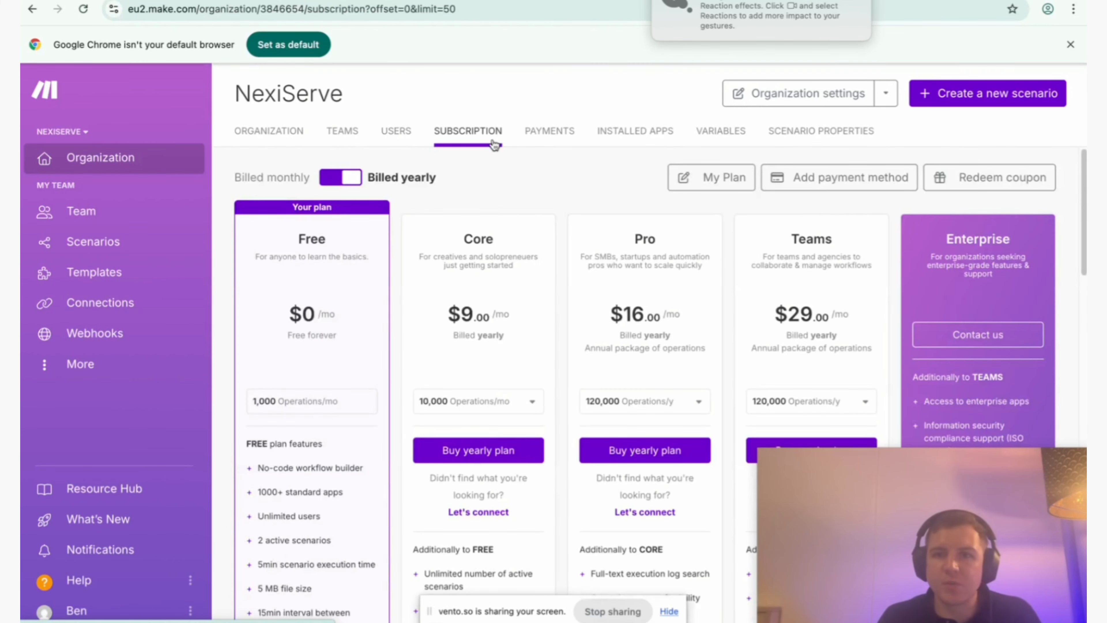
left_click(548, 133)
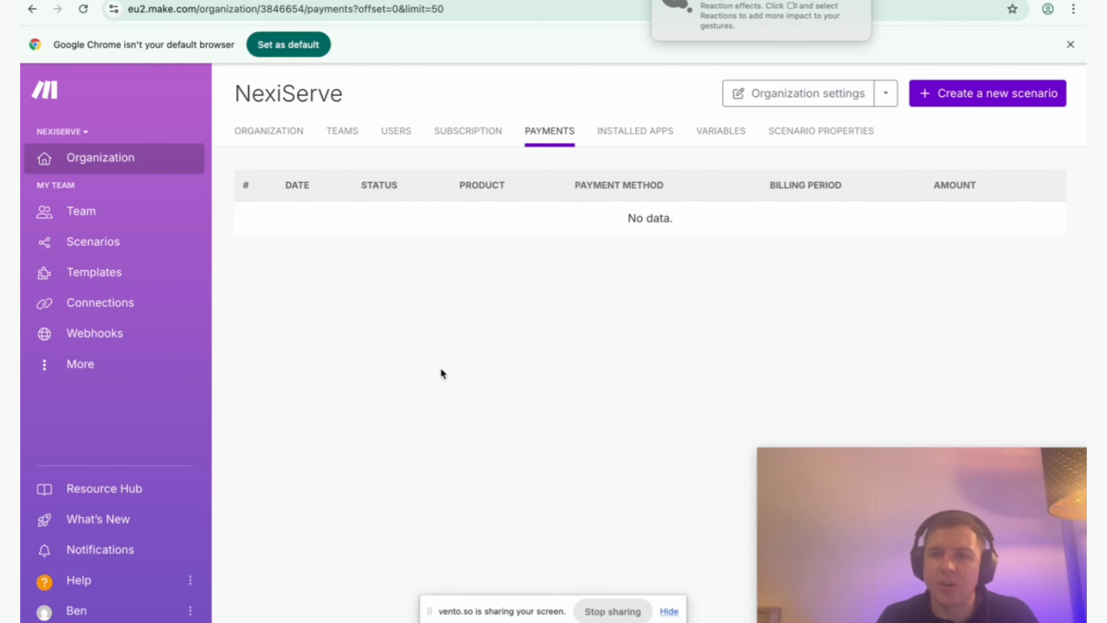
left_click(621, 142)
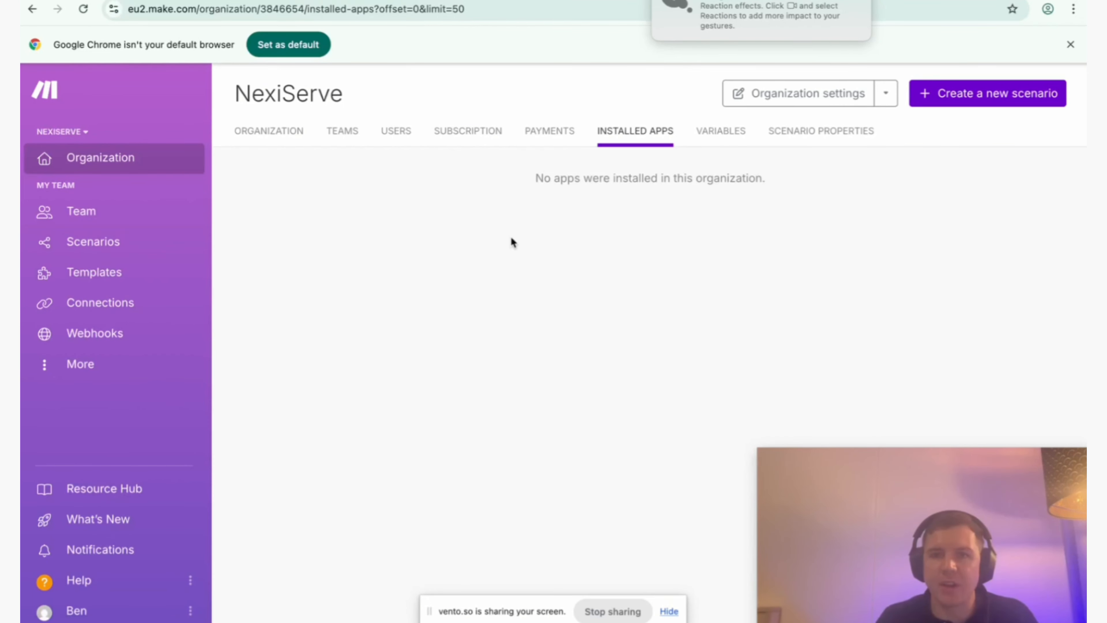
Review the team's users and turn off the team notification for warnings in scenario runs.
left_click(108, 219)
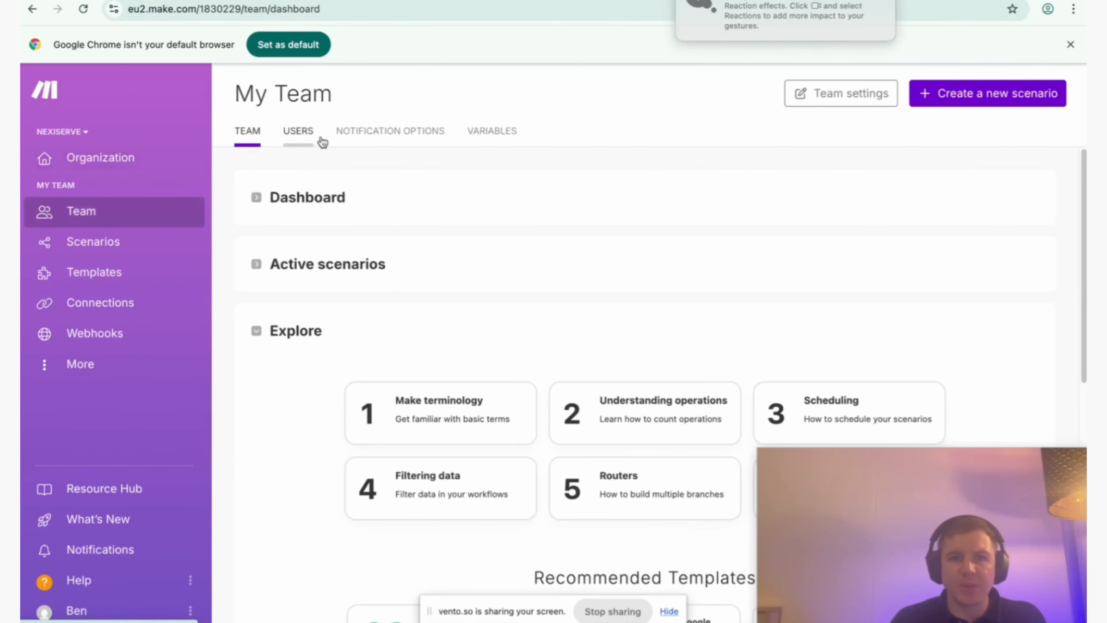
left_click(305, 141)
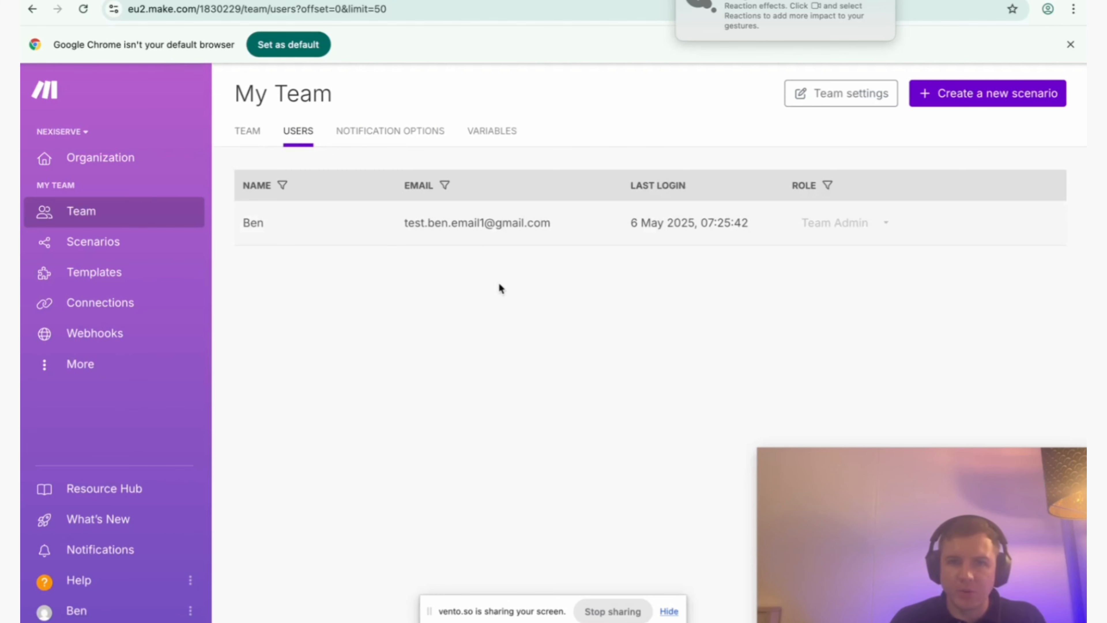
left_click(382, 131)
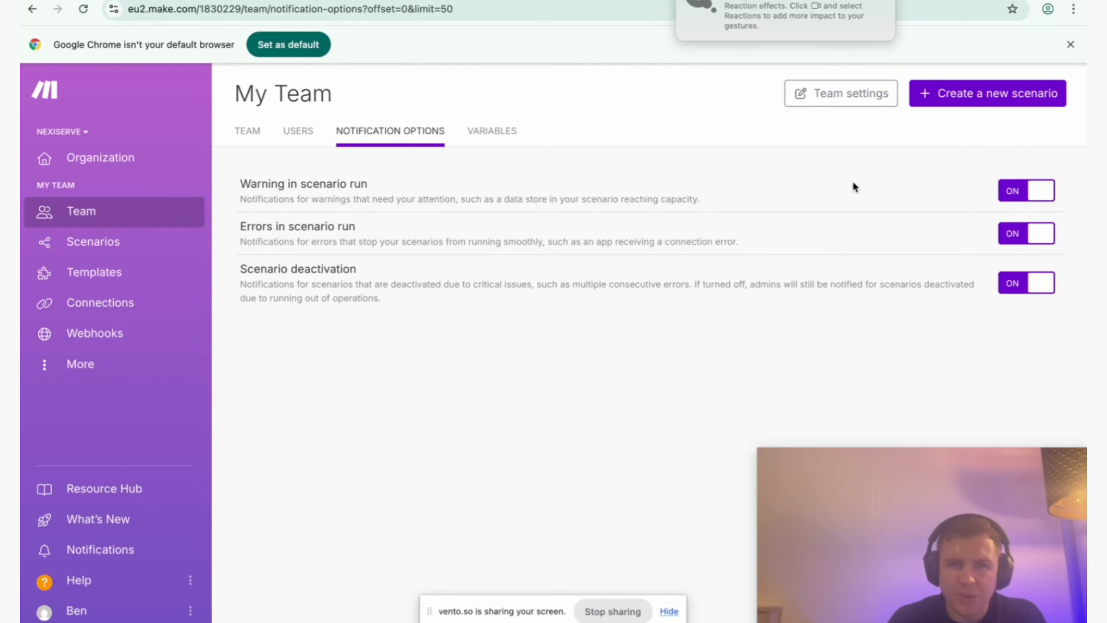
left_click(1019, 196)
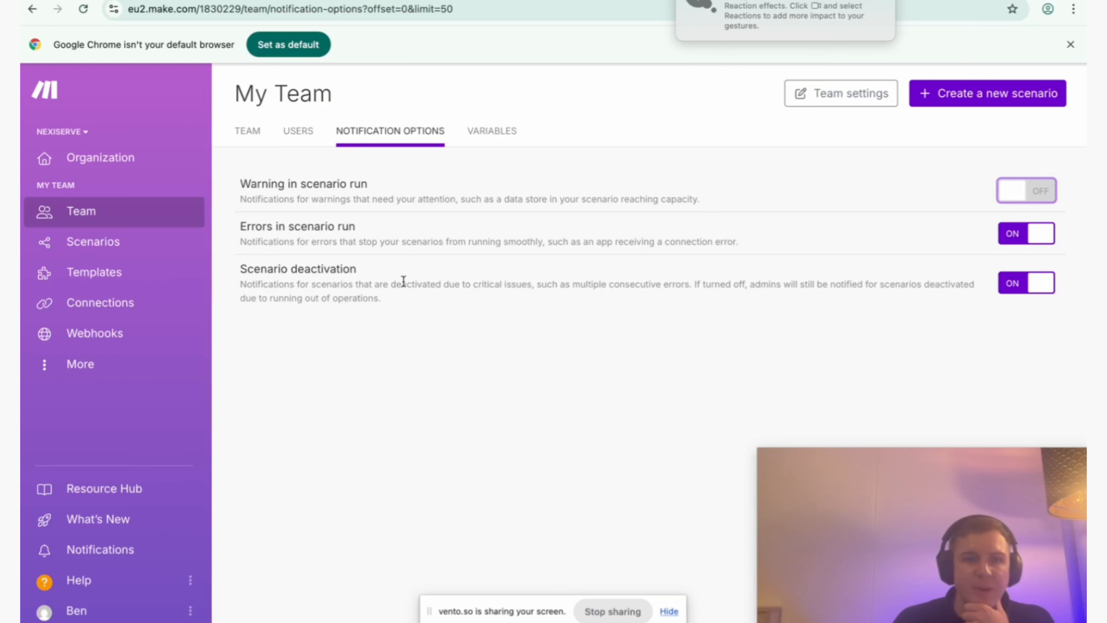
Look through the team's scenarios, checking the active and inactive lists.
left_click(125, 246)
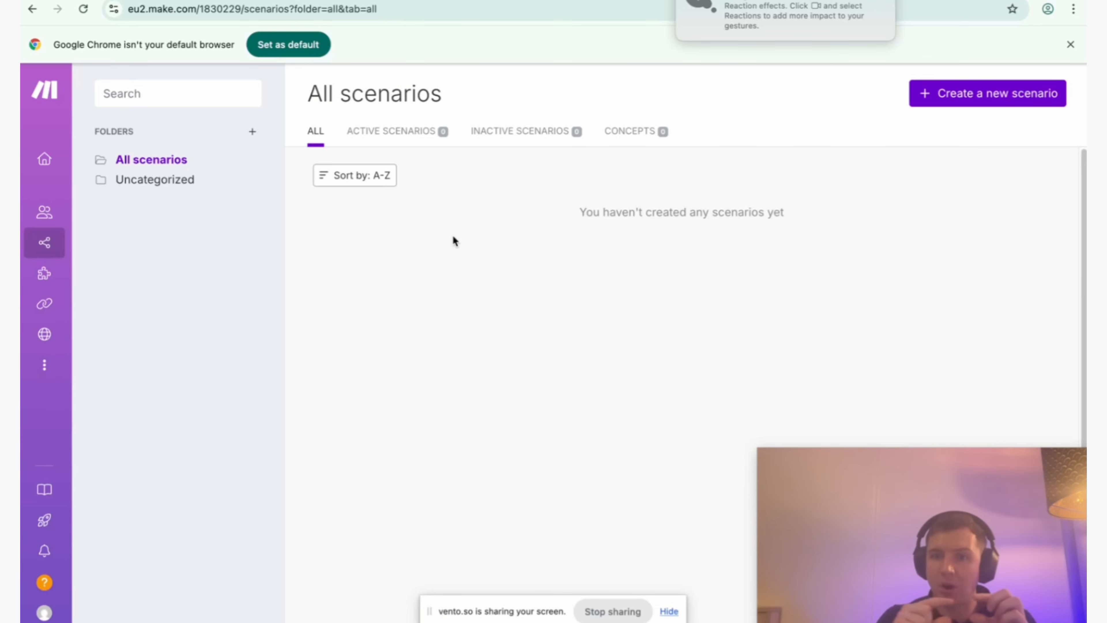
left_click(395, 148)
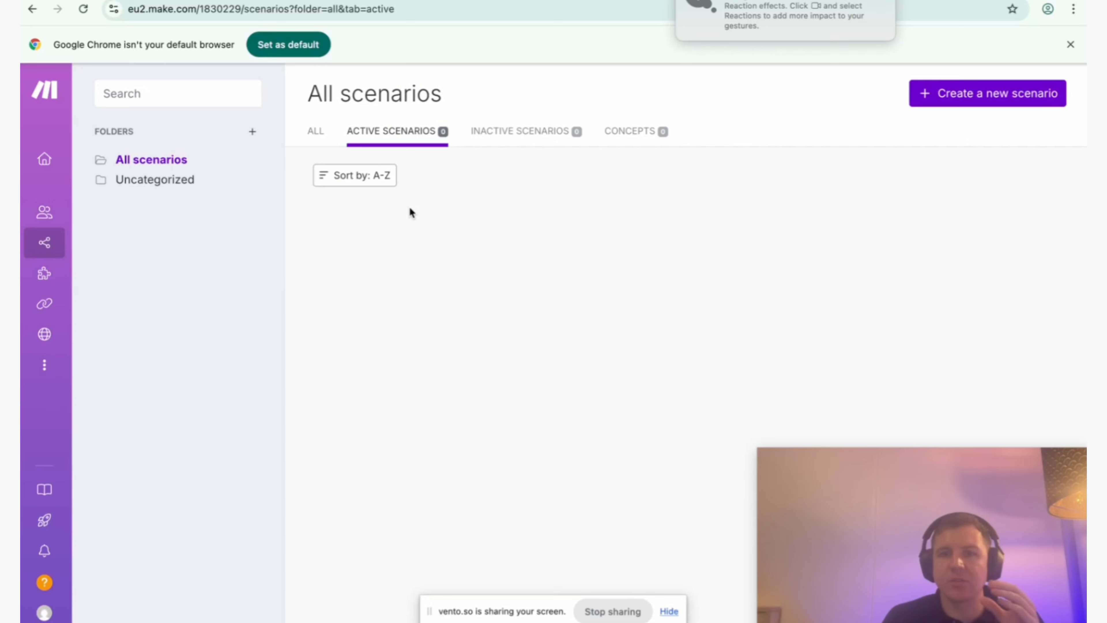
left_click(527, 141)
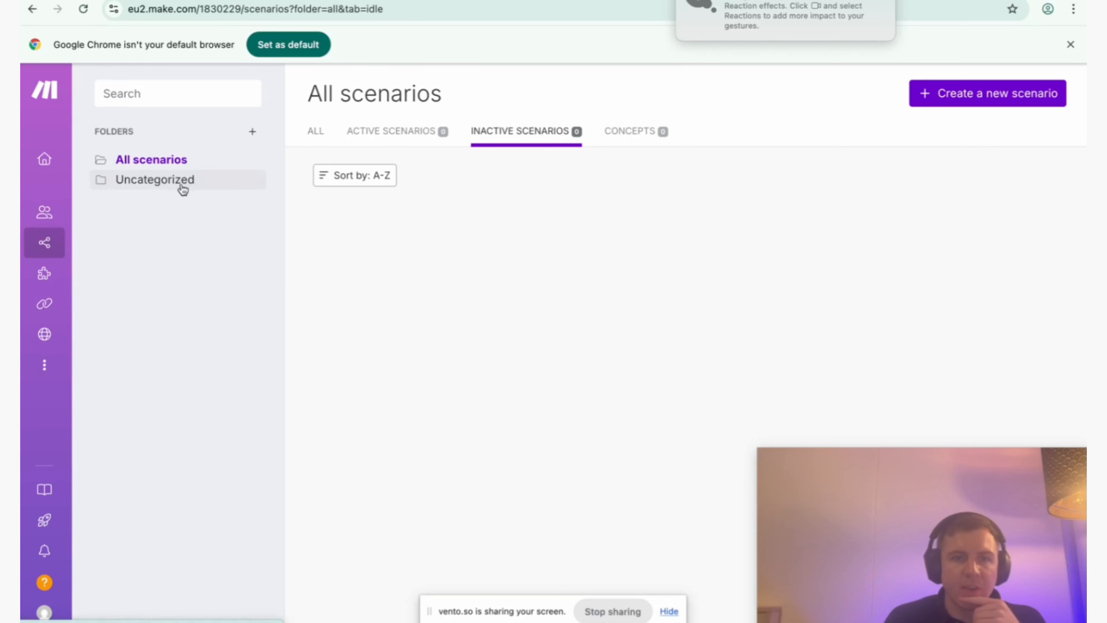
Add a scenario folder named Lead Generation.
left_click(251, 133)
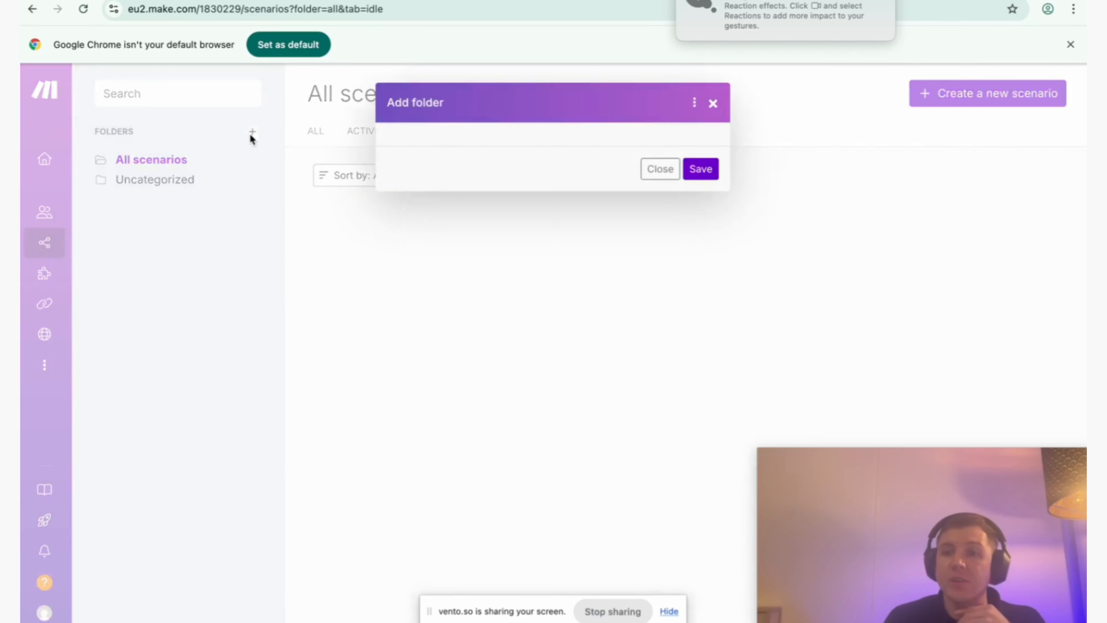
left_click(451, 167)
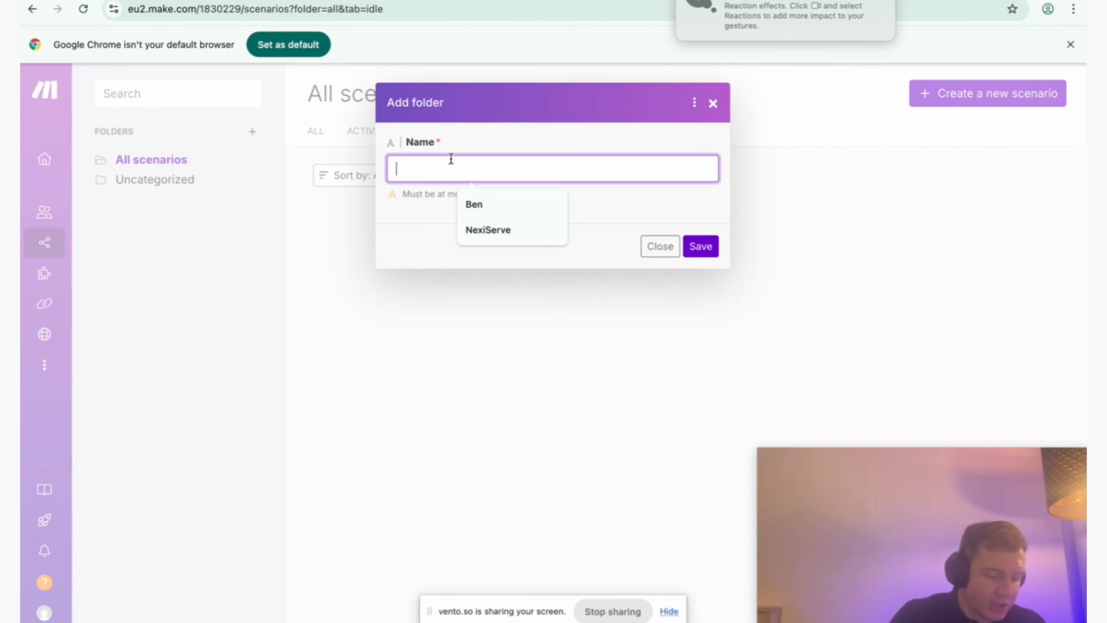
type("Lead Gener")
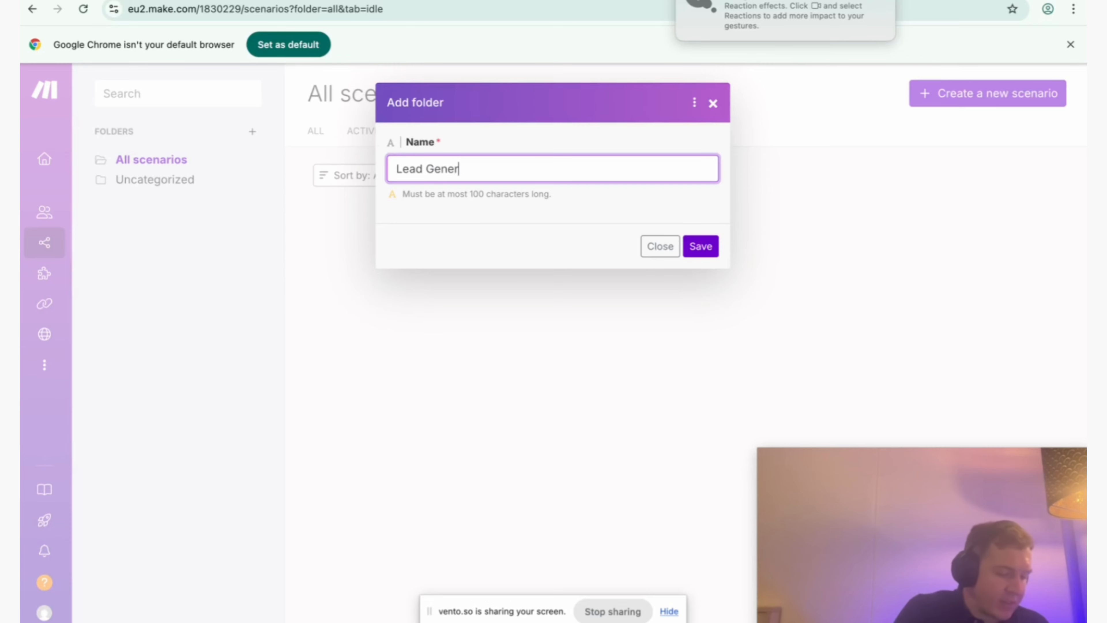
type("ation")
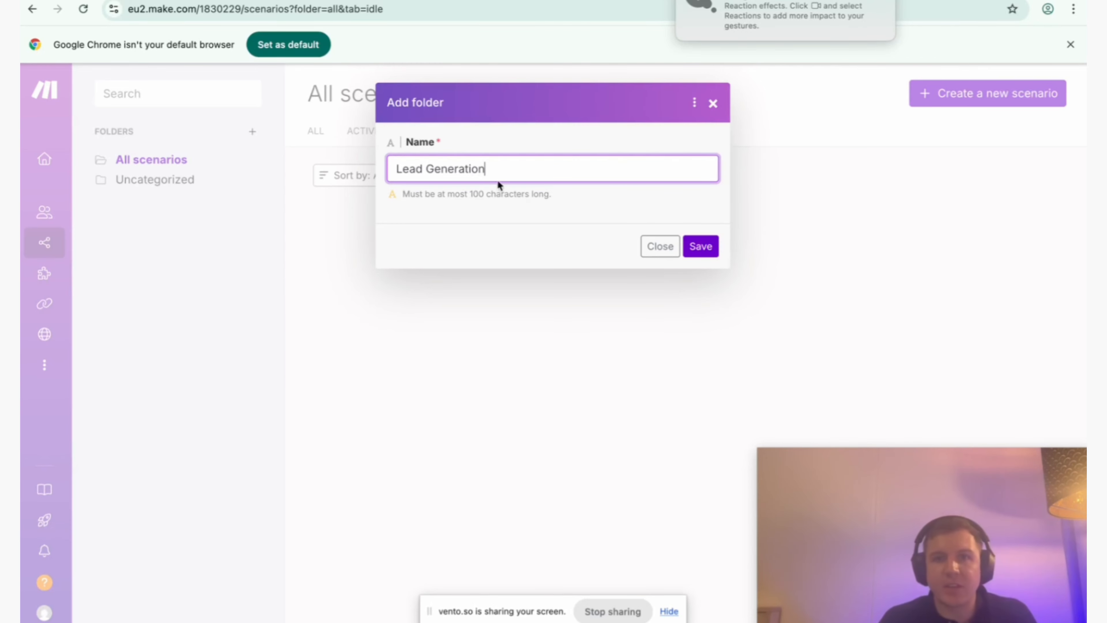
left_click(700, 245)
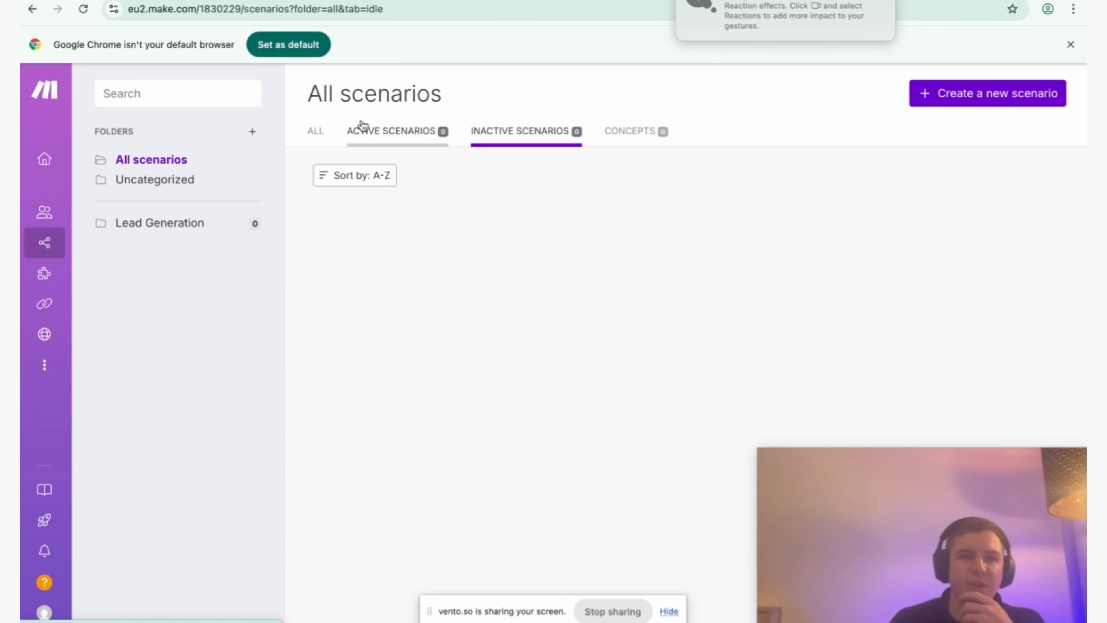
Browse the public templates to examine which apps and automations they combine.
mouse_move(59, 293)
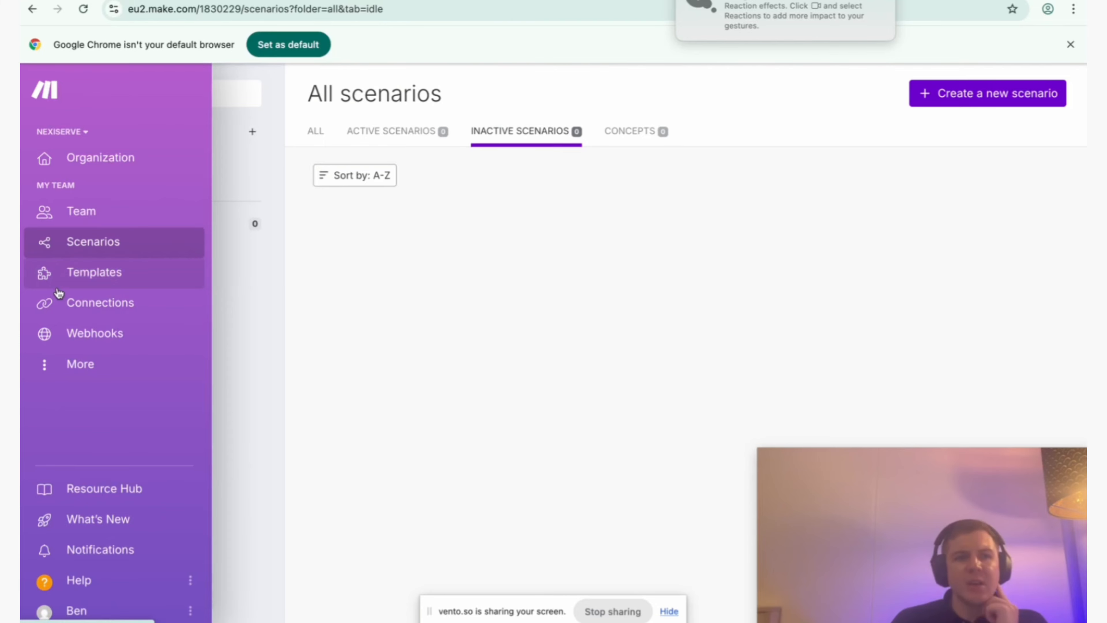
left_click(74, 275)
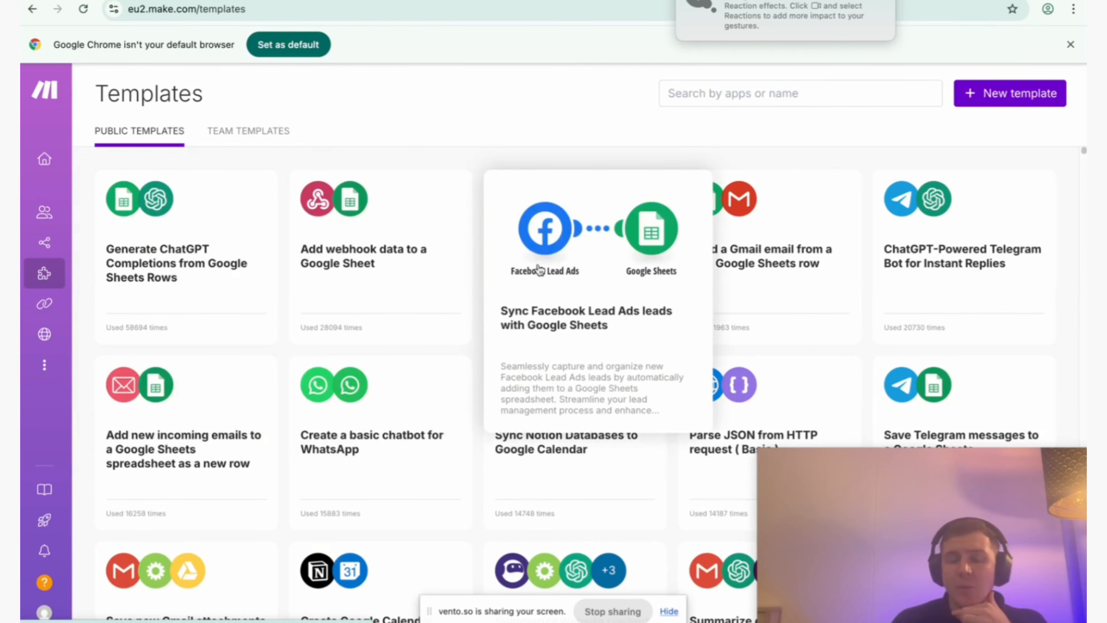
scroll(365, 362, "down", 10)
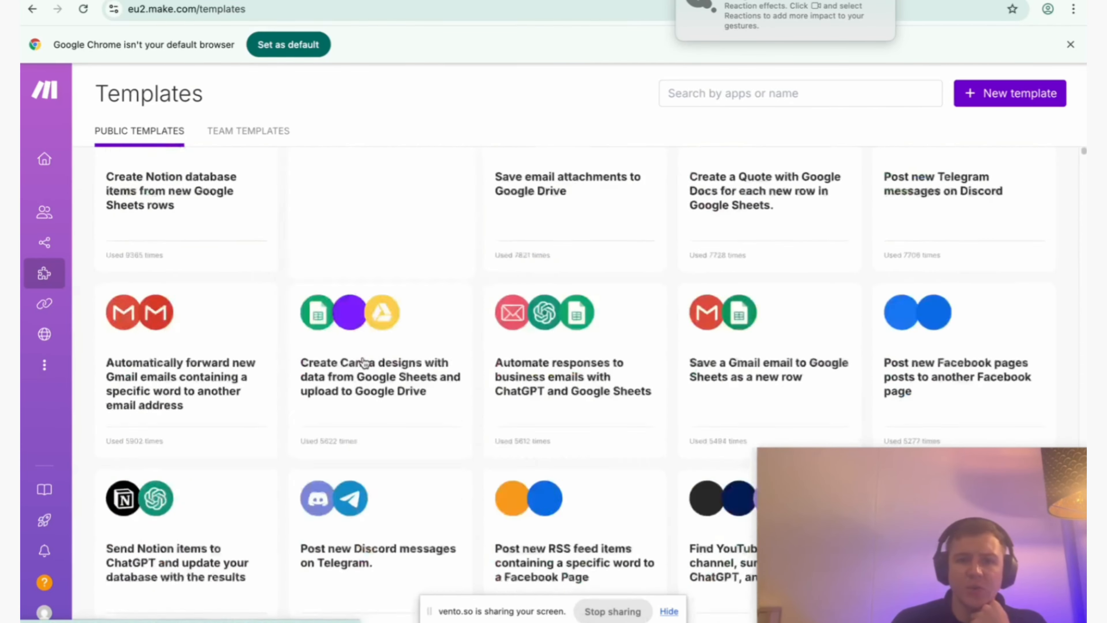
scroll(364, 363, "down", 15)
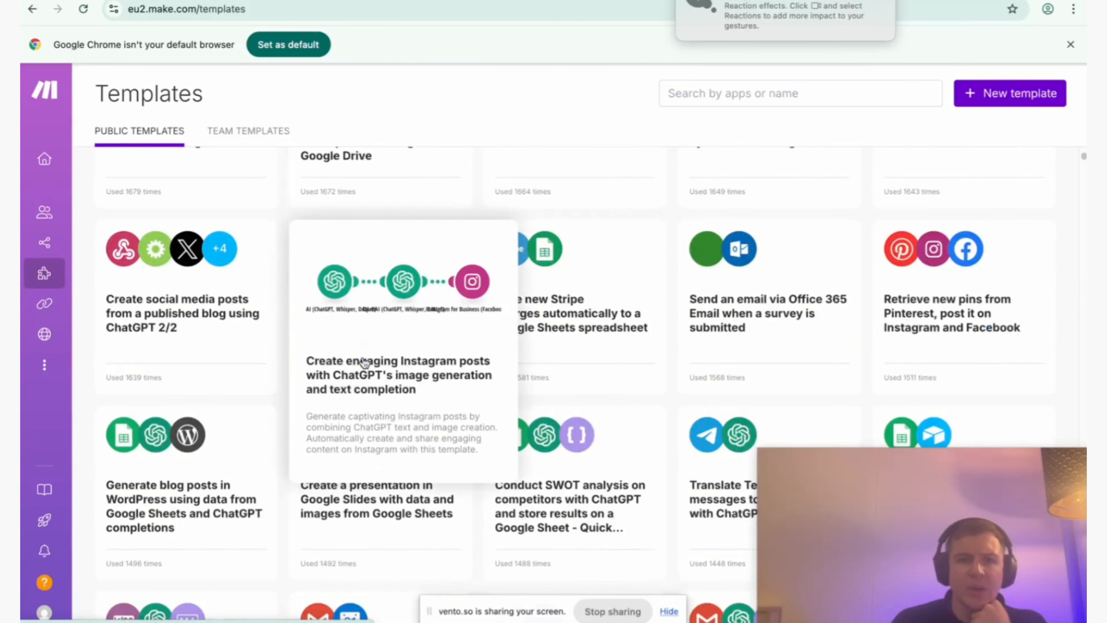
scroll(383, 371, "down", 10)
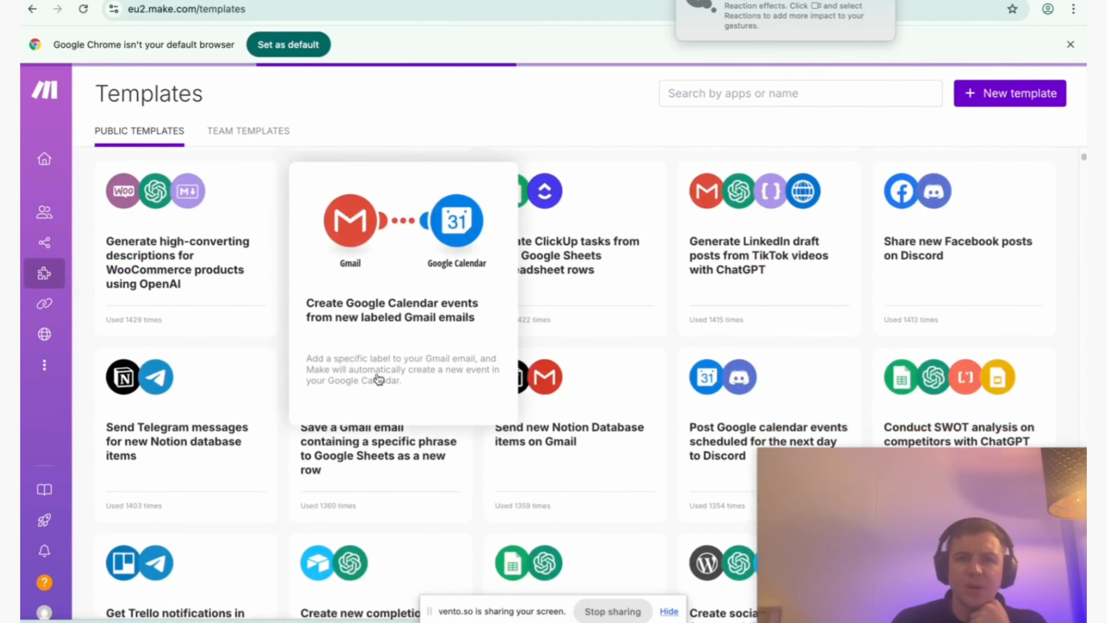
scroll(557, 280, "up", 6)
scroll(557, 280, "up", 2)
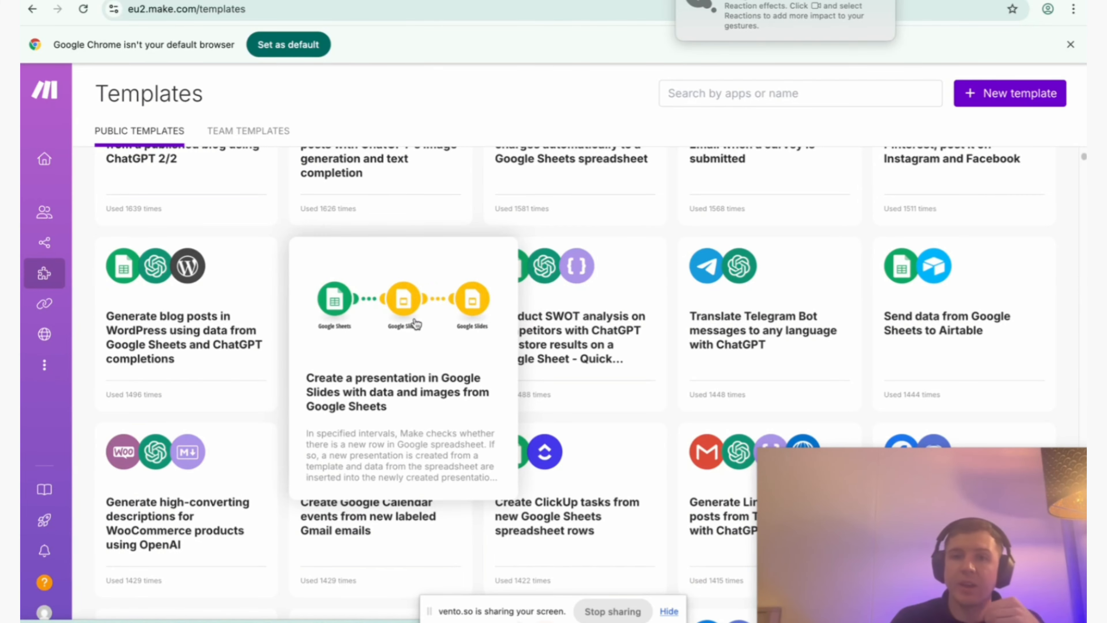
scroll(416, 323, "up", 15)
scroll(417, 324, "up", 15)
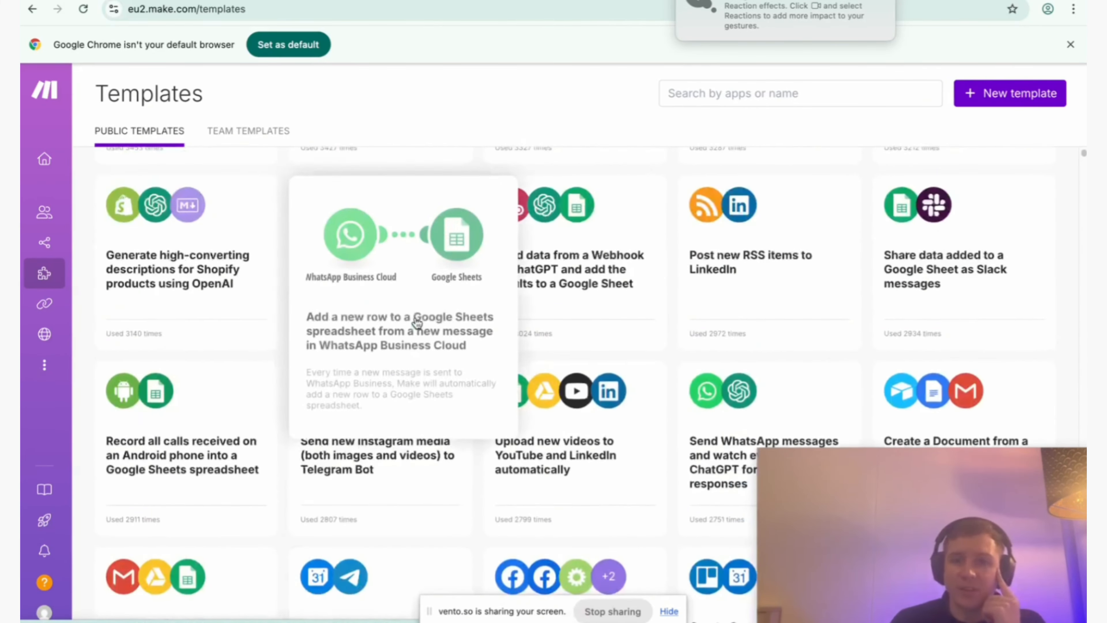
scroll(510, 284, "down", 10)
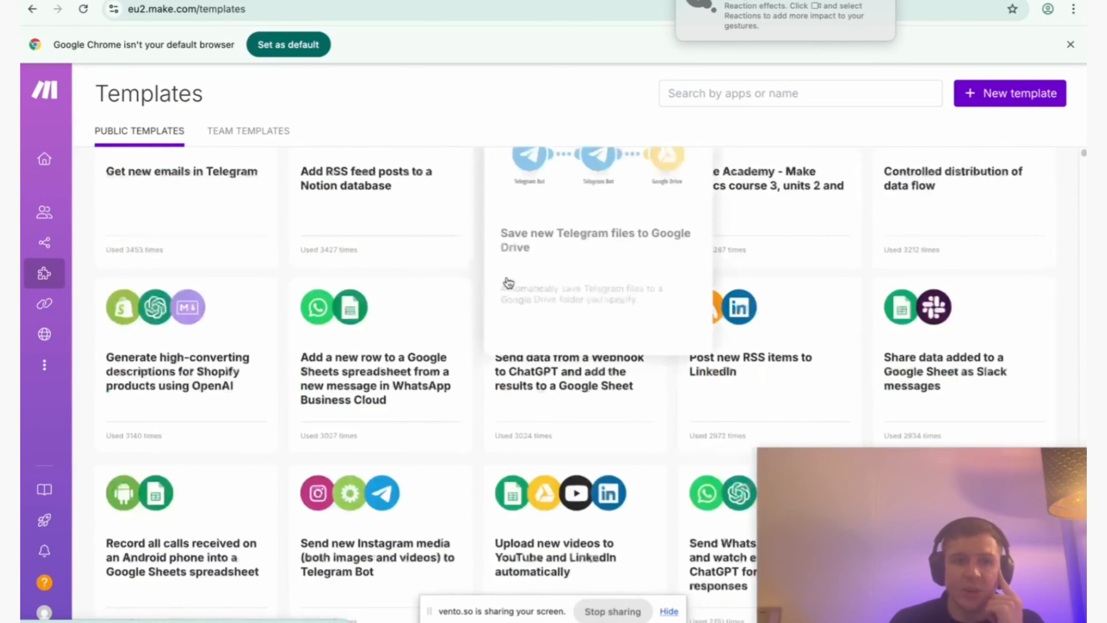
scroll(506, 284, "up", 5)
scroll(465, 400, "down", 1)
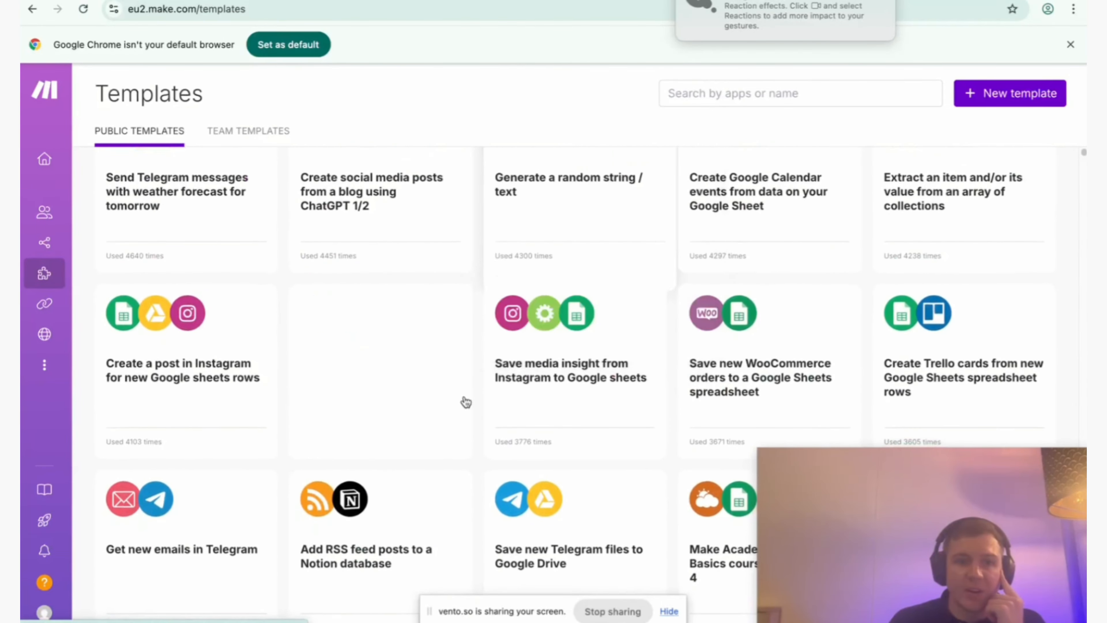
scroll(344, 410, "down", 10)
scroll(344, 408, "up", 12)
scroll(344, 408, "up", 10)
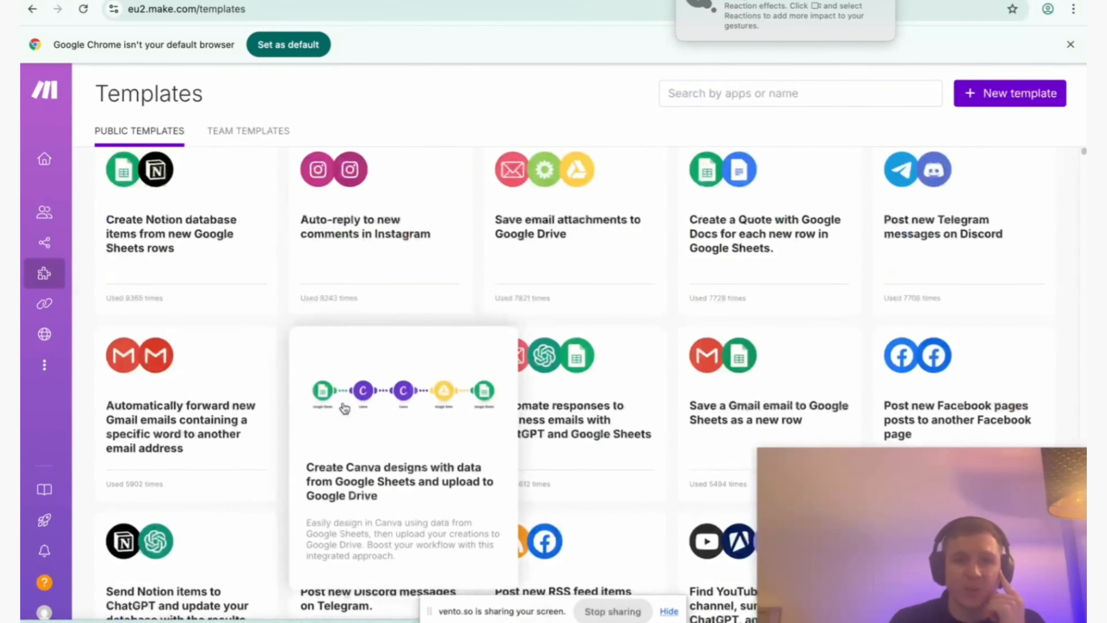
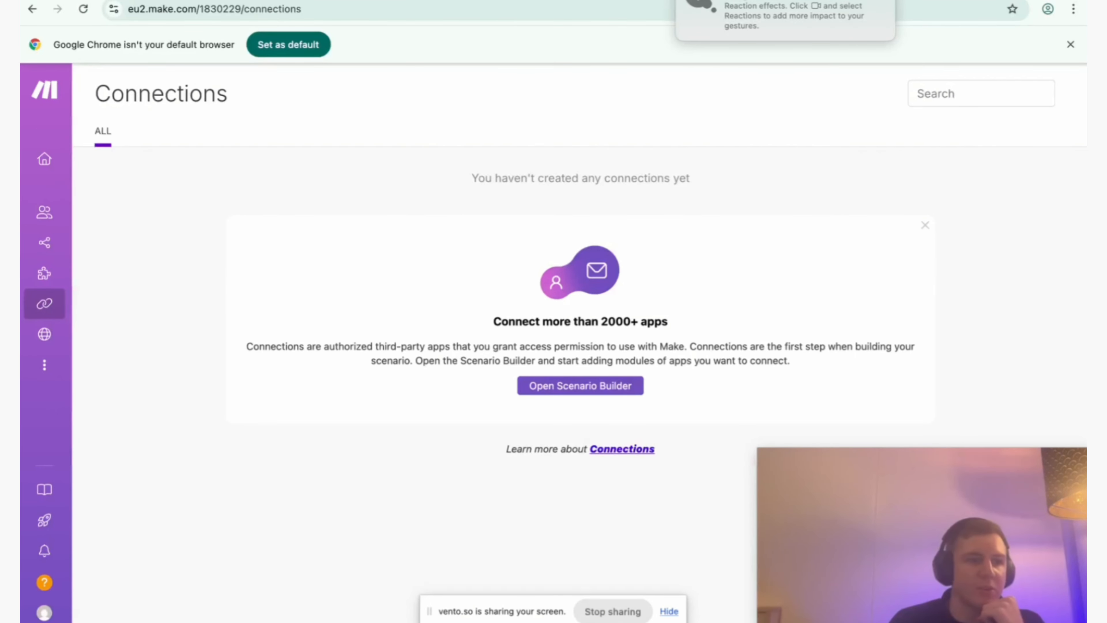
View the webhooks section and the additional resource types, from keys and devices to data structures and custom apps.
left_click(44, 336)
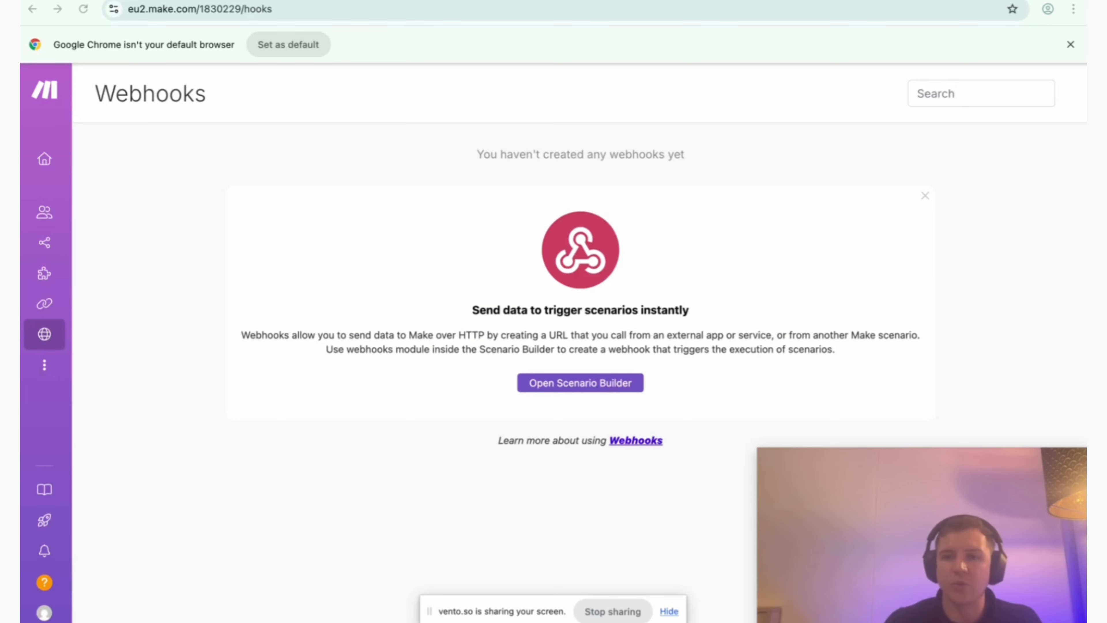
left_click(44, 365)
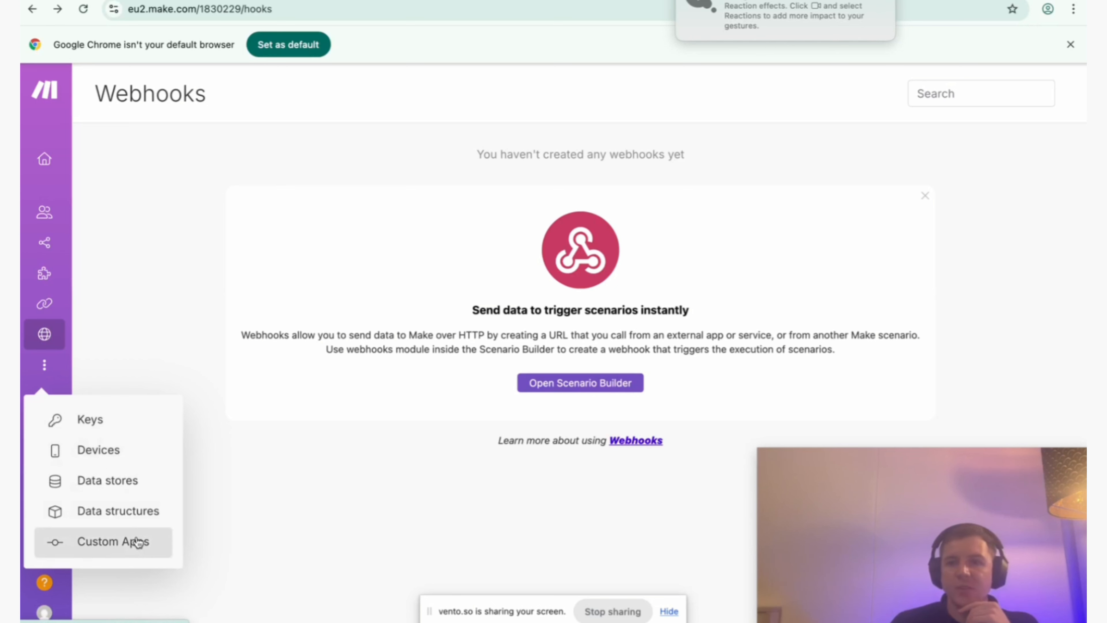
left_click(254, 413)
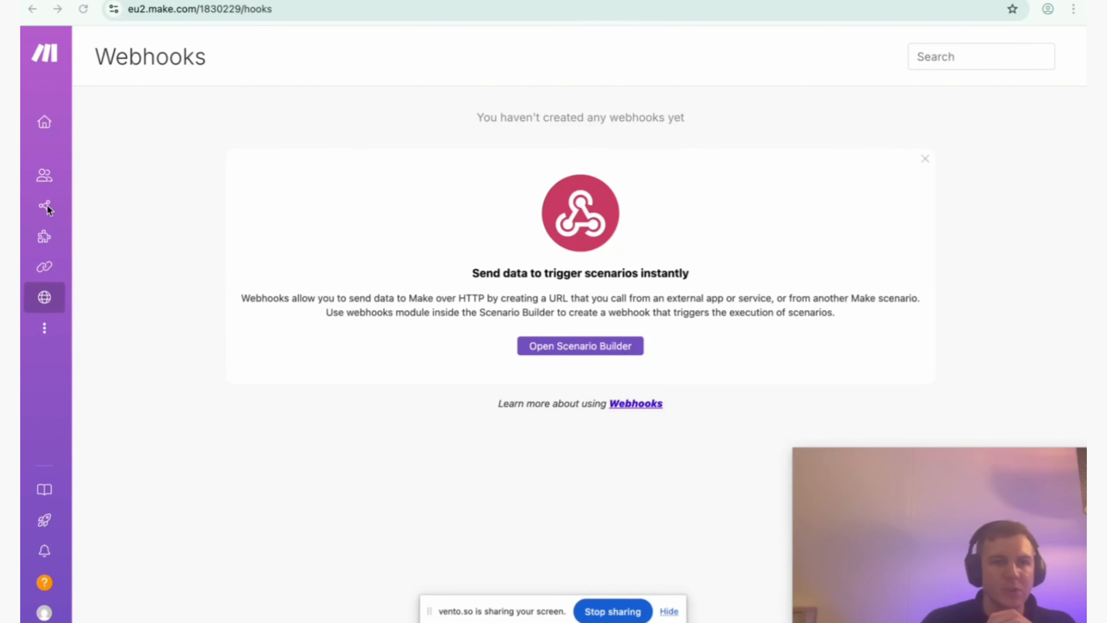
Create a new scenario and name it TEST.
left_click(44, 210)
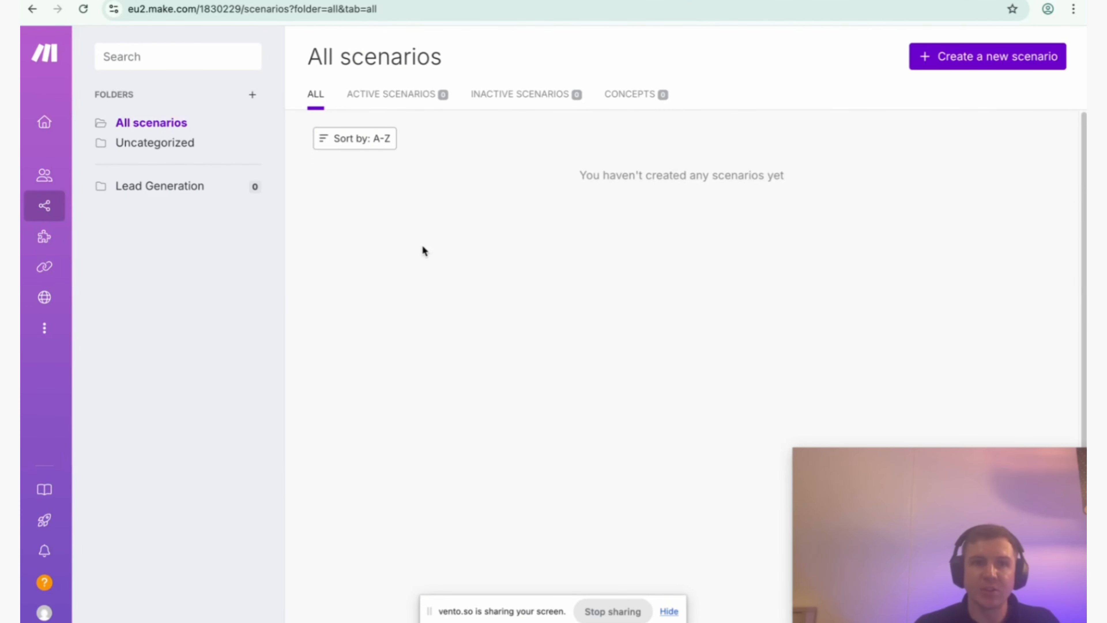
left_click(954, 63)
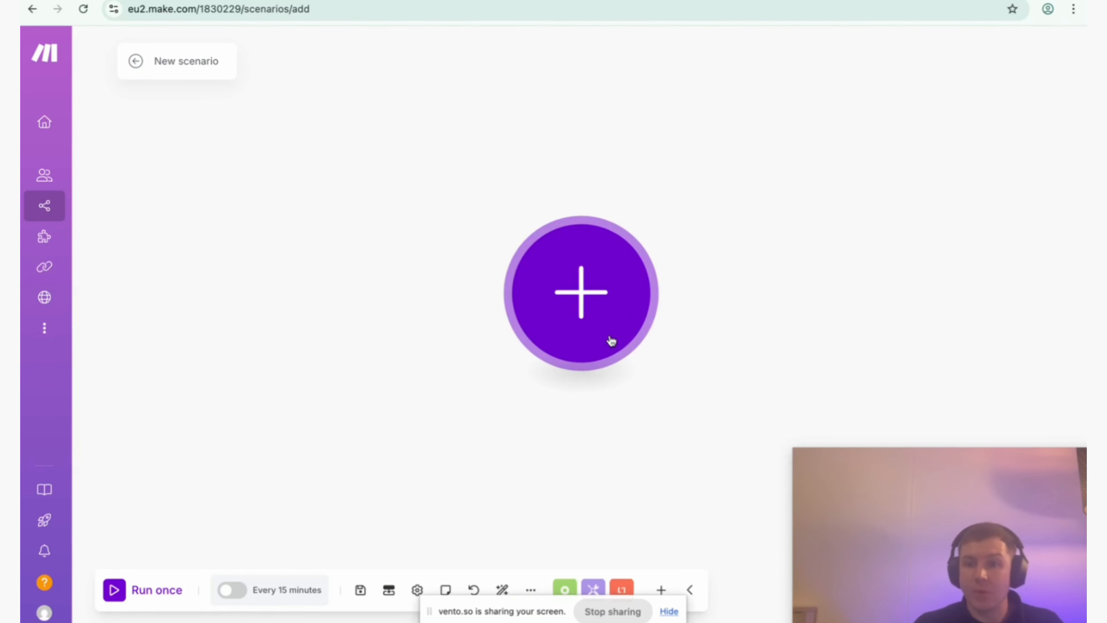
double_click(199, 61)
triple_click(200, 66)
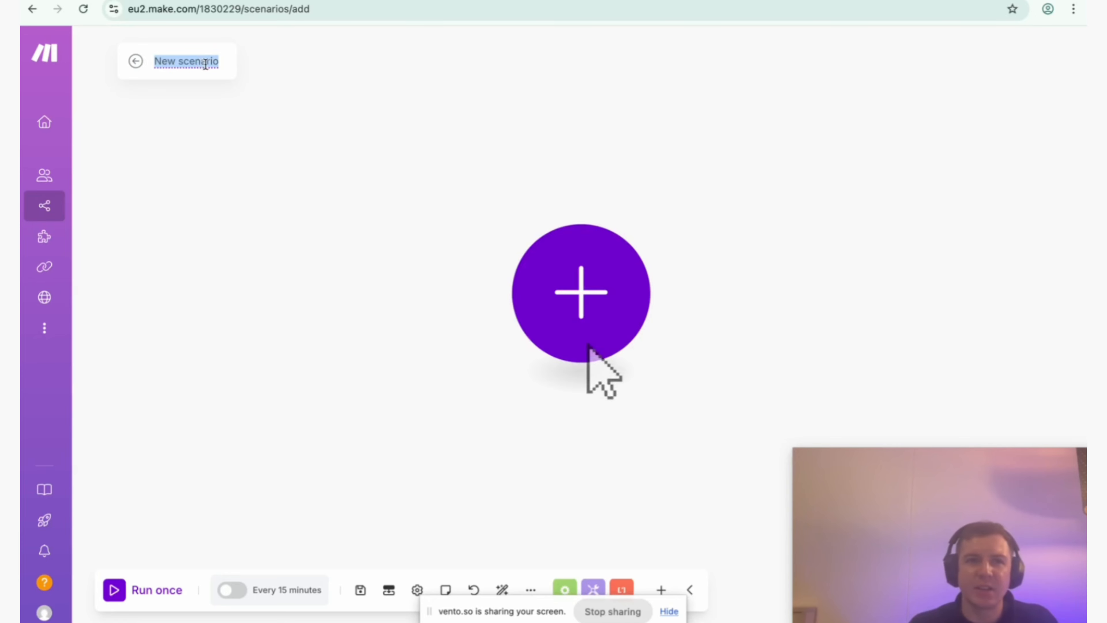
type("TEST")
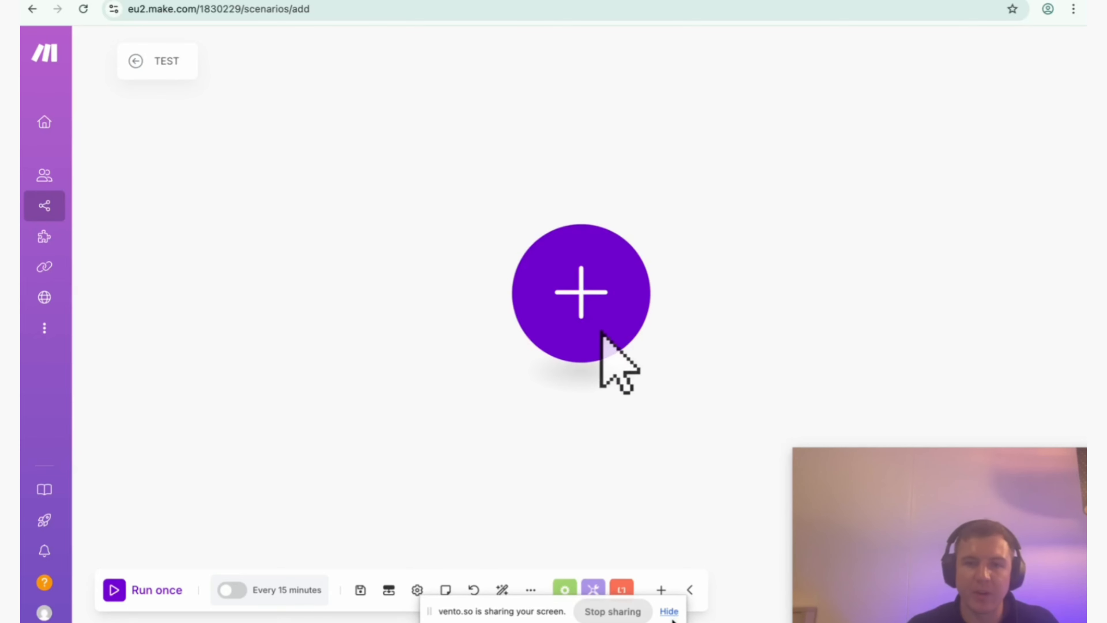
Examine the scenario editor's flow explanation and blueprint options and the AI assistant's suggested tasks.
left_click(667, 612)
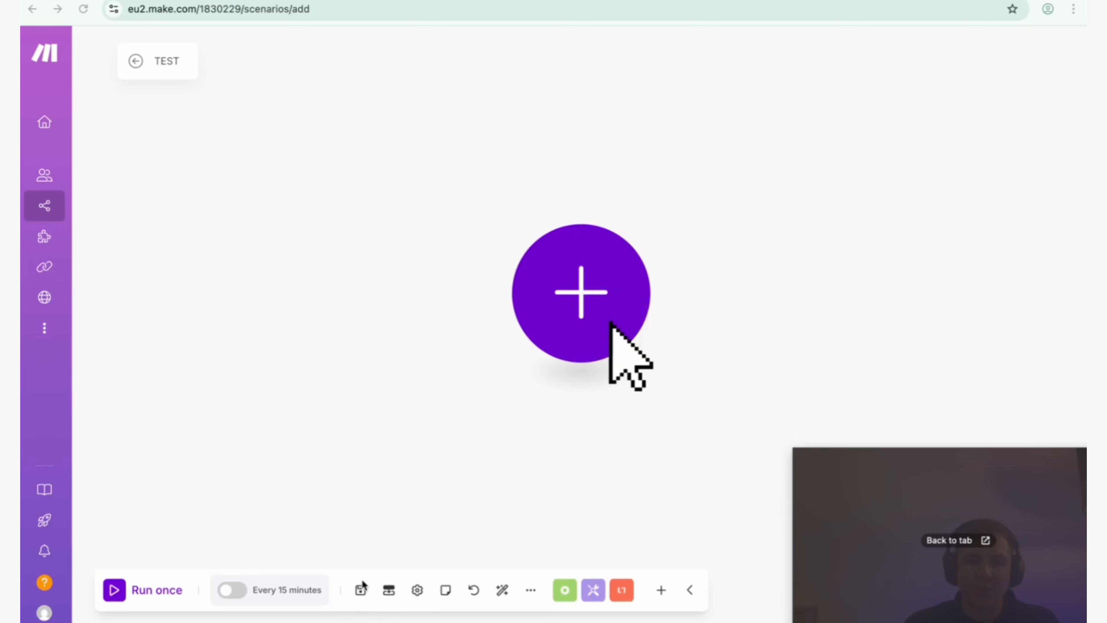
left_click(529, 593)
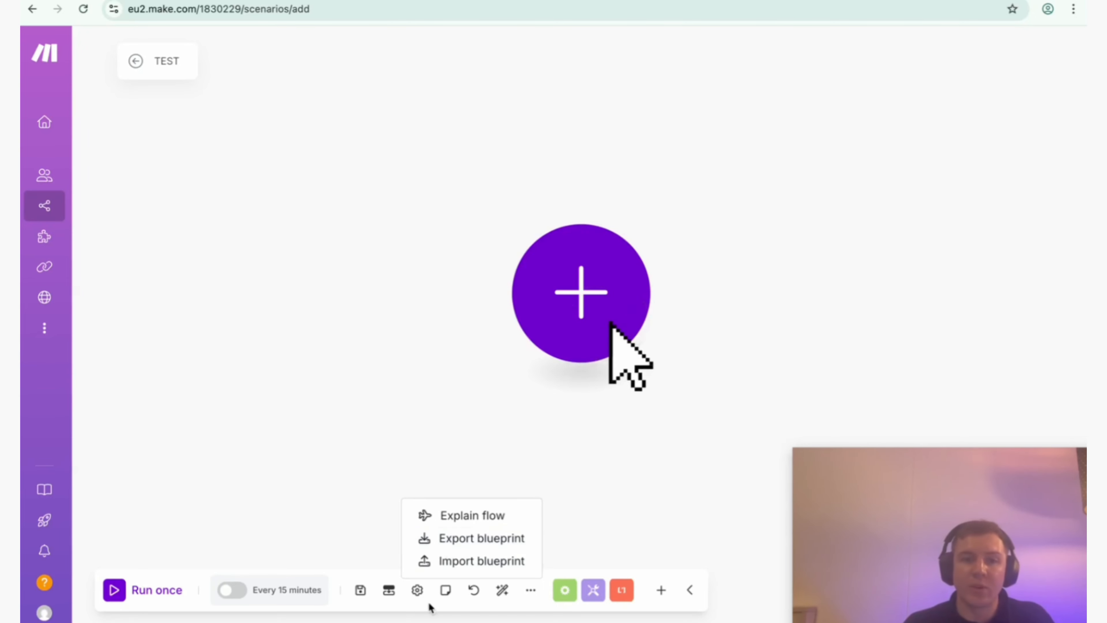
left_click_drag(874, 529, 873, 218)
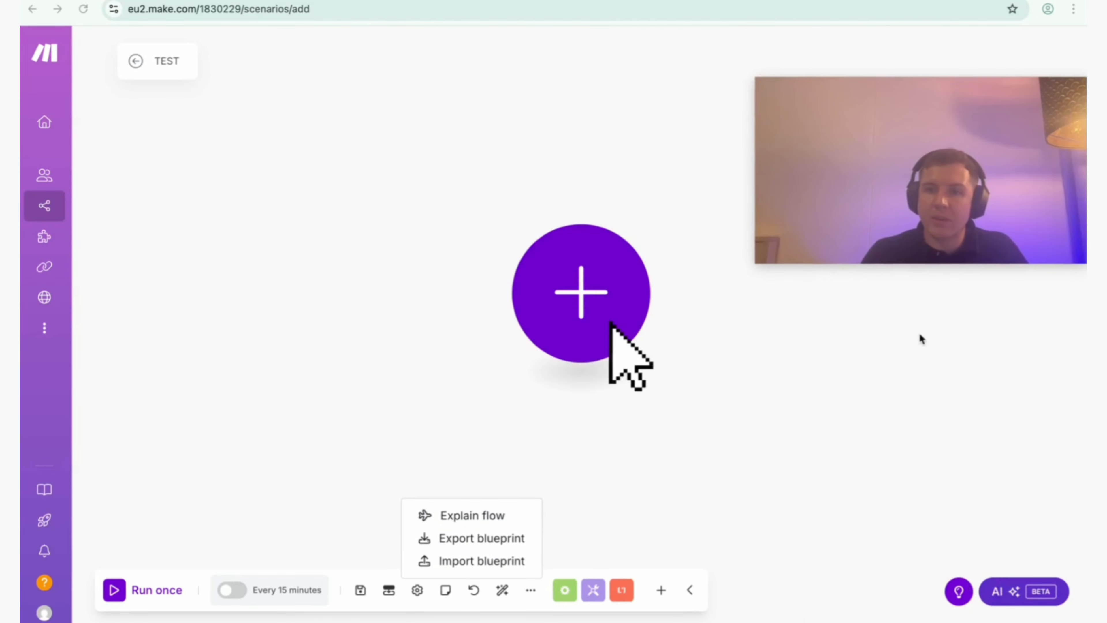
left_click_drag(867, 109, 840, 56)
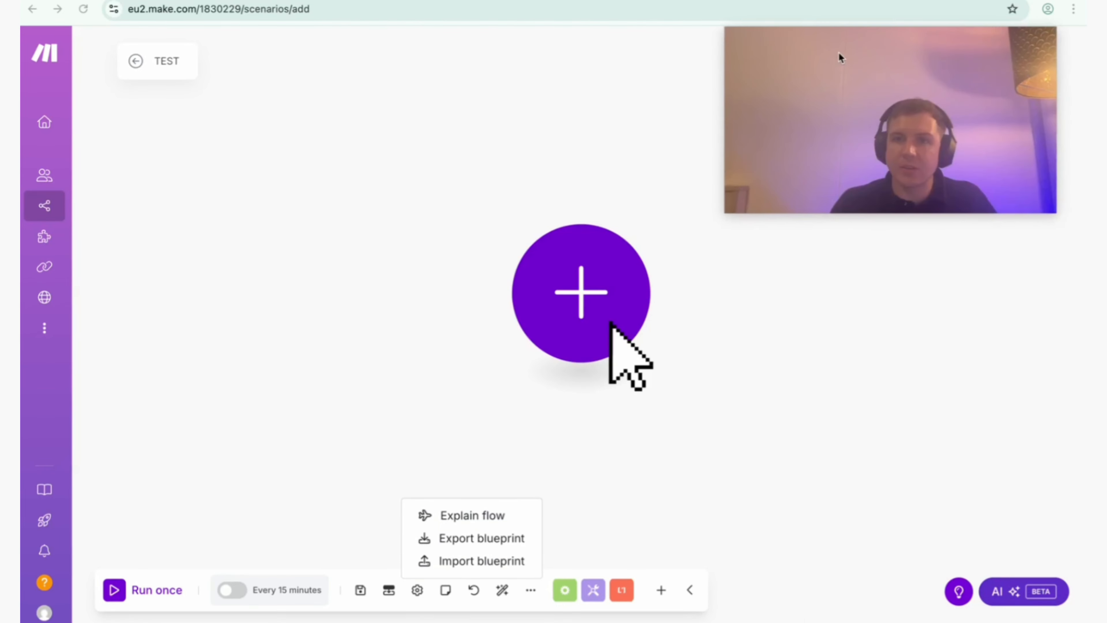
left_click(1010, 598)
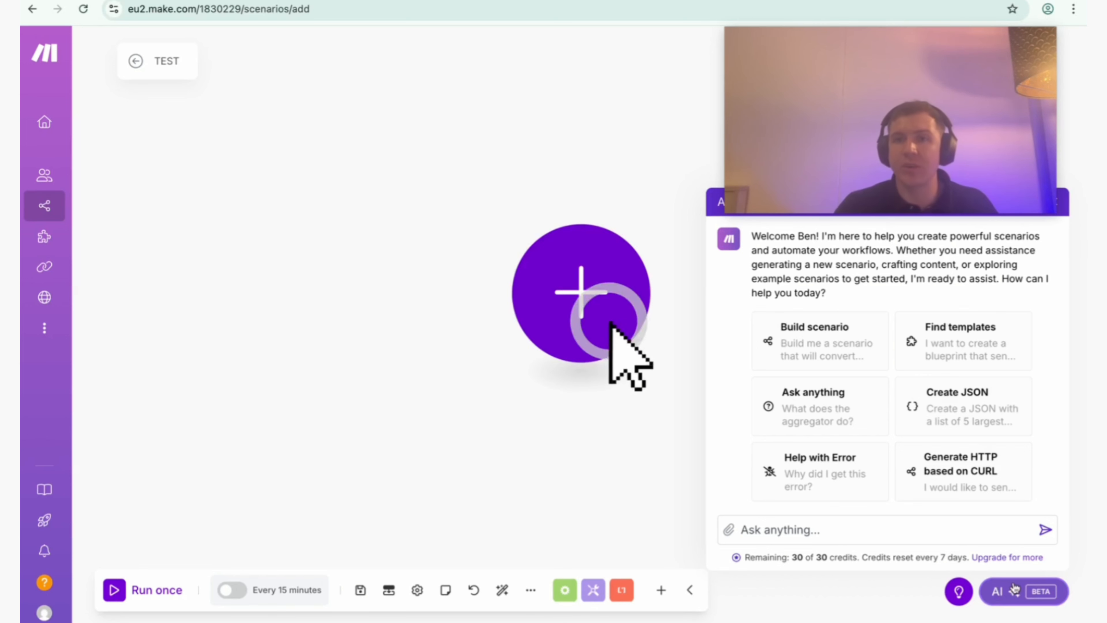
left_click(998, 592)
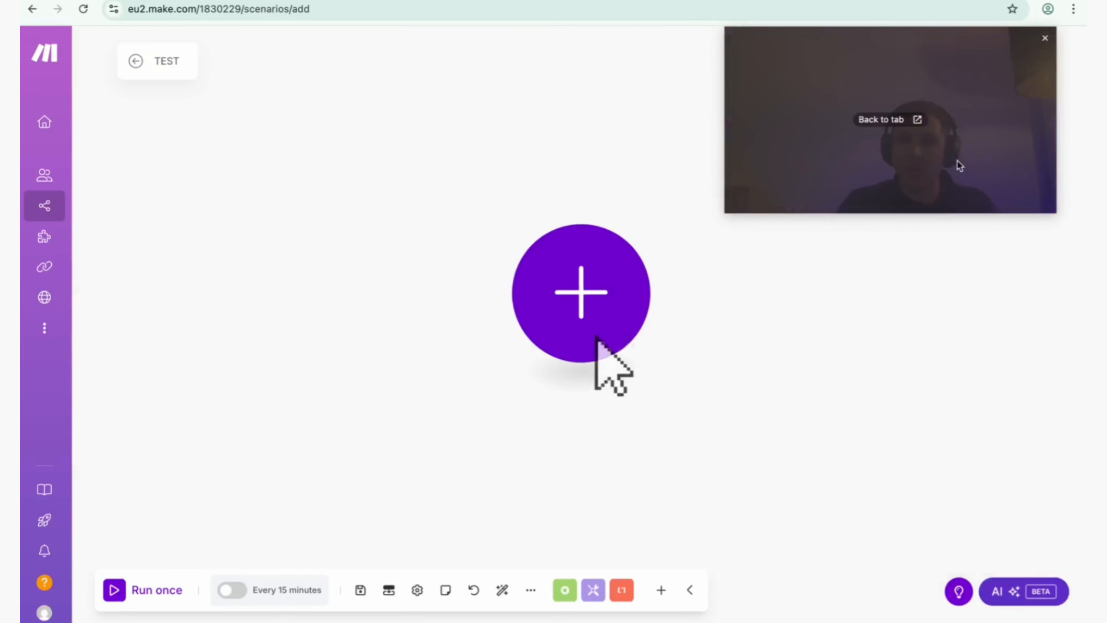
Browse the apps available for the scenario's first module.
left_click(583, 312)
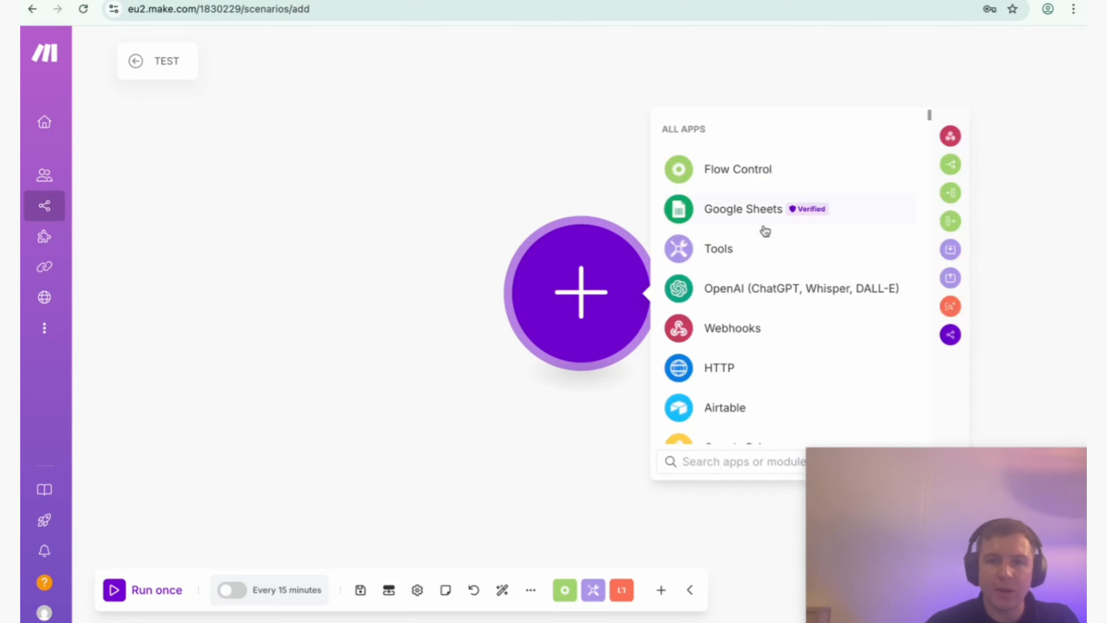
scroll(773, 269, "down", 15)
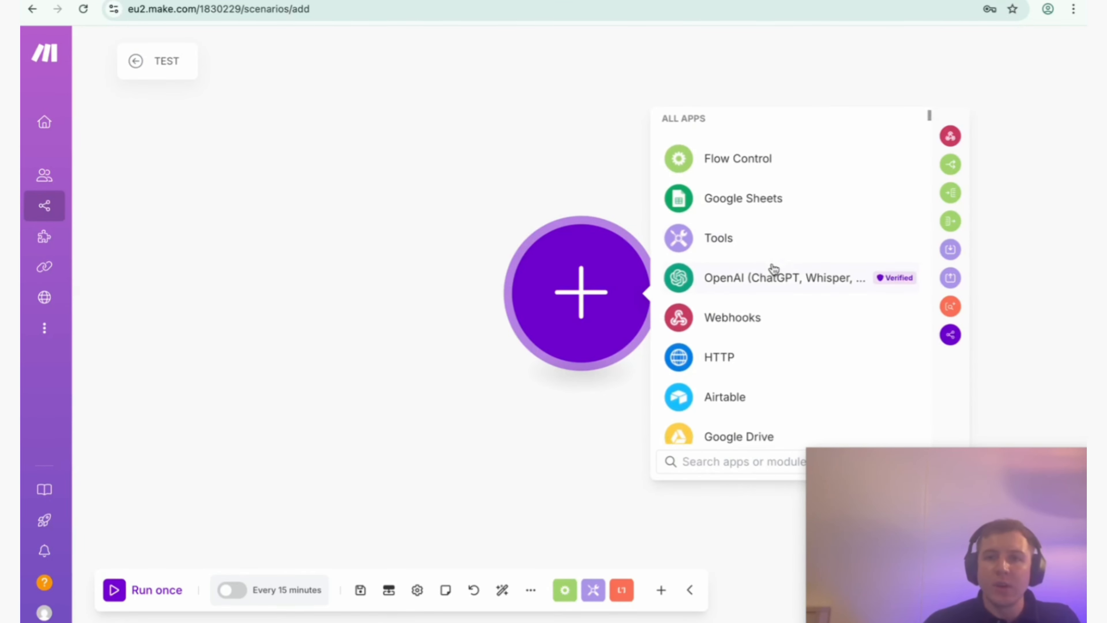
scroll(773, 269, "down", 20)
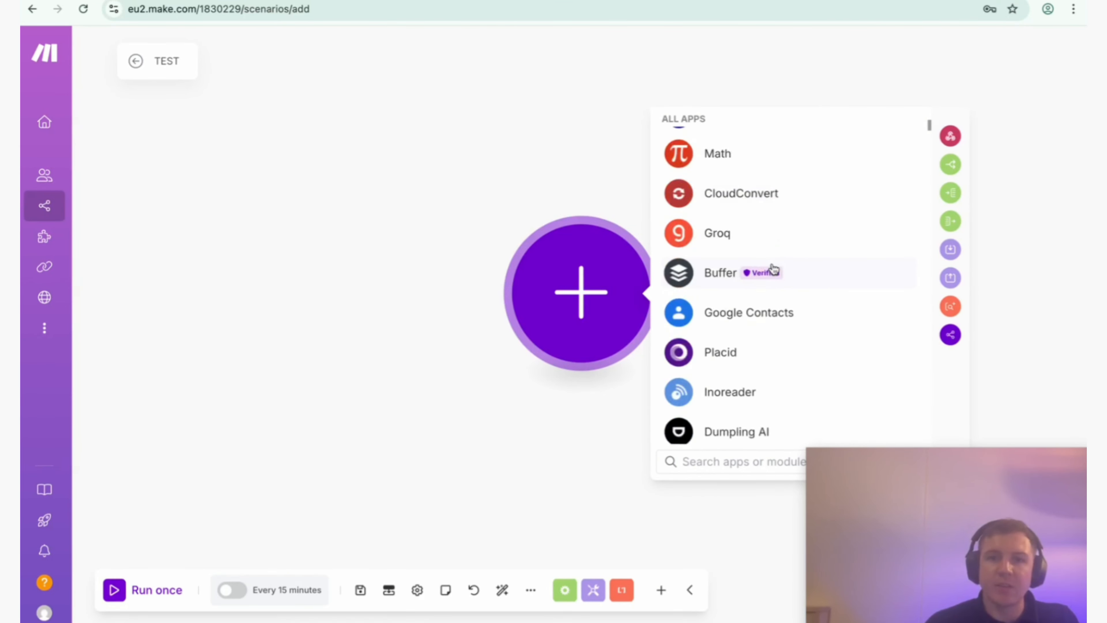
scroll(773, 269, "down", 20)
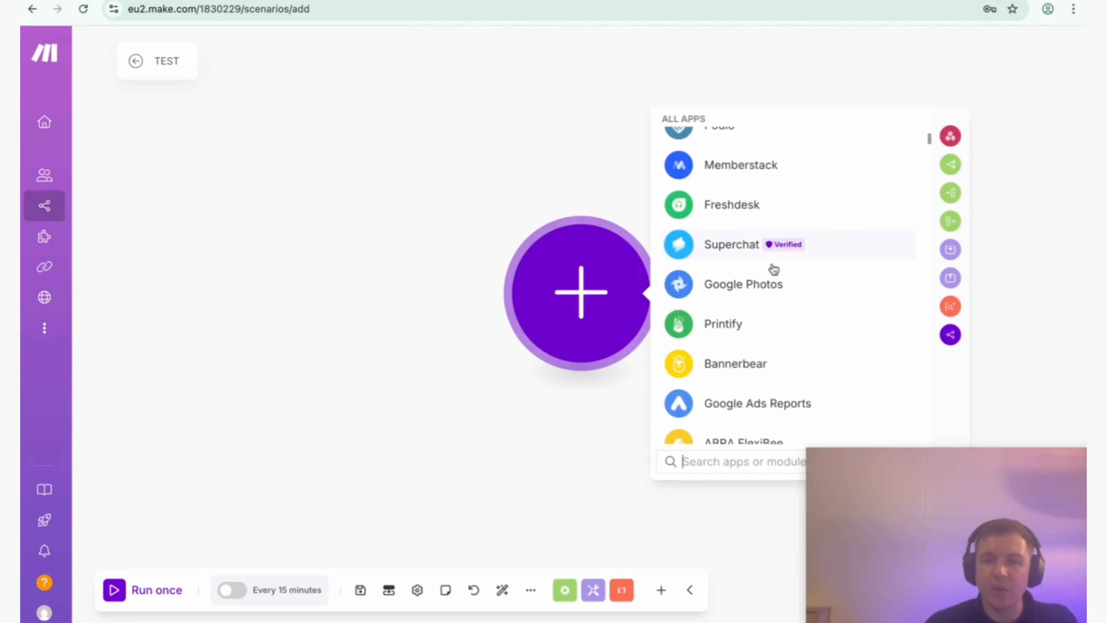
scroll(773, 269, "down", 20)
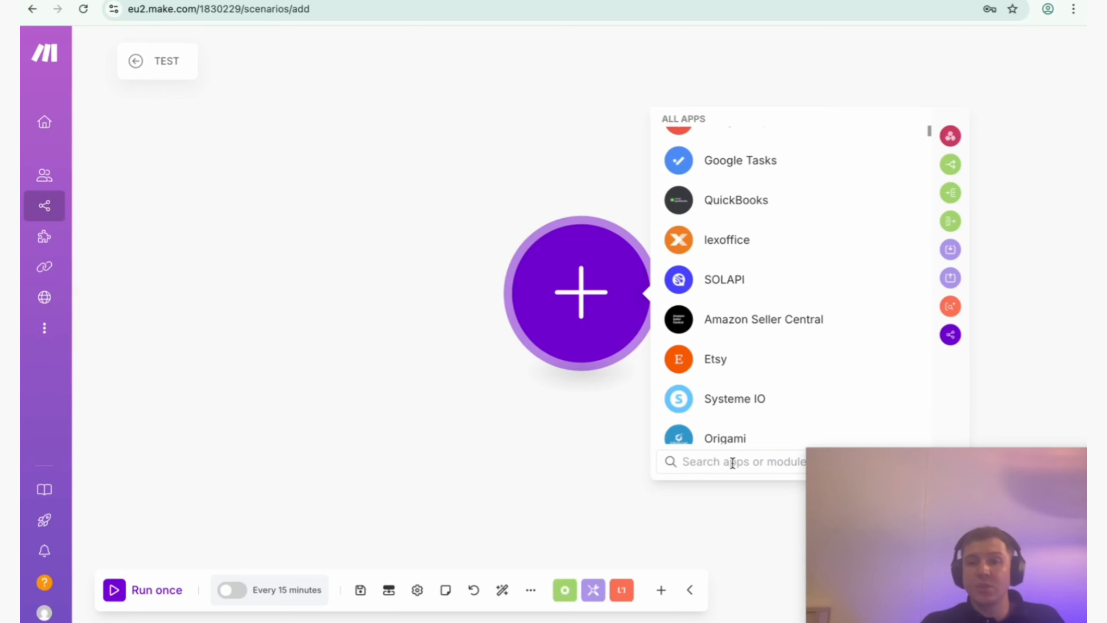
Search the available apps for monday.com.
type("monday")
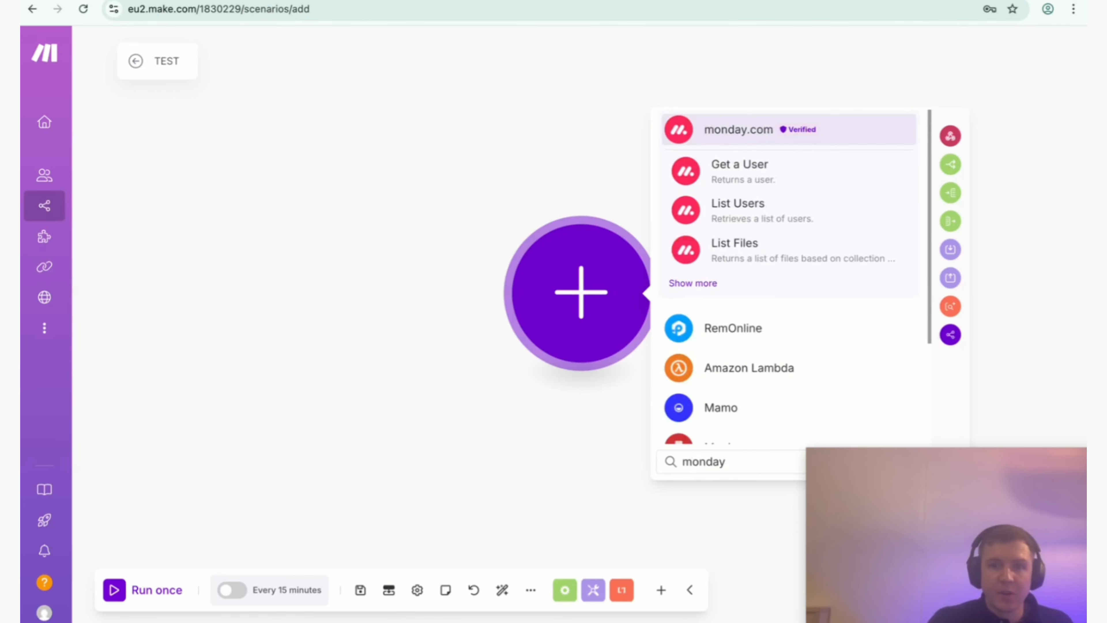
type(".")
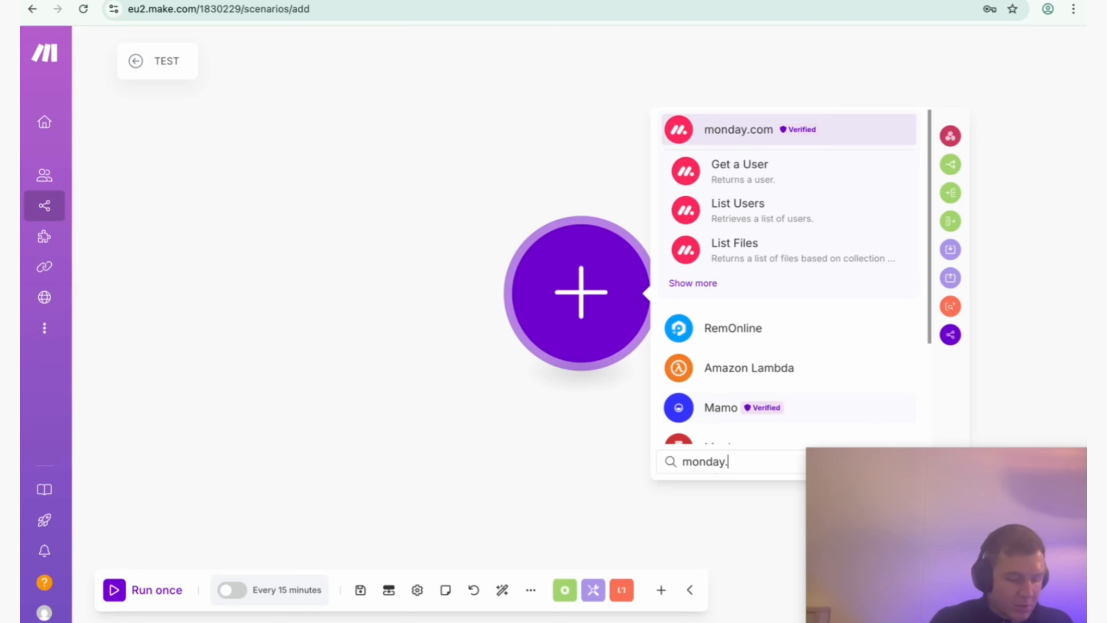
type("com")
Clear the app search and look through the most common integrations in the full list.
left_click_drag(766, 464, 670, 465)
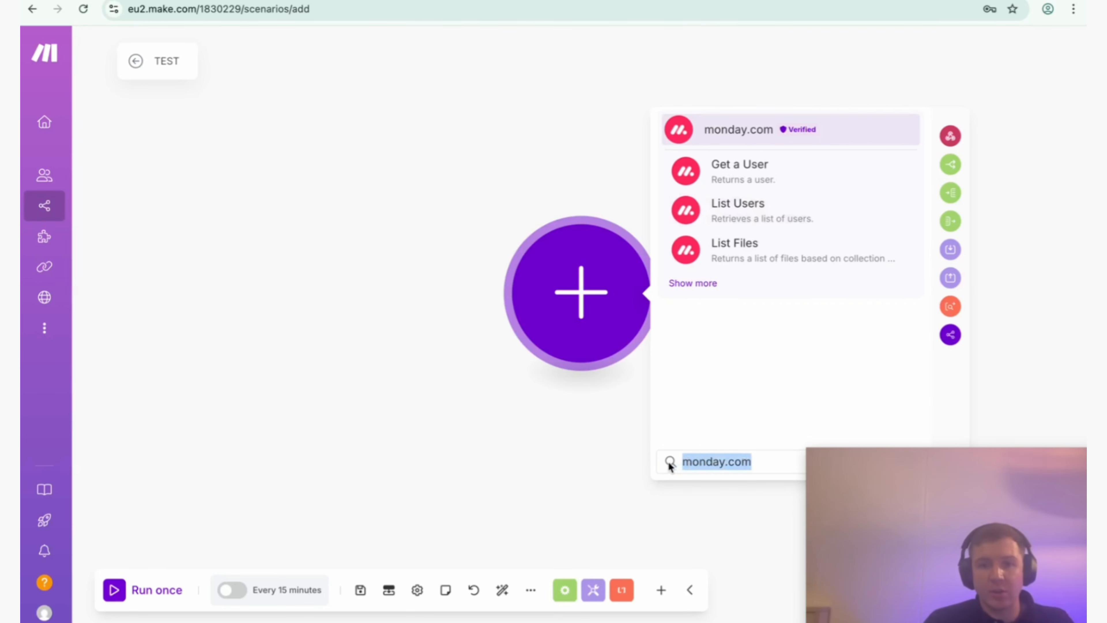
key("BackSpace")
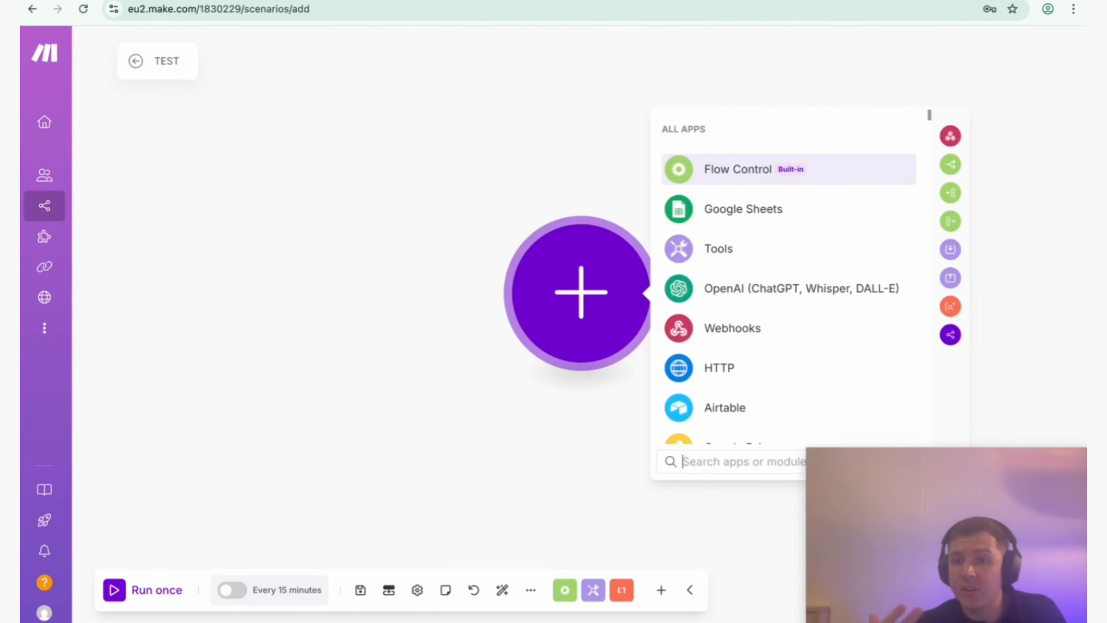
scroll(797, 287, "down", 15)
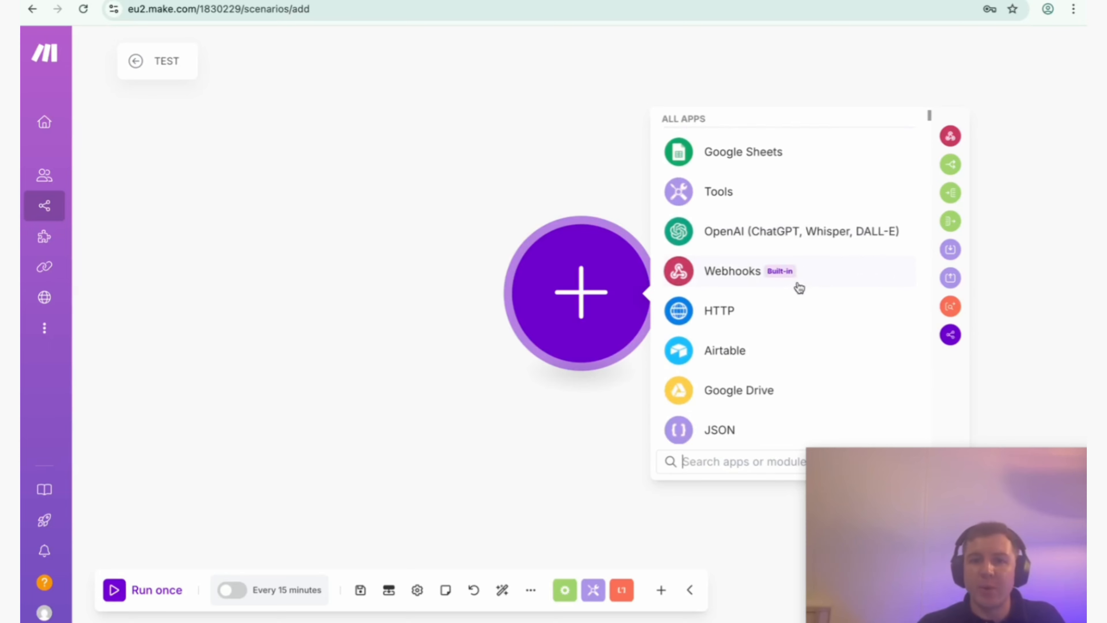
scroll(798, 288, "up", 9)
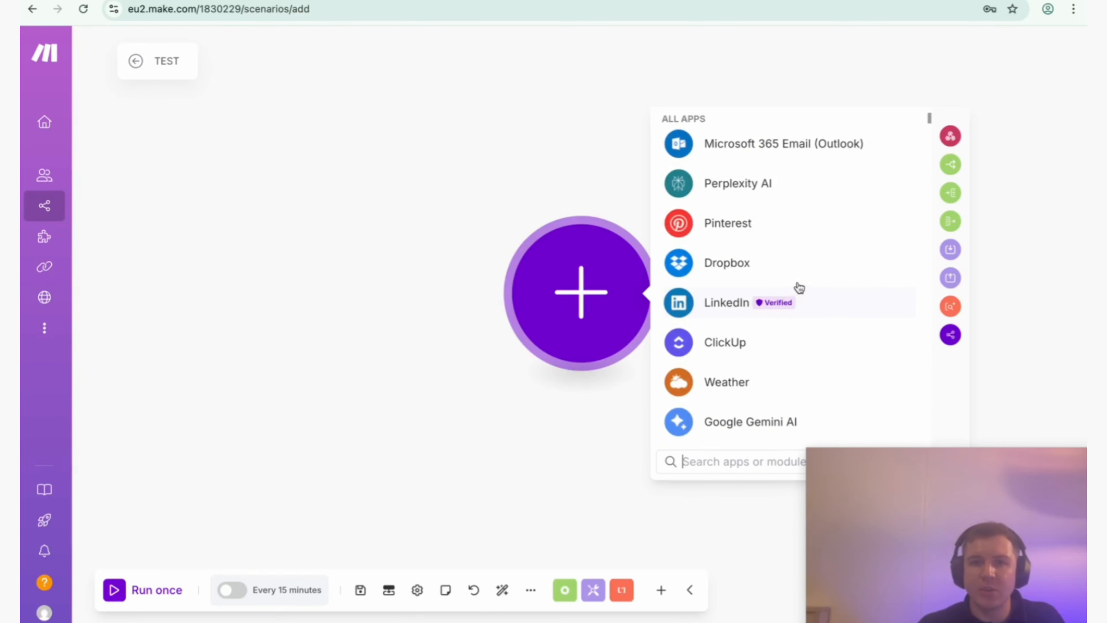
scroll(724, 250, "down", 10)
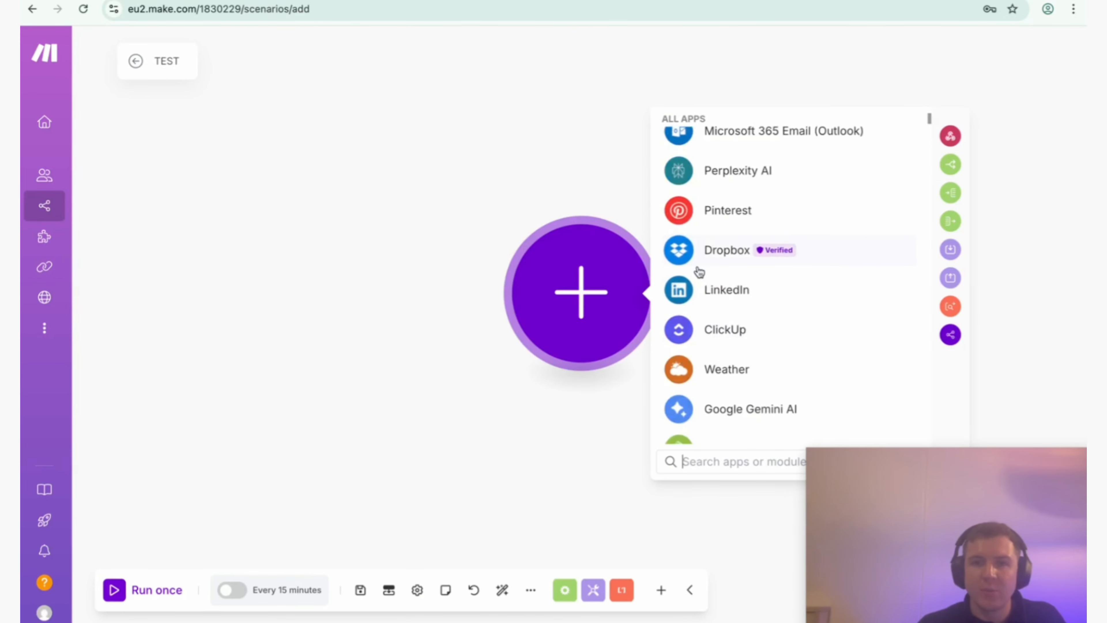
scroll(706, 279, "up", 5)
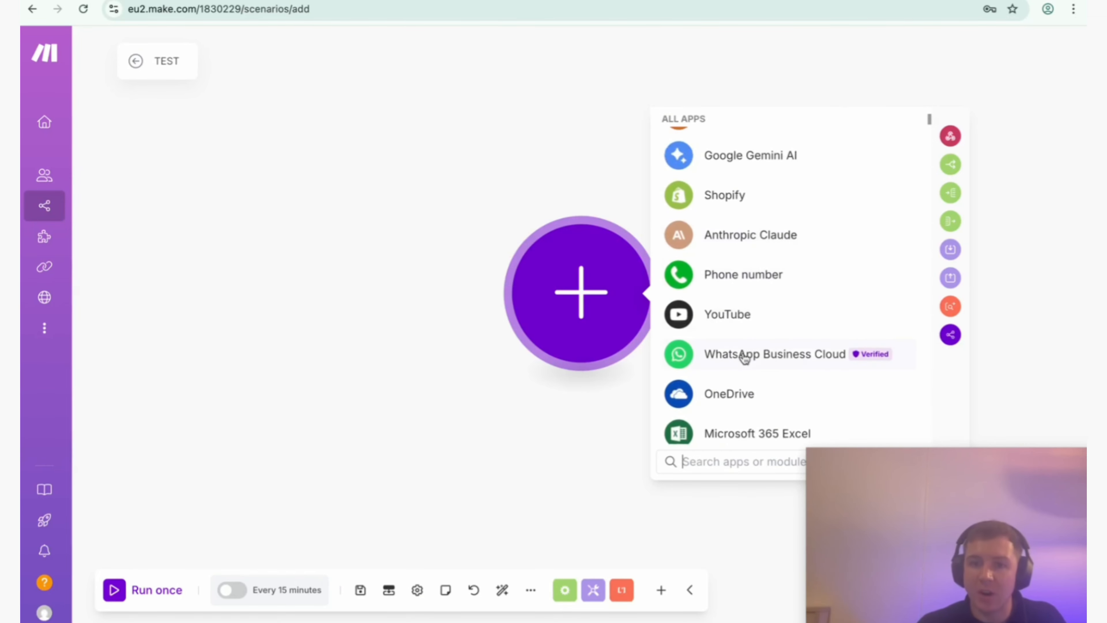
scroll(741, 354, "down", 5)
scroll(741, 354, "up", 10)
scroll(741, 354, "up", 1)
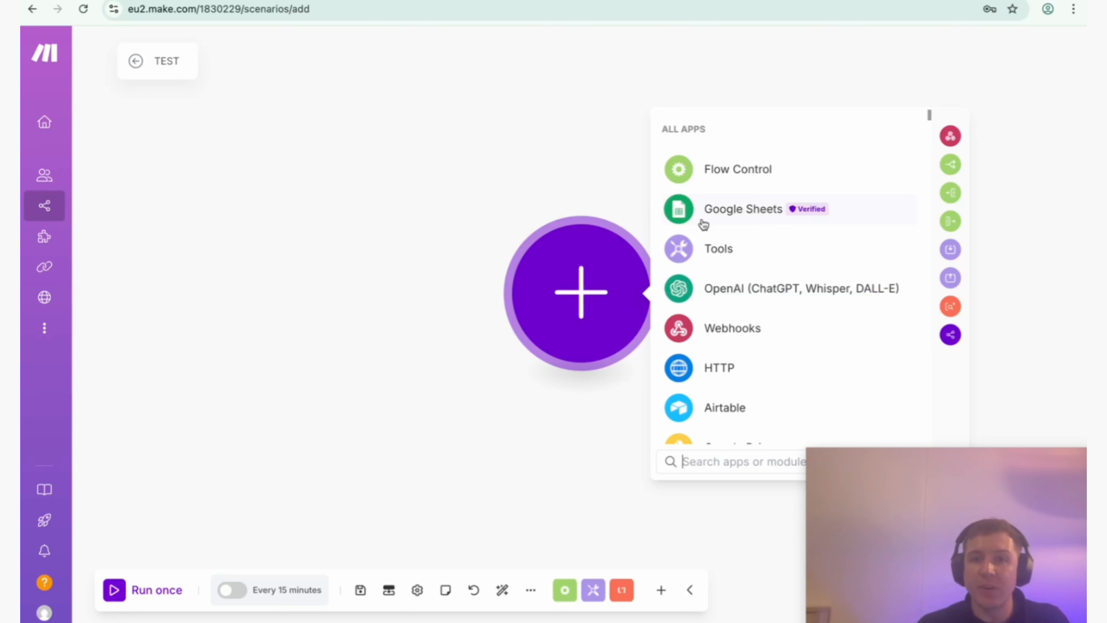
Add the Google Sheets Watch New Rows trigger as the scenario's first module.
left_click(740, 213)
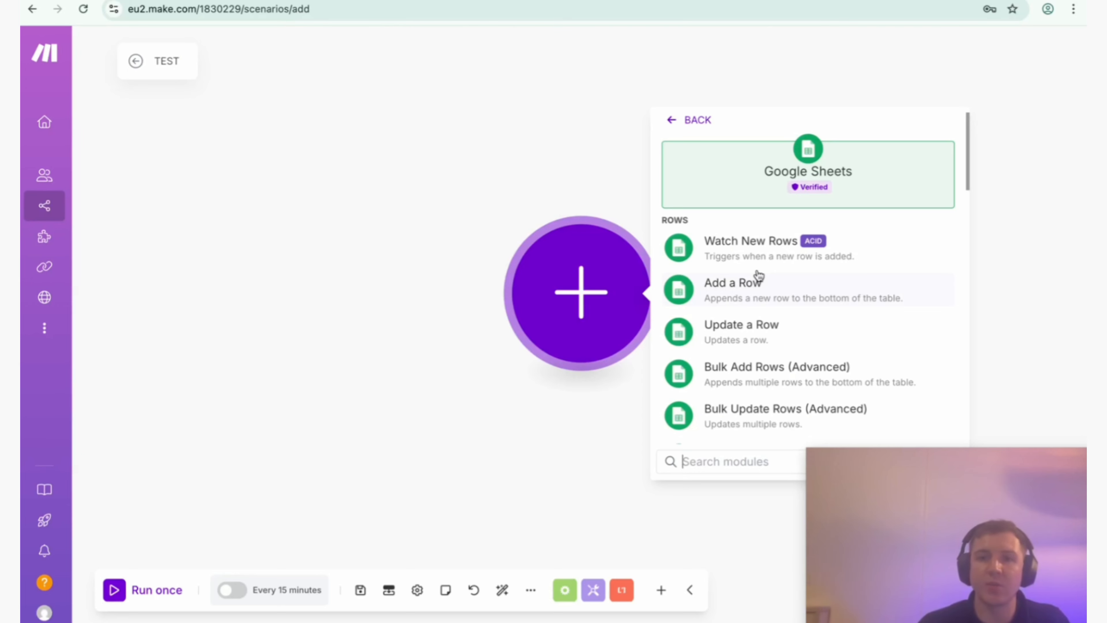
mouse_move(831, 191)
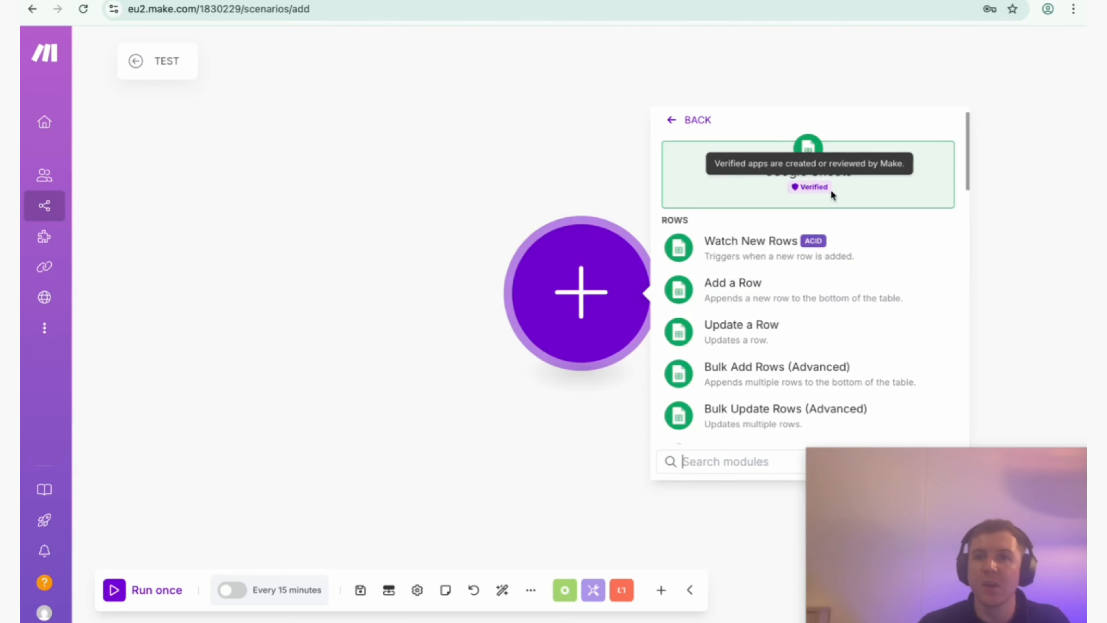
left_click(766, 247)
Create a Google connection for the Google Sheets module and authorize it with the existing Google account.
left_click(750, 297)
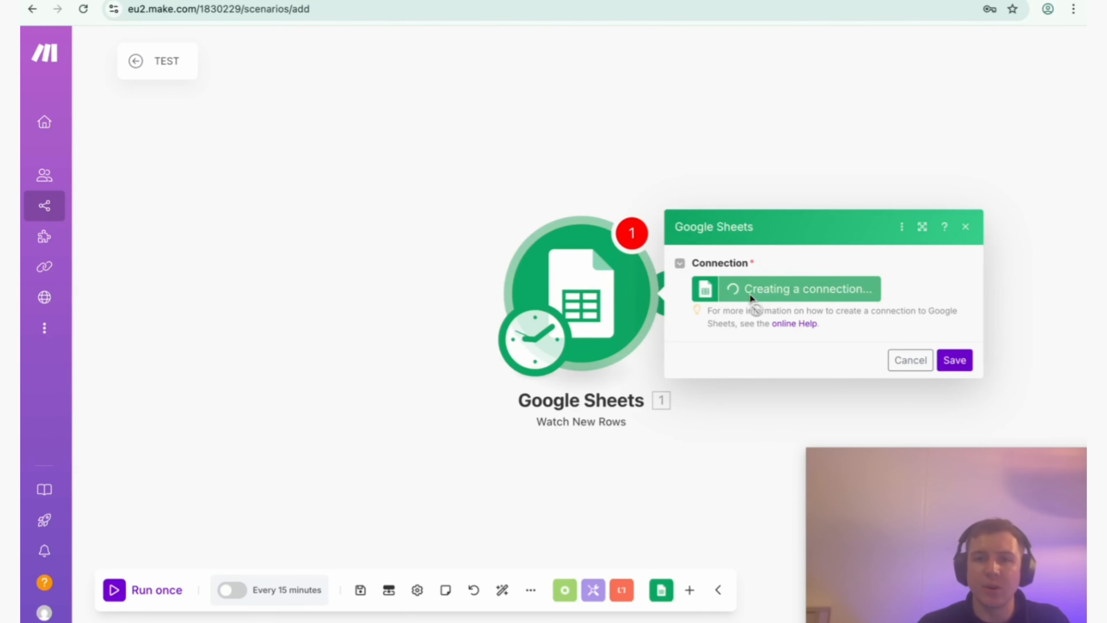
left_click(616, 433)
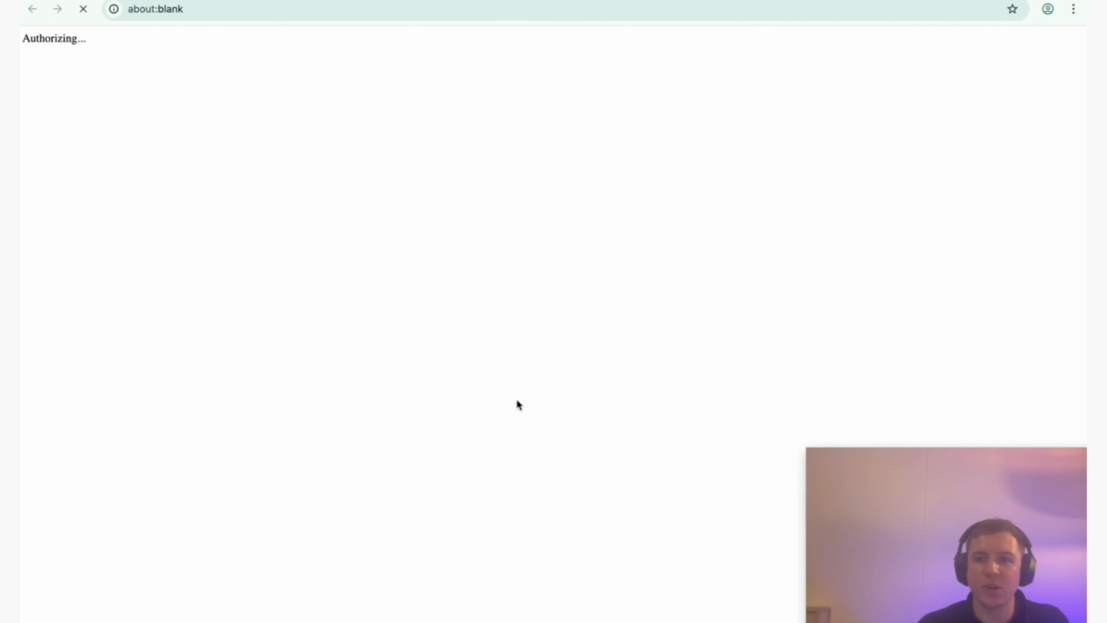
left_click(642, 270)
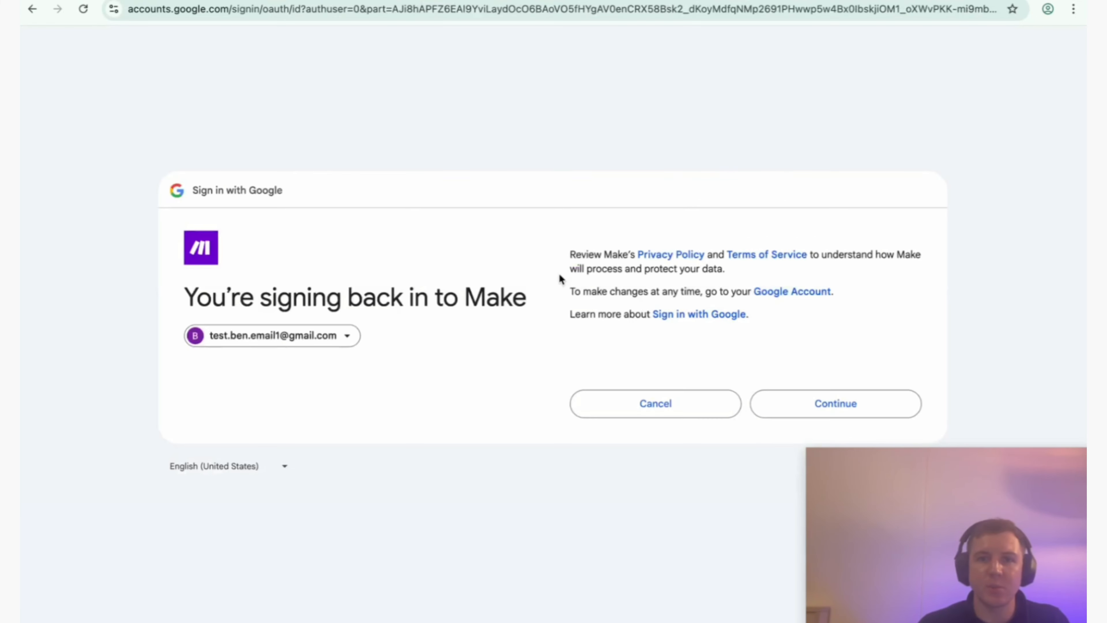
left_click(780, 405)
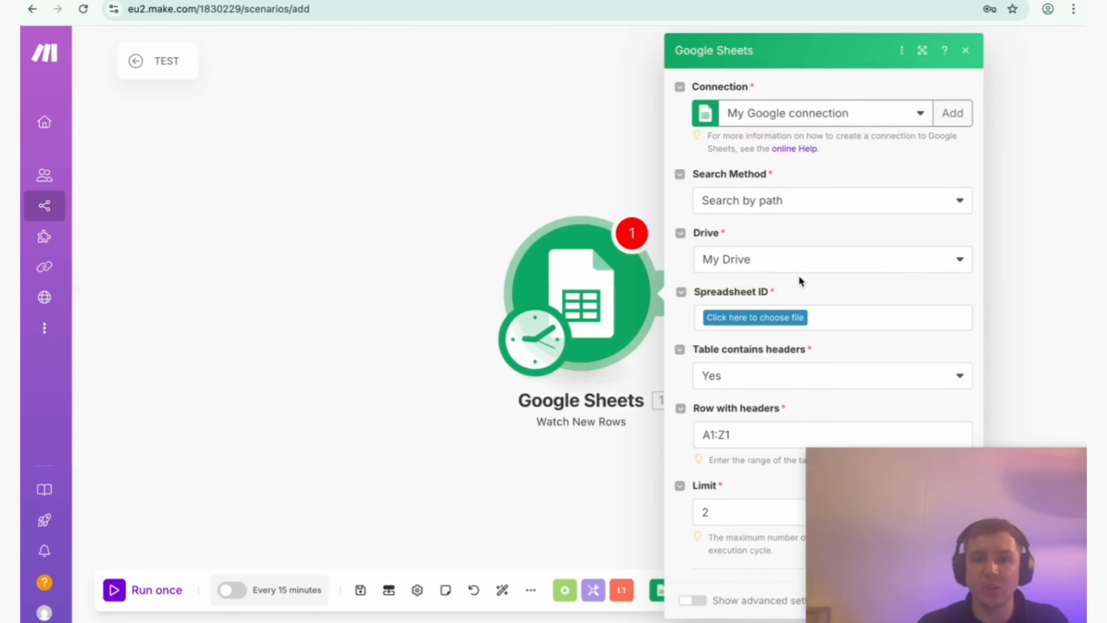
Open the existing untitled Google Sheets spreadsheet in a new browser tab and rename it Test Sheet.
key("ctrl+t")
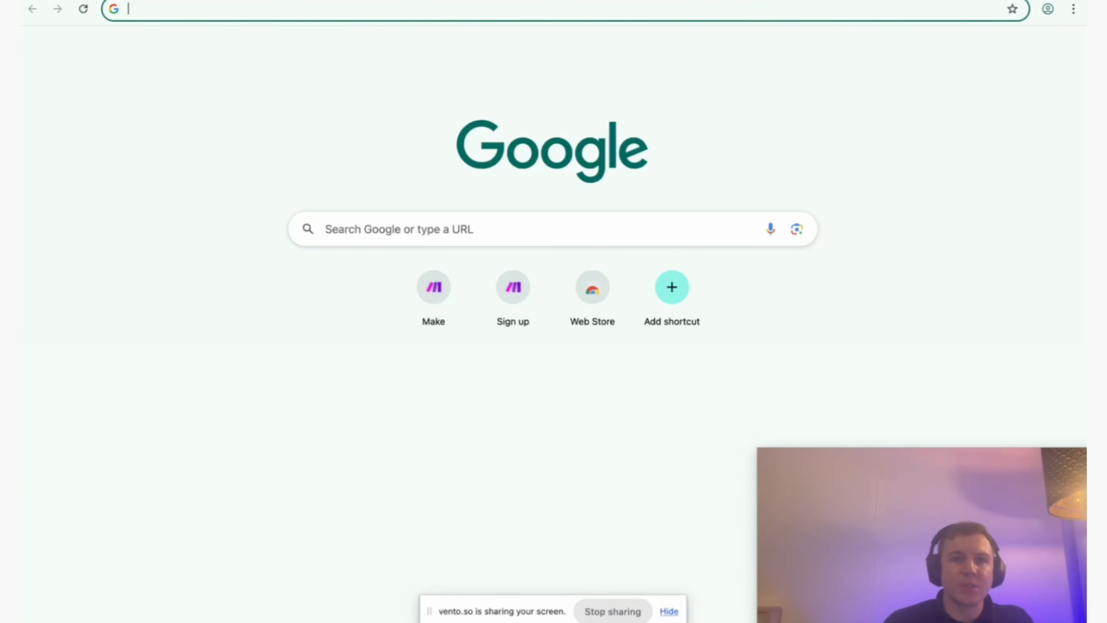
type("sheets")
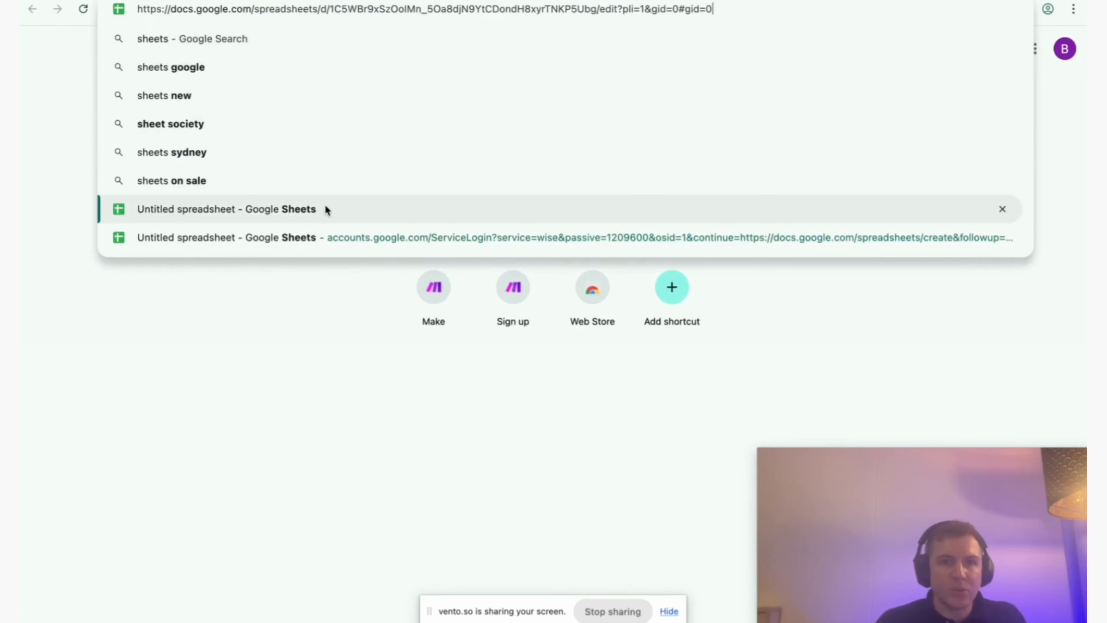
left_click(324, 206)
left_click(155, 43)
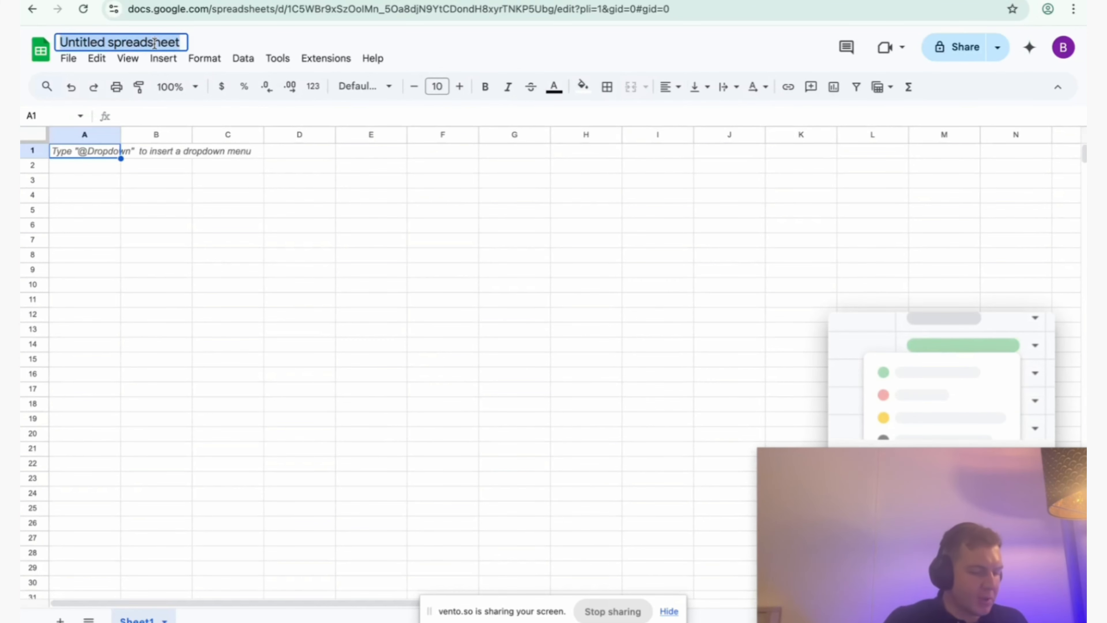
type("Test She")
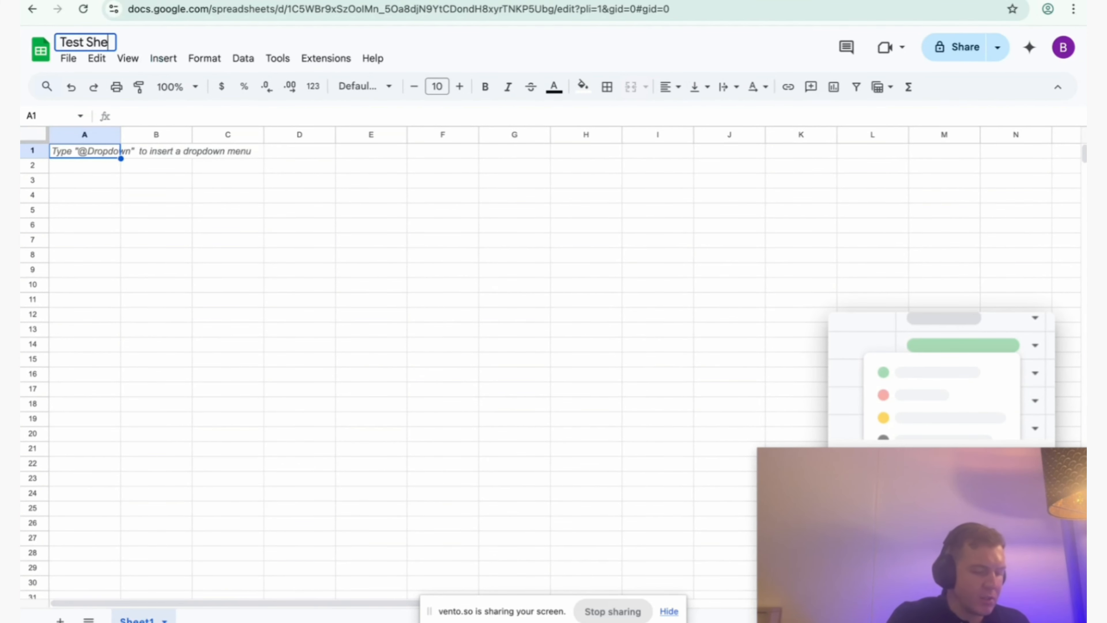
type("et")
left_click(80, 182)
Enter the column headers Name, Email, Industry and Qualified in cells A1 to D1.
left_click(83, 153)
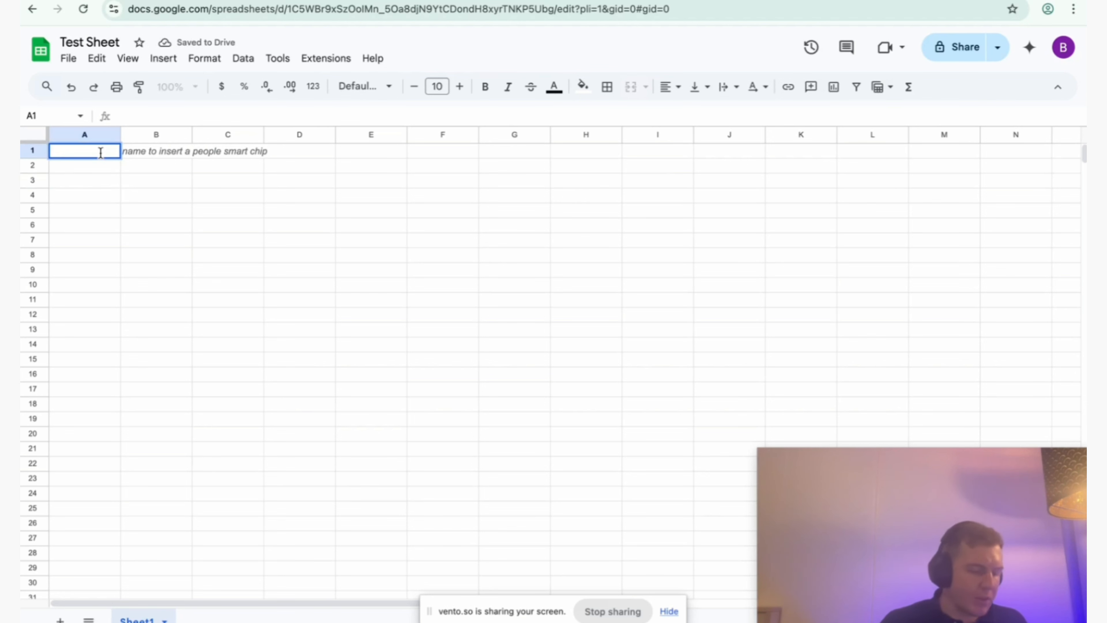
type("Name")
key("Tab")
type("Em")
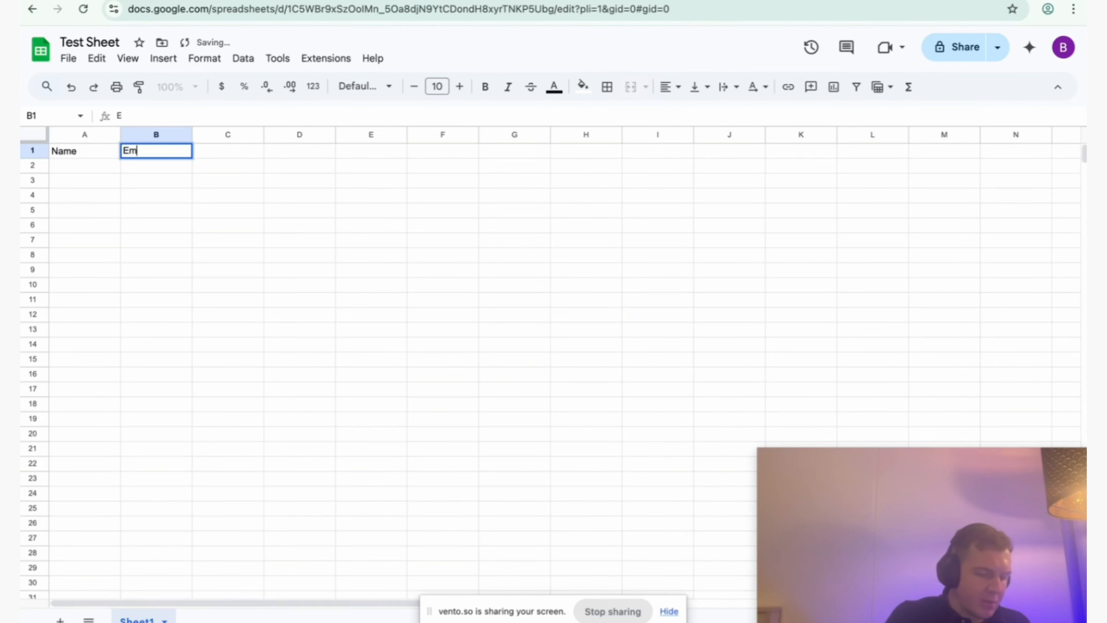
key("Tab")
type("Industry")
key("Tab")
type("Qualified")
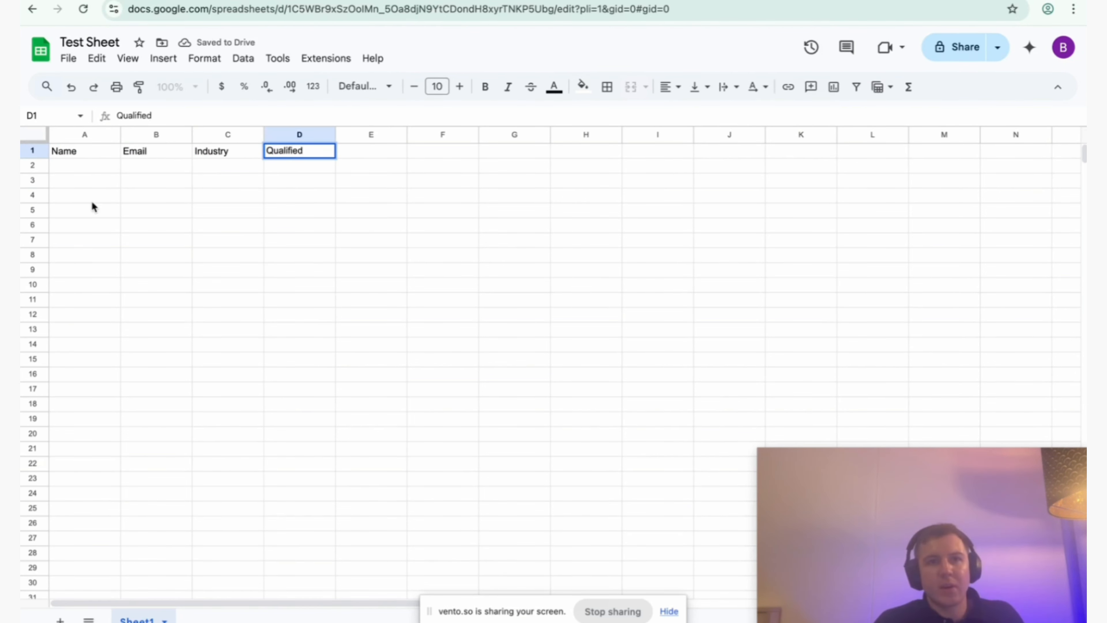
left_click(86, 244)
left_click(75, 155)
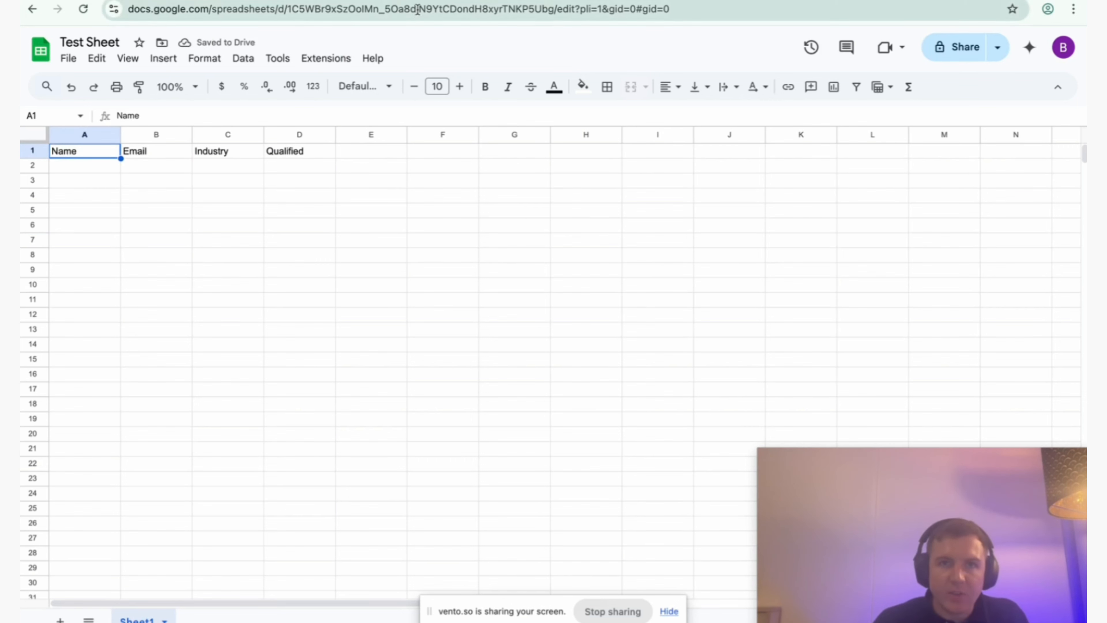
Back in the Make scenario, set the Google Sheets module's drive to My Drive, its spreadsheet to Test Sheet and its sheet to Sheet1.
key("ctrl+shift+Tab")
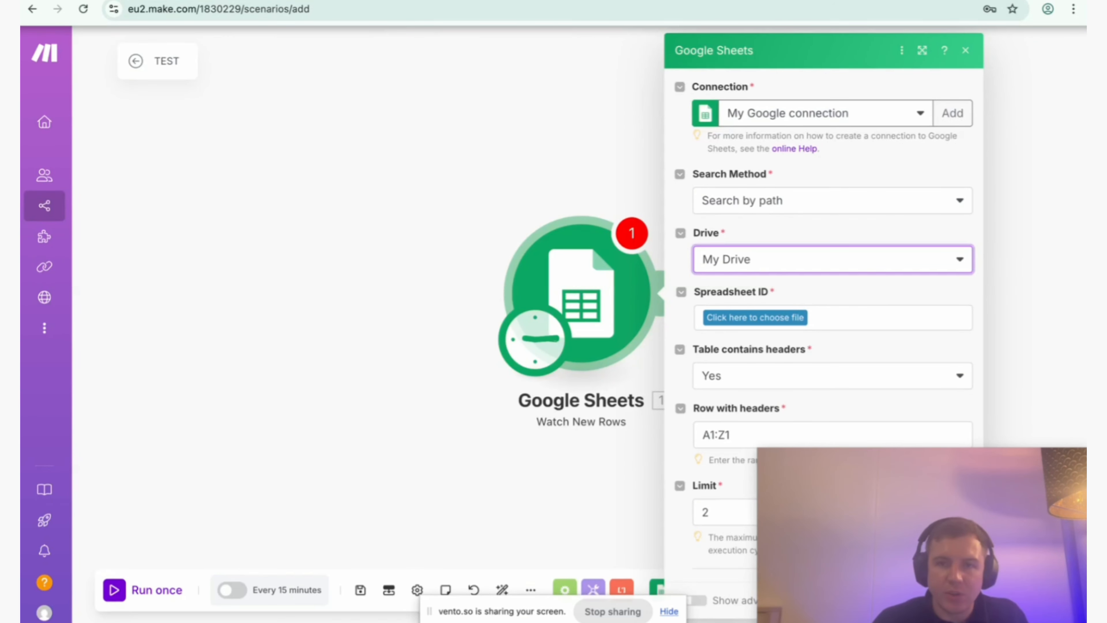
left_click(747, 257)
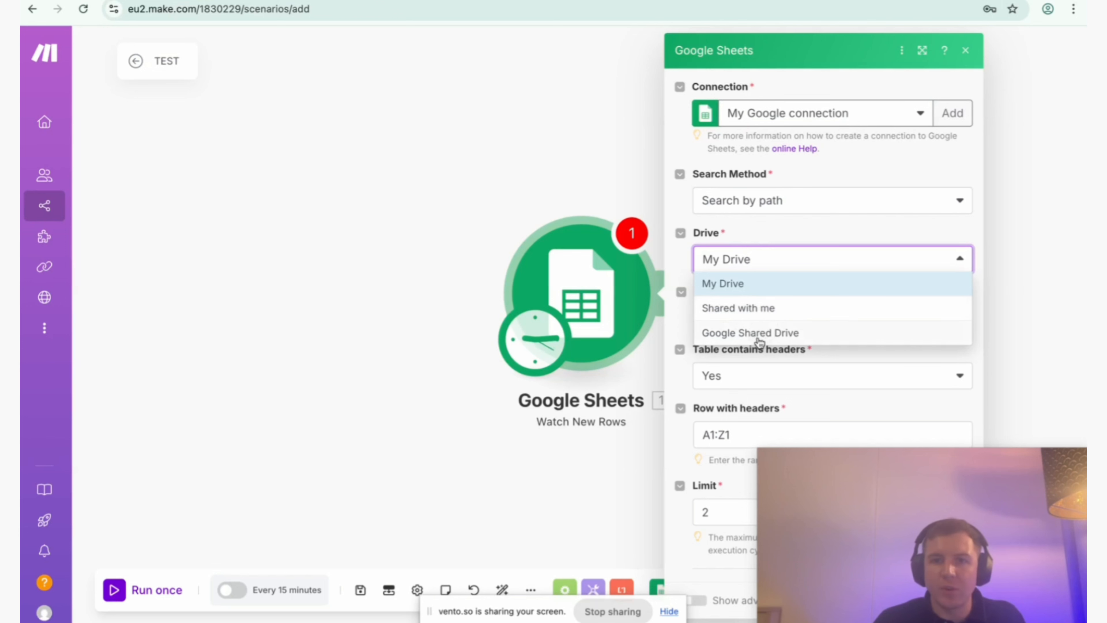
left_click(740, 288)
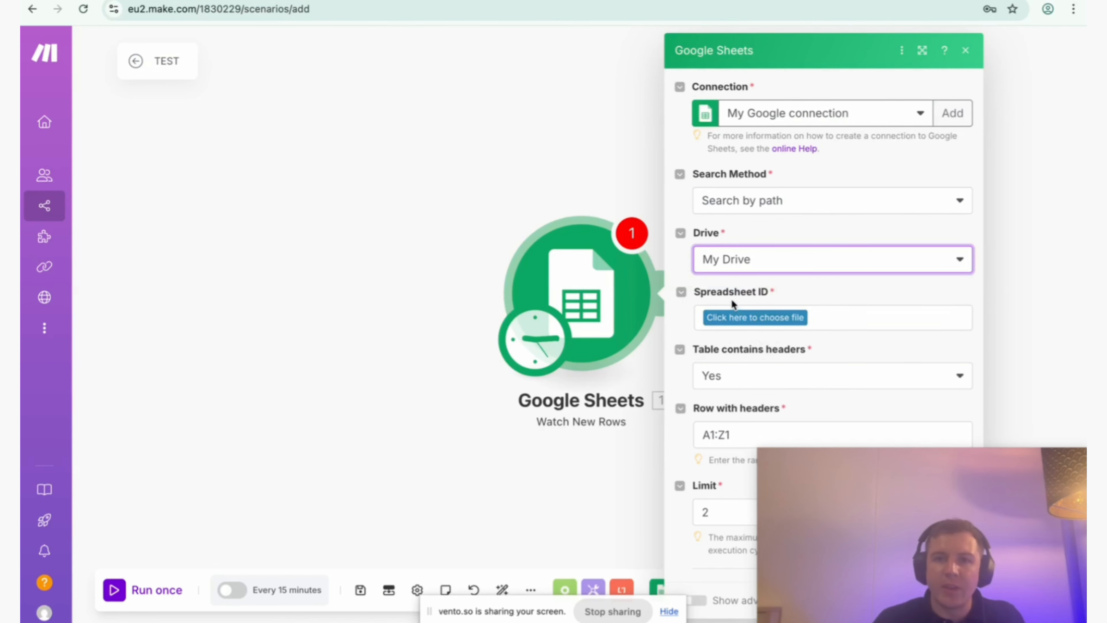
left_click(742, 319)
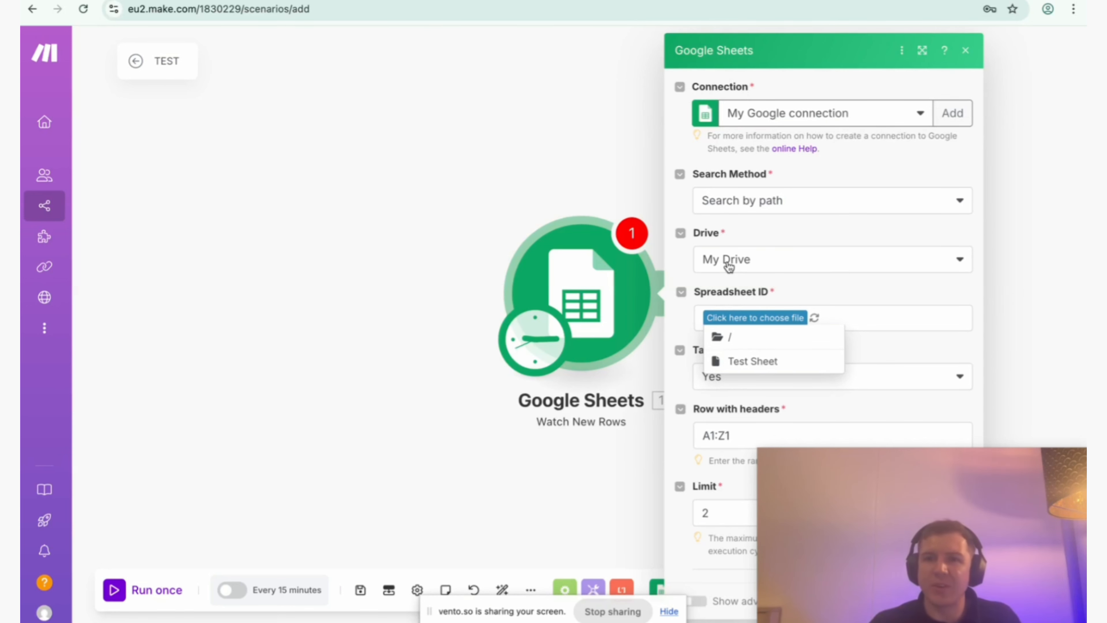
left_click(759, 361)
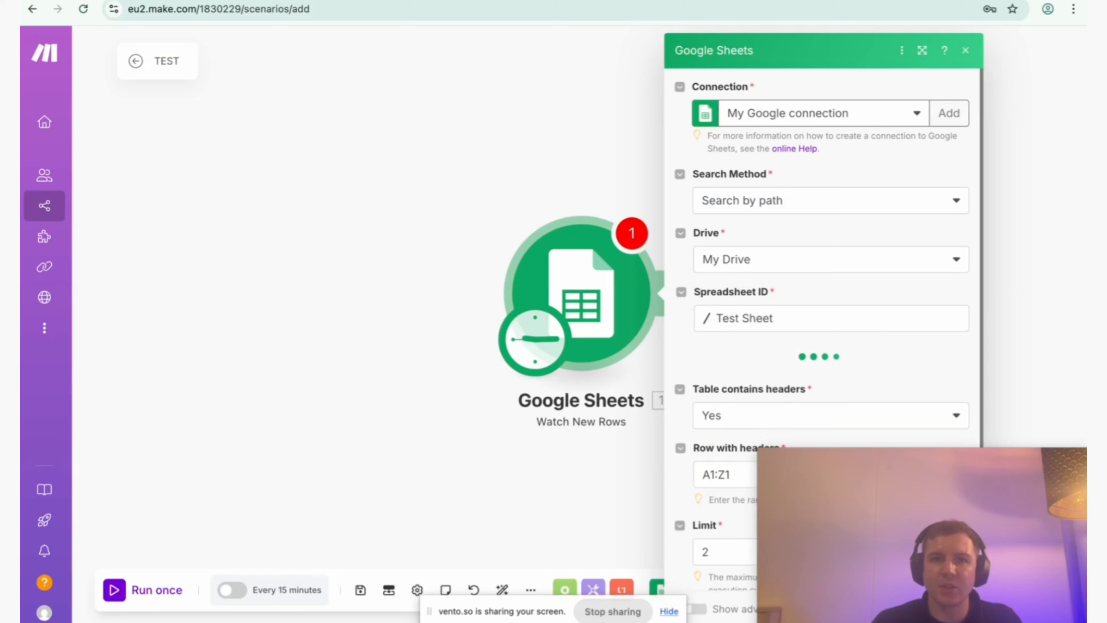
scroll(828, 324, "down", 1)
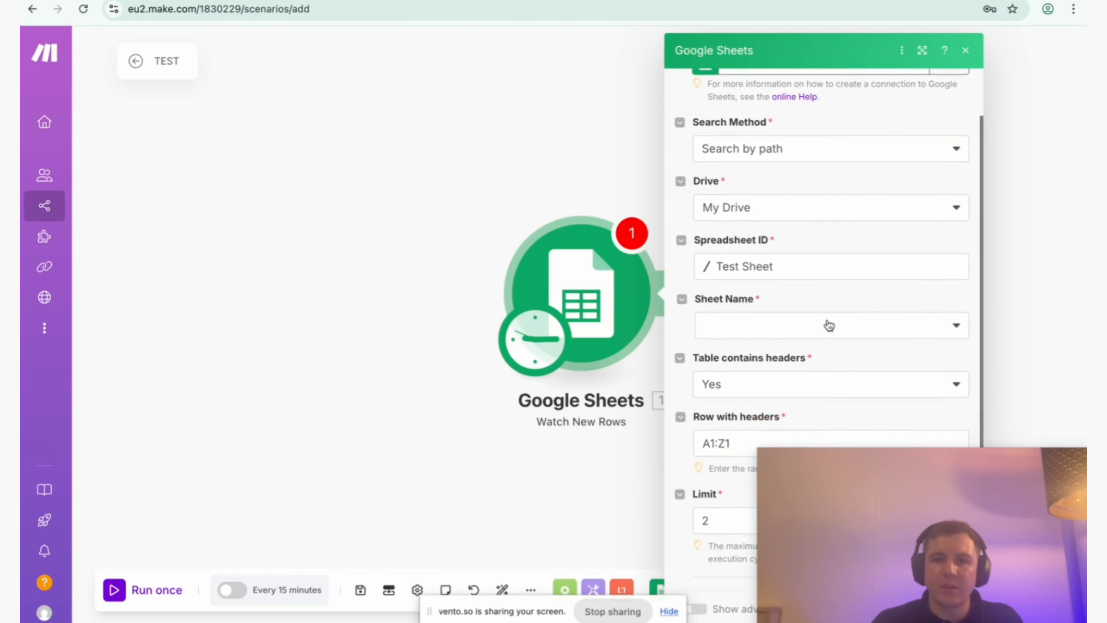
left_click(829, 328)
left_click(770, 351)
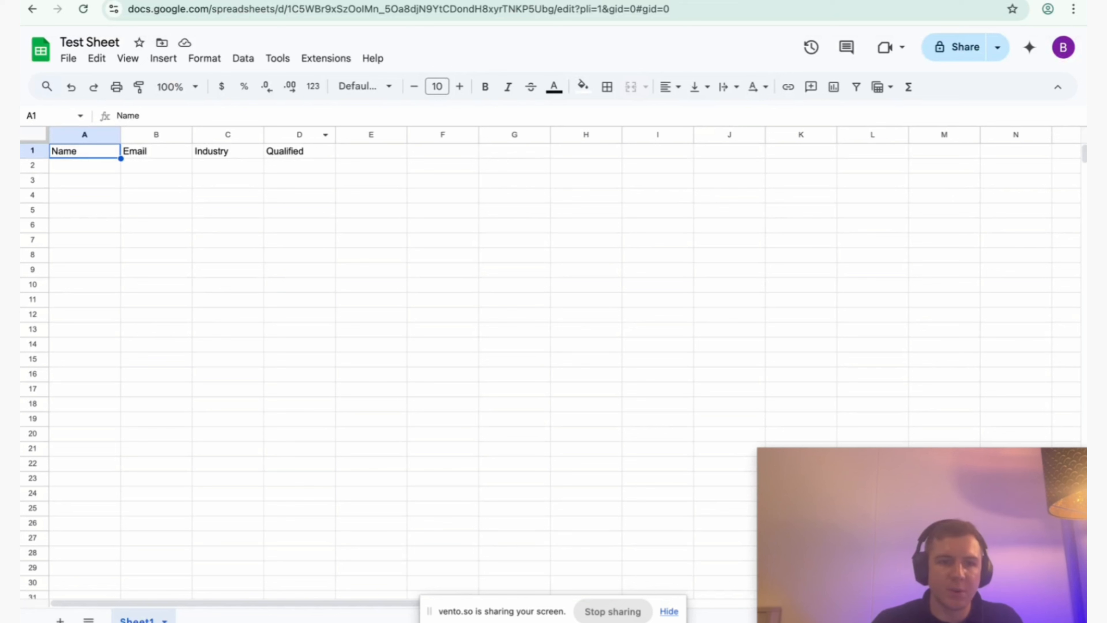
Switch to the Test Sheet spreadsheet in Google Sheets, add a second sheet and return to Sheet1.
left_click(60, 618)
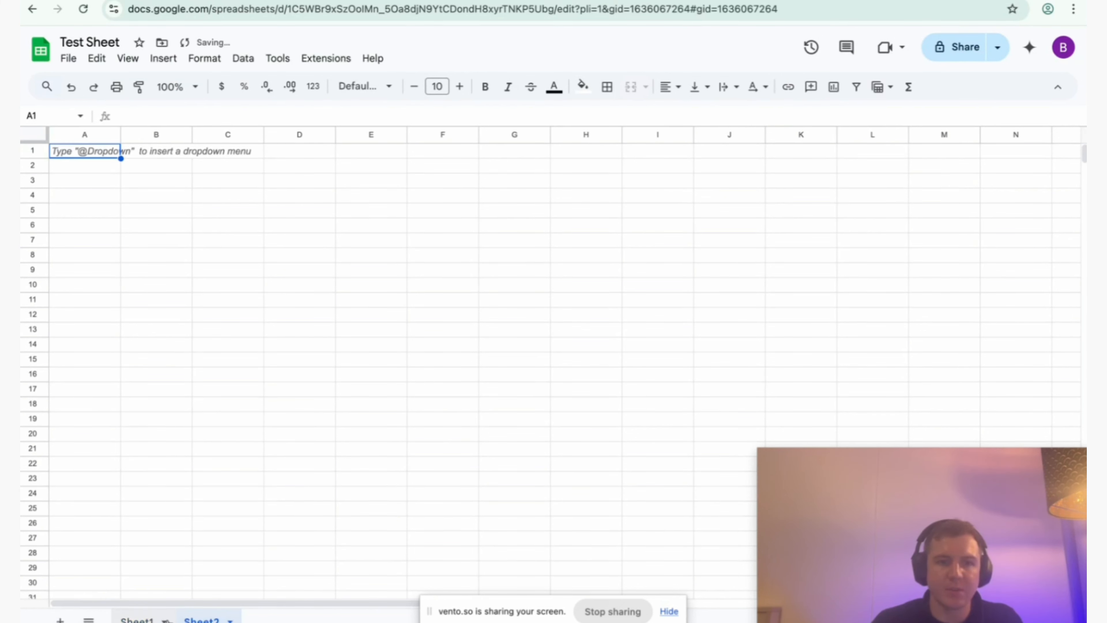
left_click(137, 618)
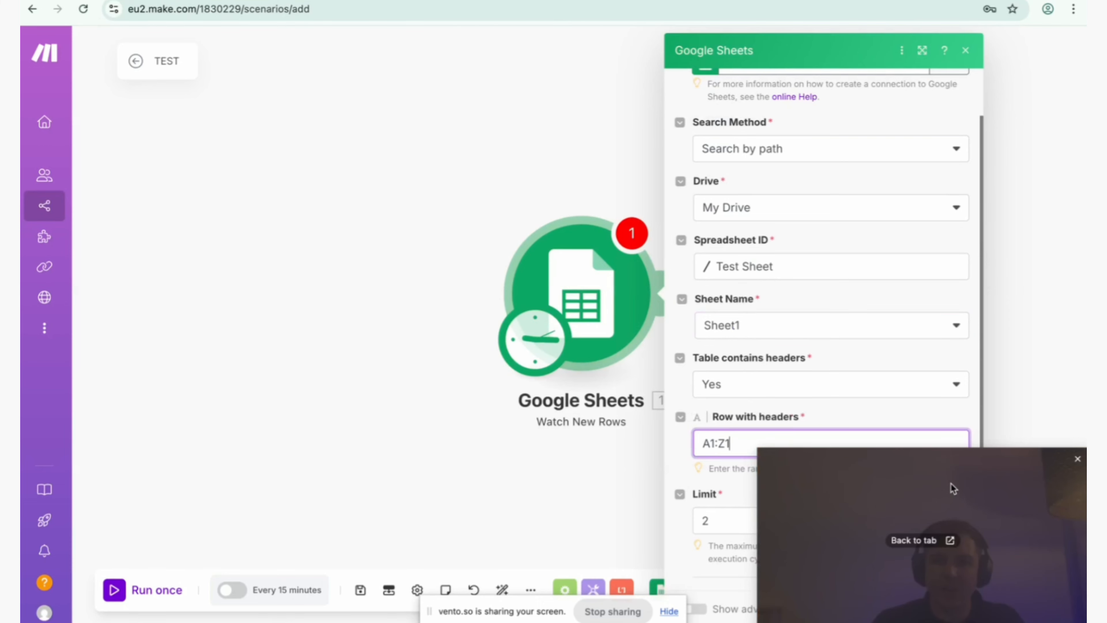
left_click_drag(951, 487, 882, 100)
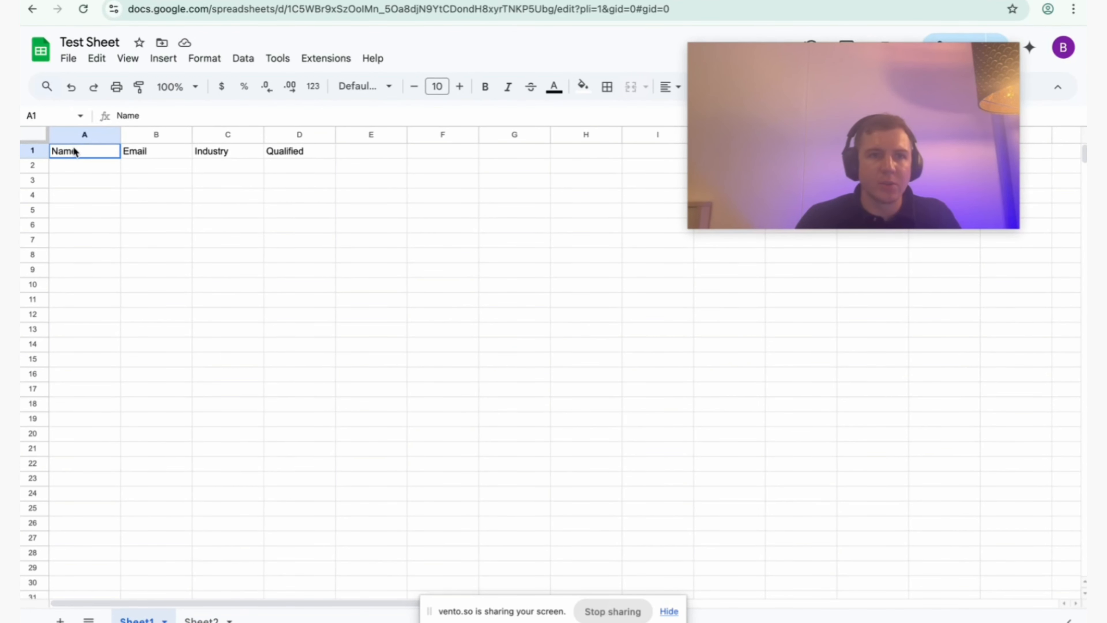
Check the header cells in Sheet1, and set the Make module's row with headers to A1:D1.
left_click_drag(76, 150, 324, 166)
left_click(319, 157)
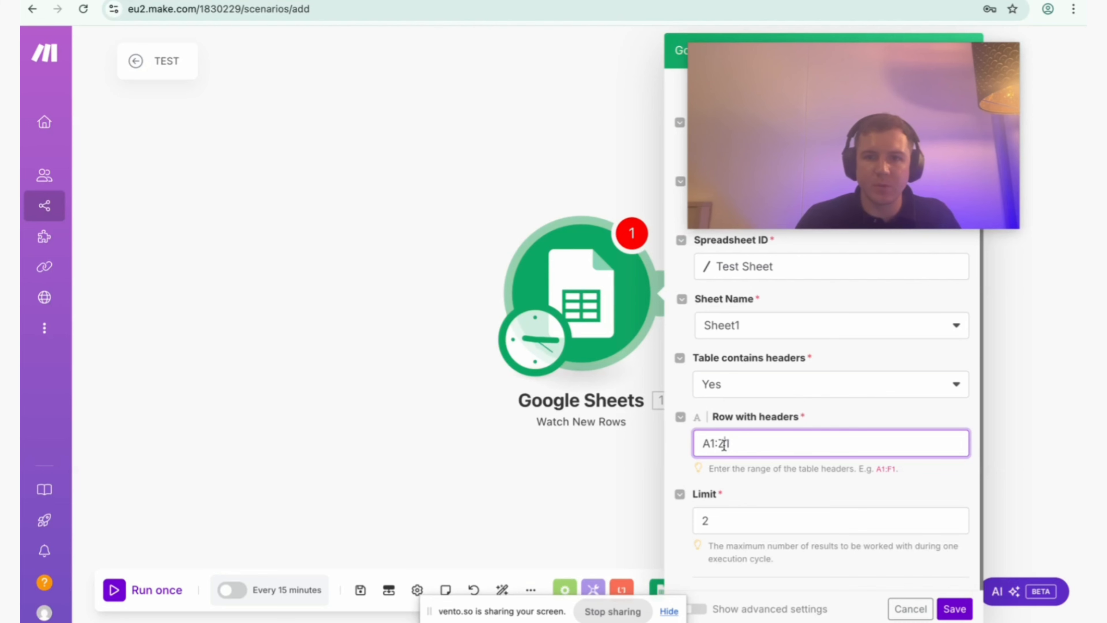
type("D")
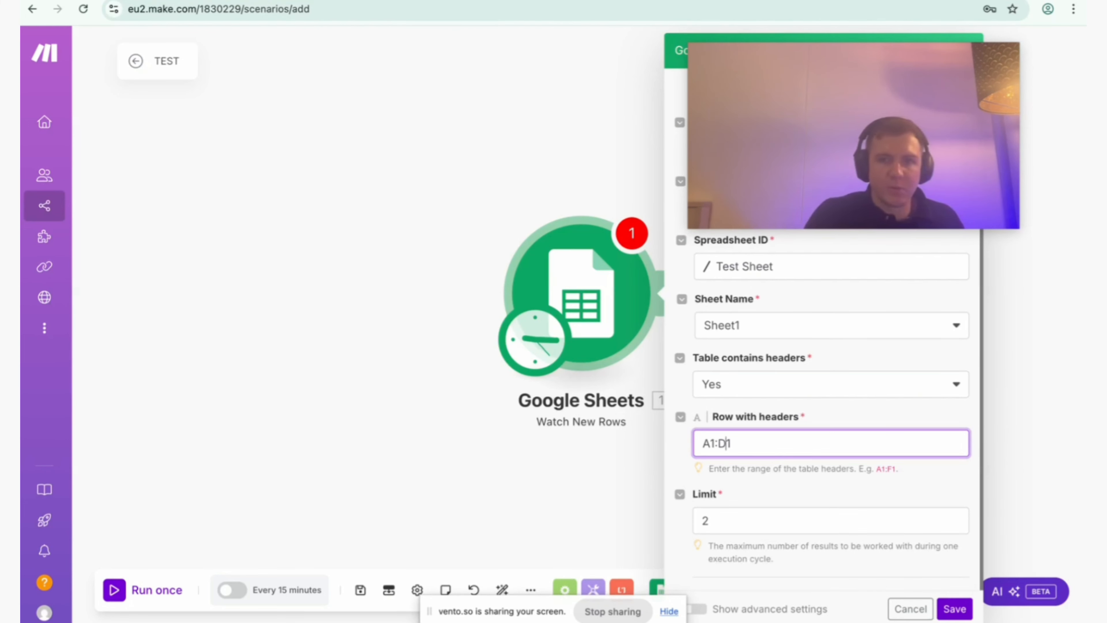
left_click(761, 478)
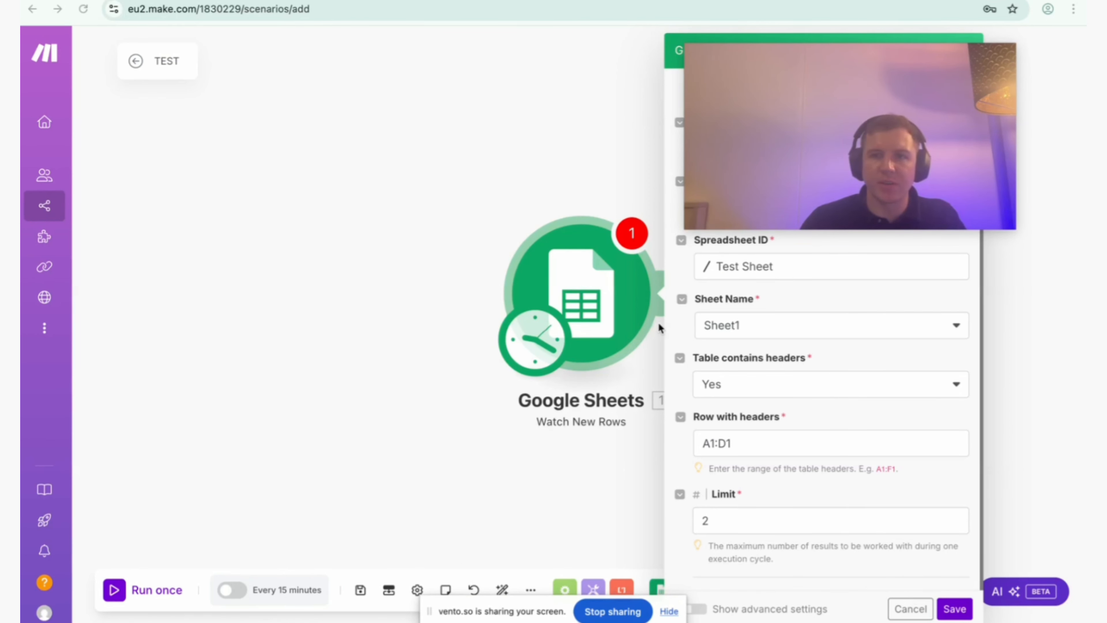
Close the Google Sheets module's settings without saving and delete the Watch New Rows module from the scenario.
left_click_drag(928, 108, 1002, 497)
left_click(965, 50)
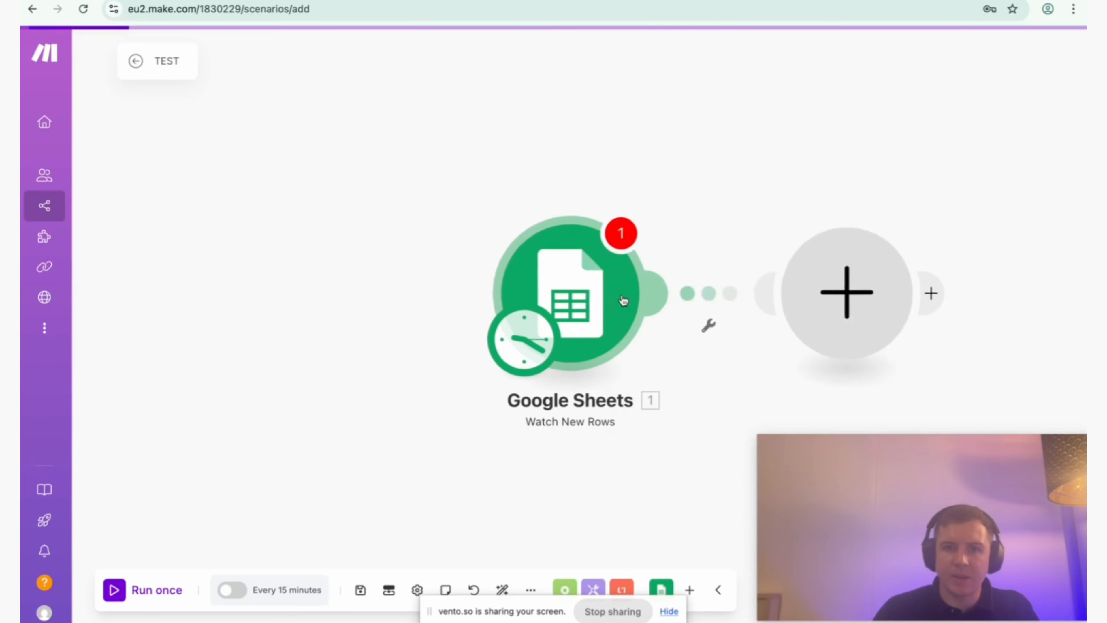
key("Escape")
right_click(563, 316)
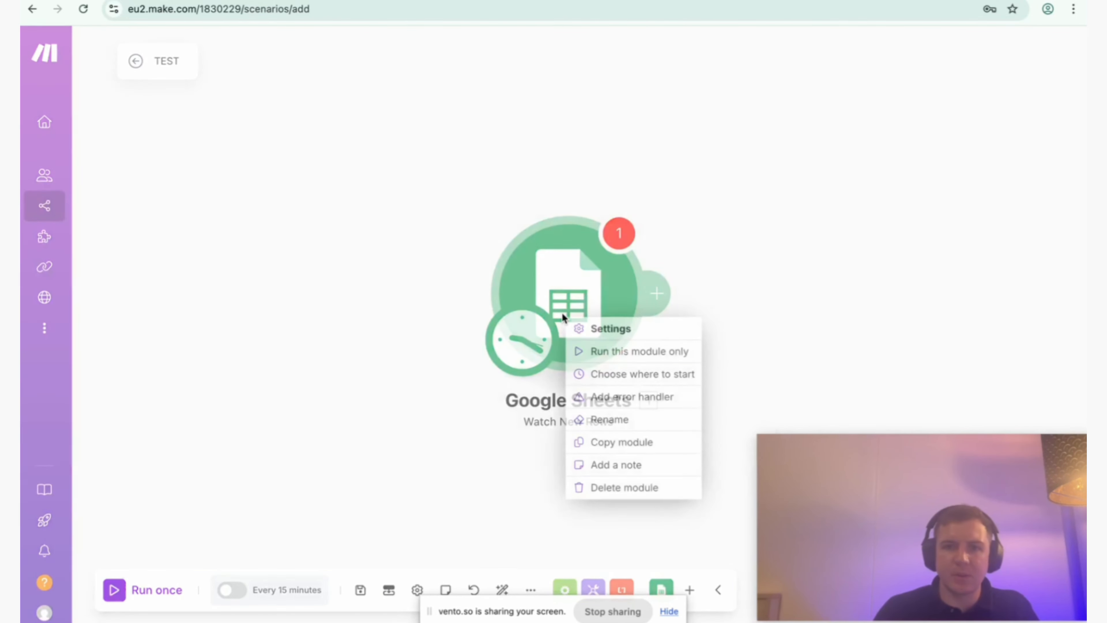
left_click(616, 487)
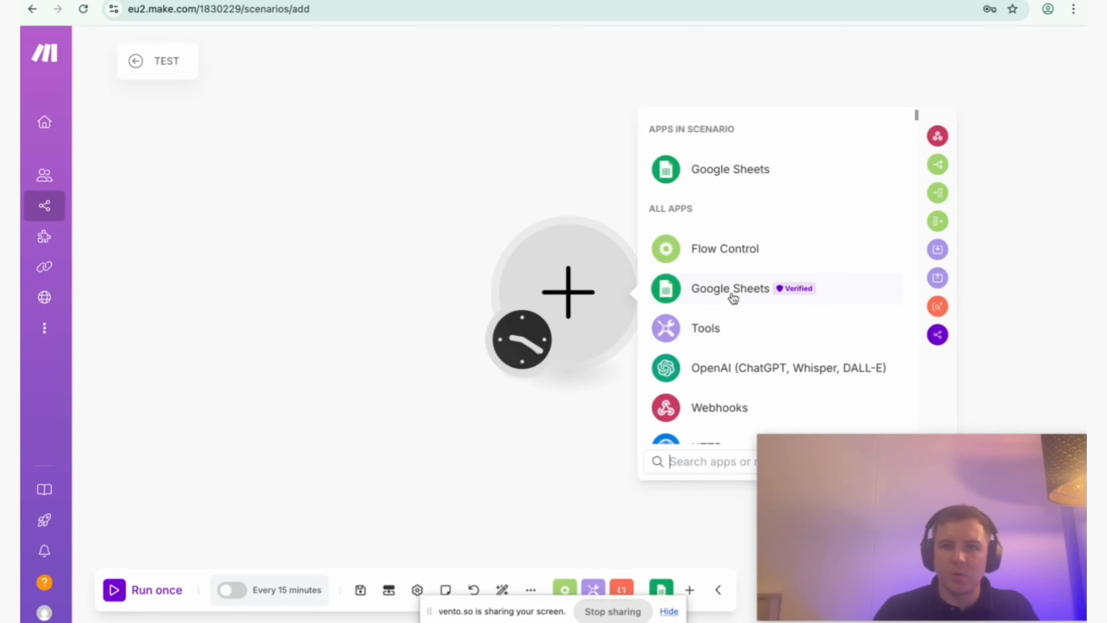
Look through the available Google Sheets modules for rows, cells and sheets, comparing the triggers with the actions.
left_click(730, 169)
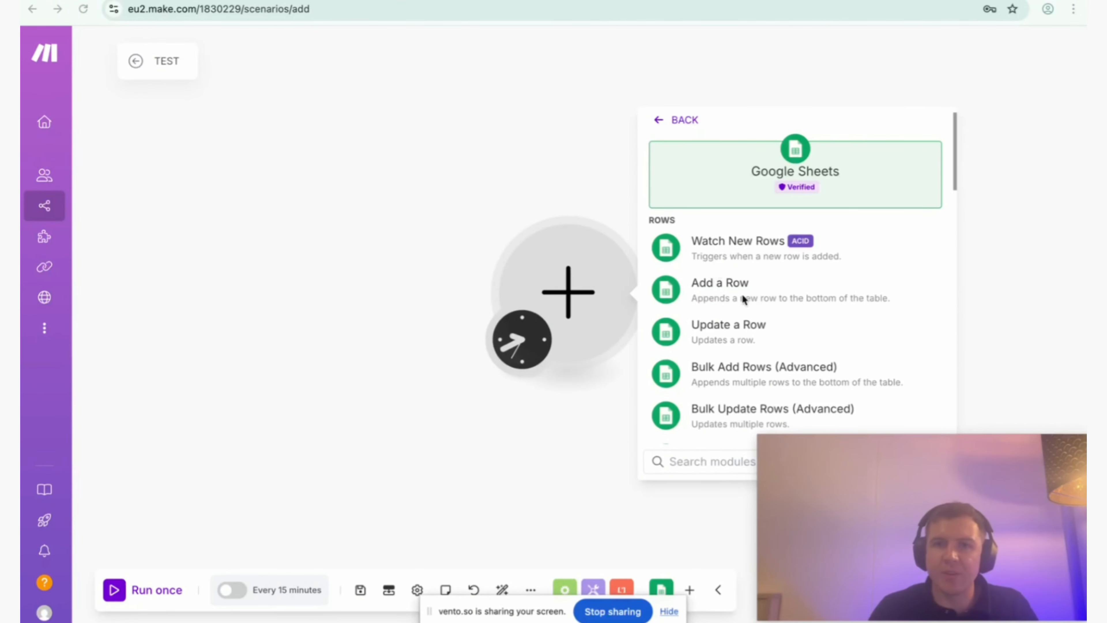
scroll(731, 329, "down", 10)
scroll(733, 328, "up", 10)
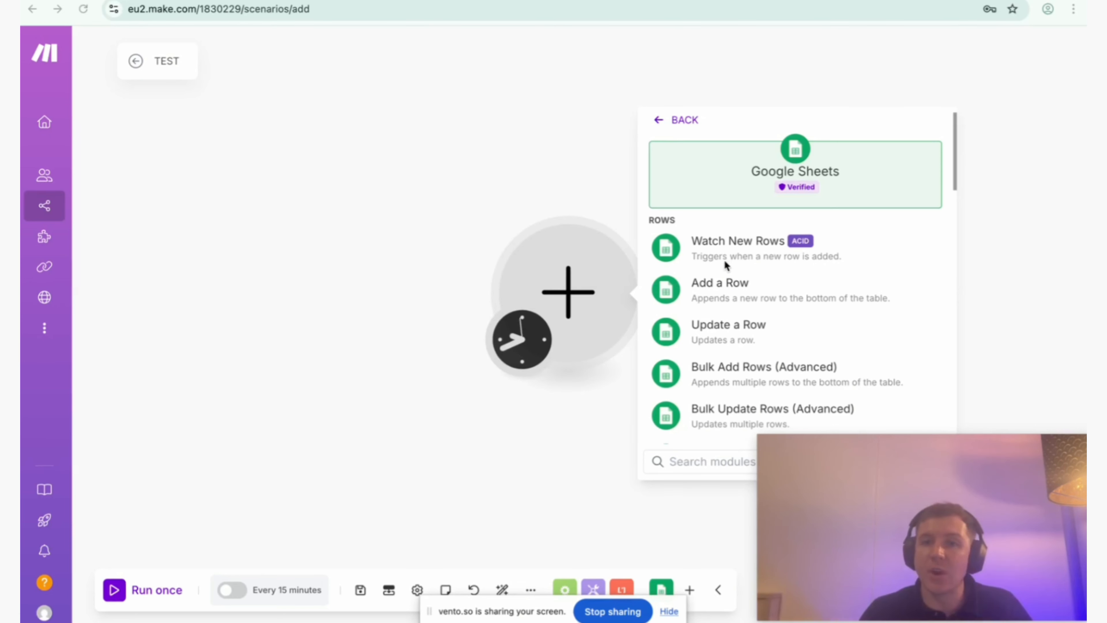
scroll(737, 276, "down", 5)
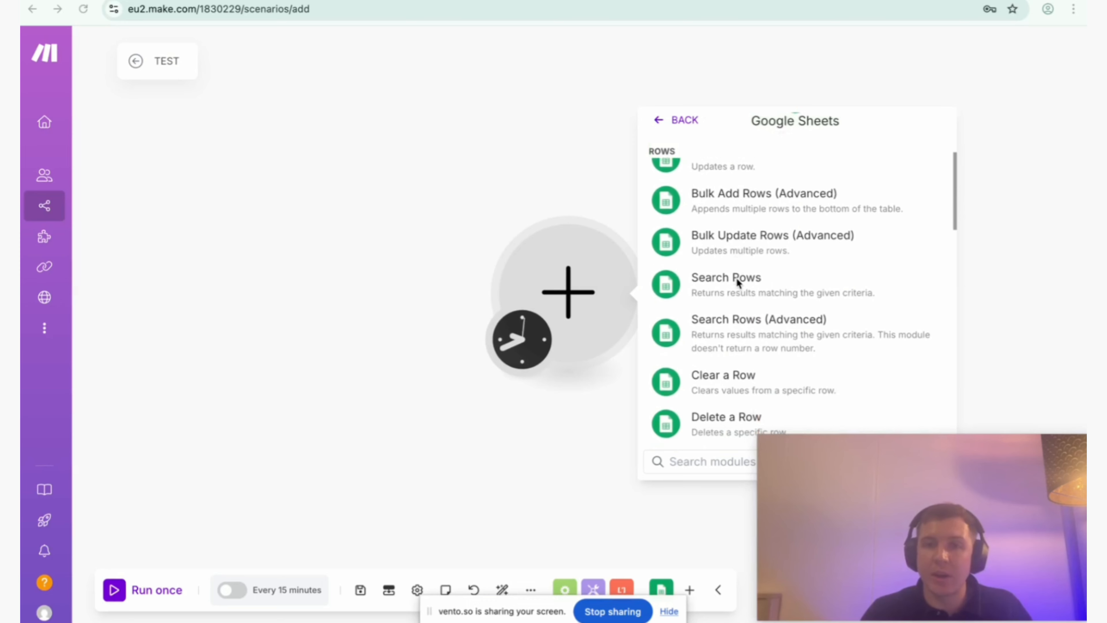
scroll(737, 281, "up", 5)
scroll(737, 283, "down", 4)
scroll(743, 243, "up", 1)
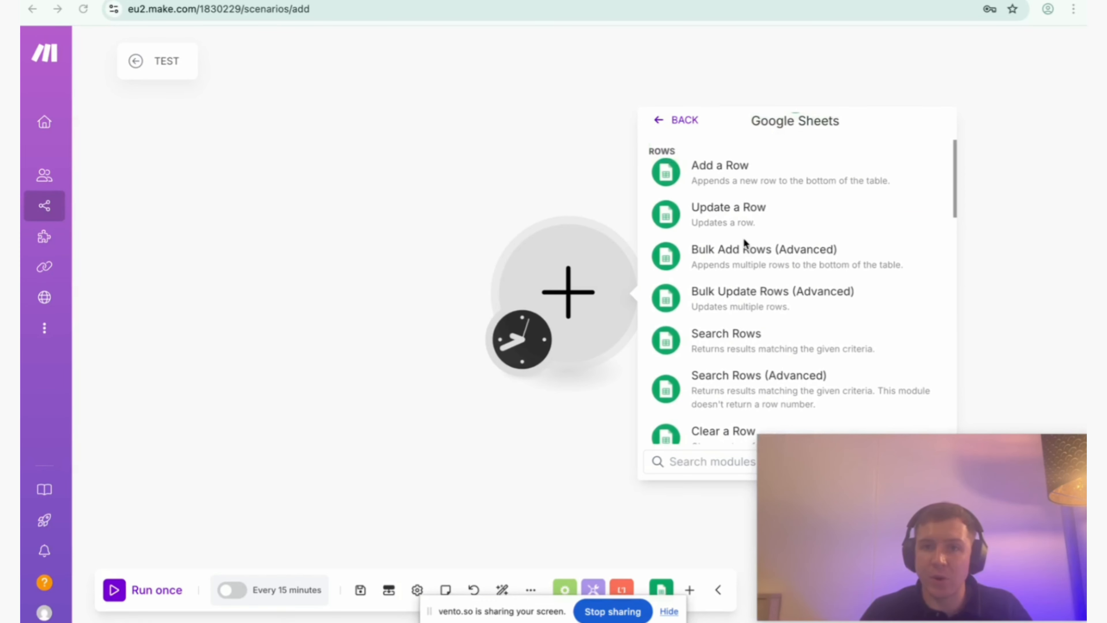
scroll(743, 237, "up", 1)
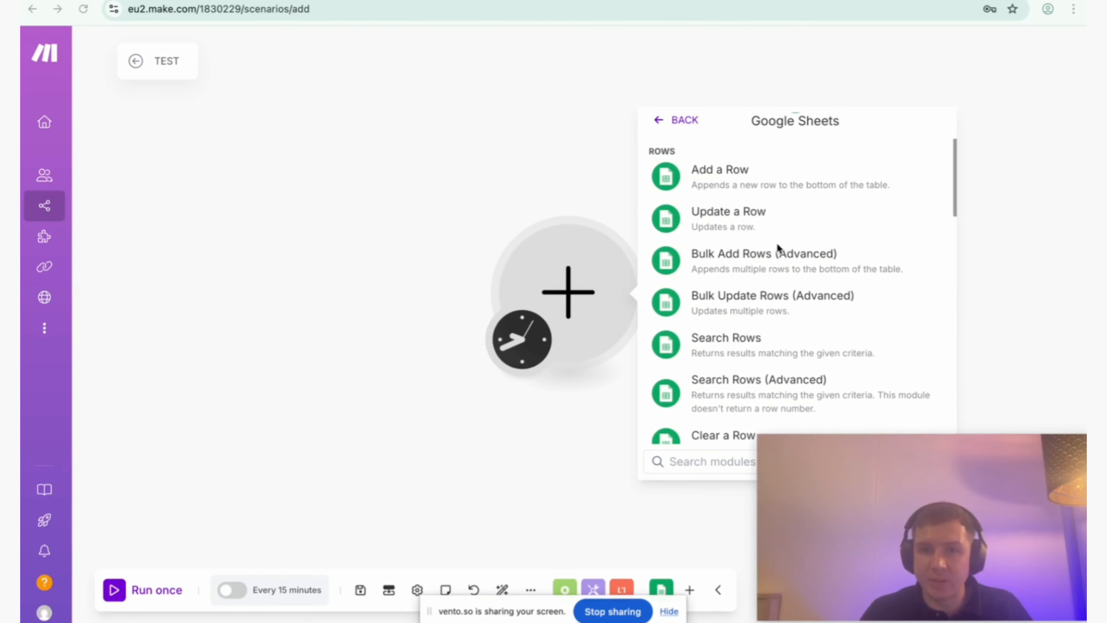
scroll(737, 266, "down", 3)
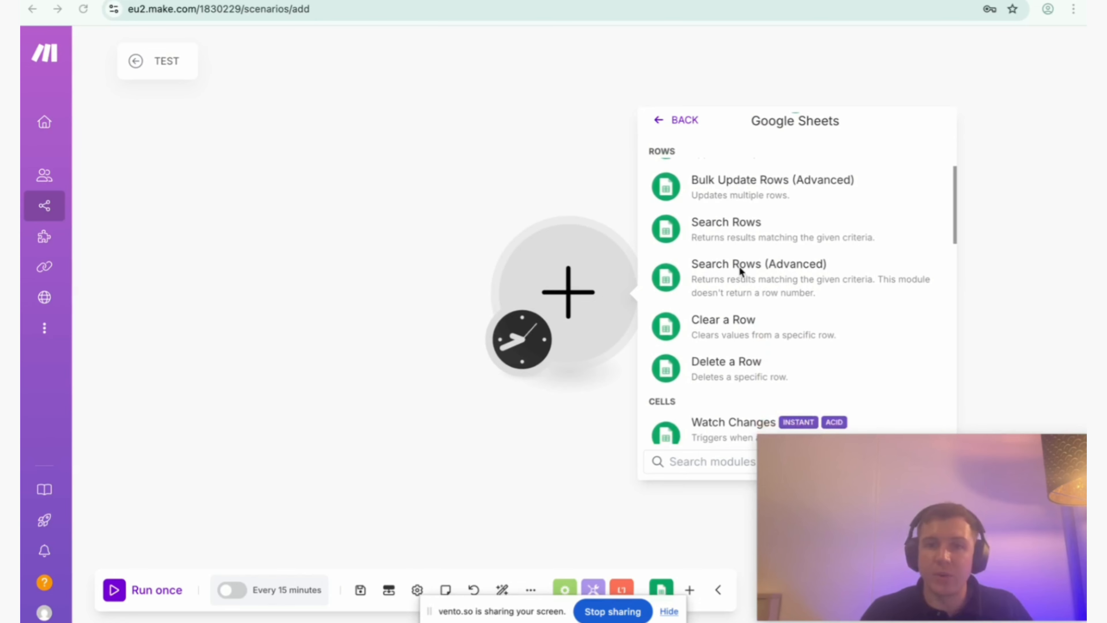
scroll(743, 270, "up", 6)
scroll(737, 283, "down", 10)
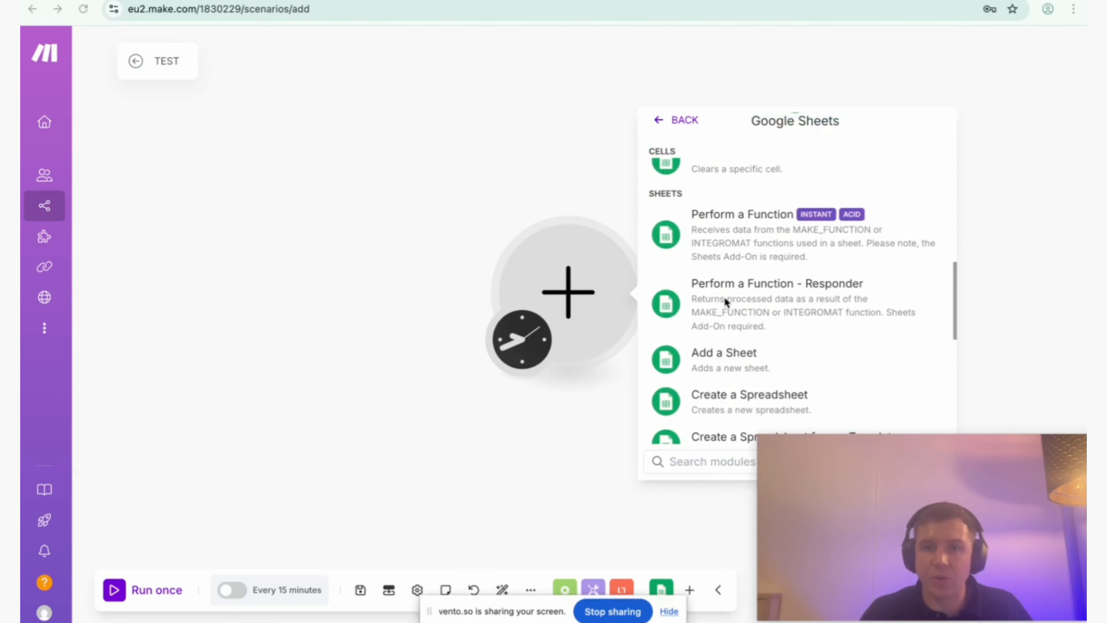
scroll(719, 295, "up", 1)
scroll(740, 253, "up", 5)
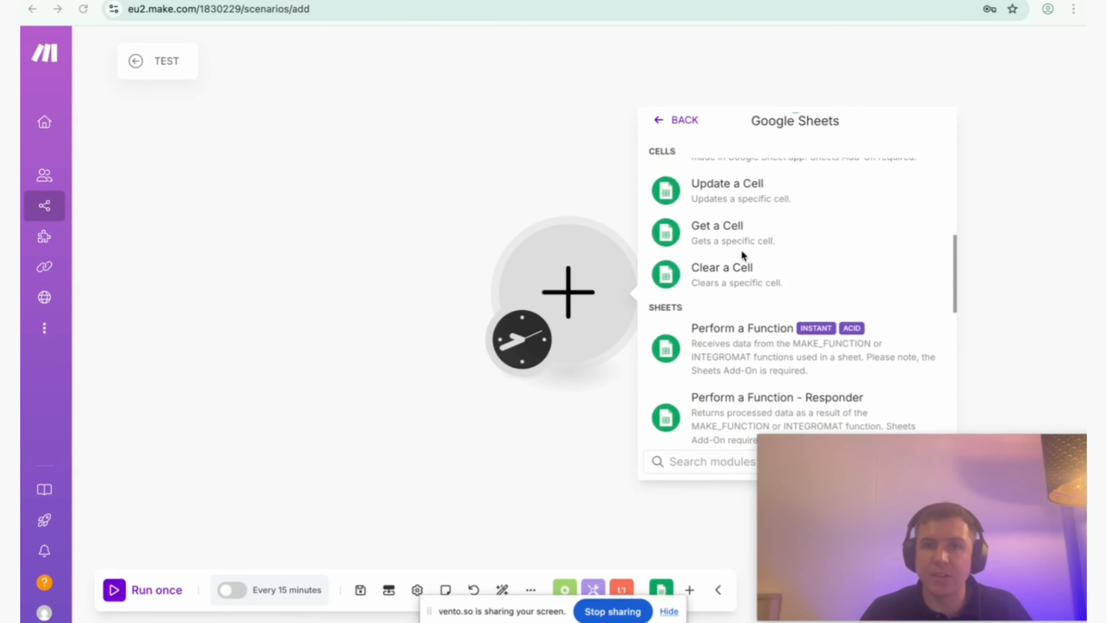
scroll(741, 254, "down", 3)
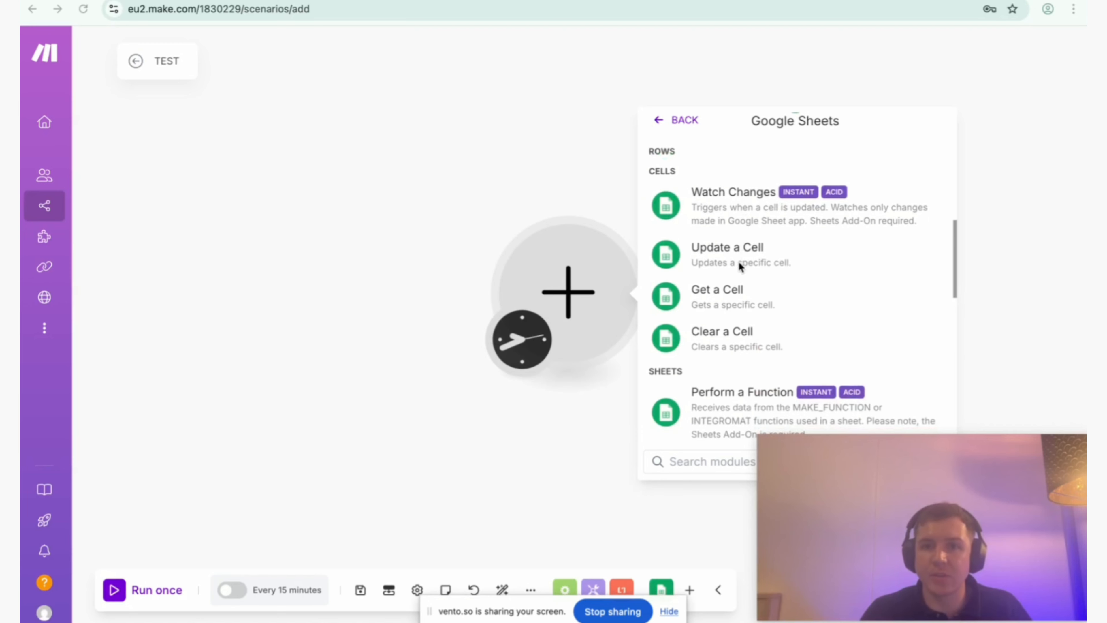
Switch to the Test Sheet spreadsheet in Google Sheets and enter yes in cell D2 under the Qualified header.
left_click(371, 1)
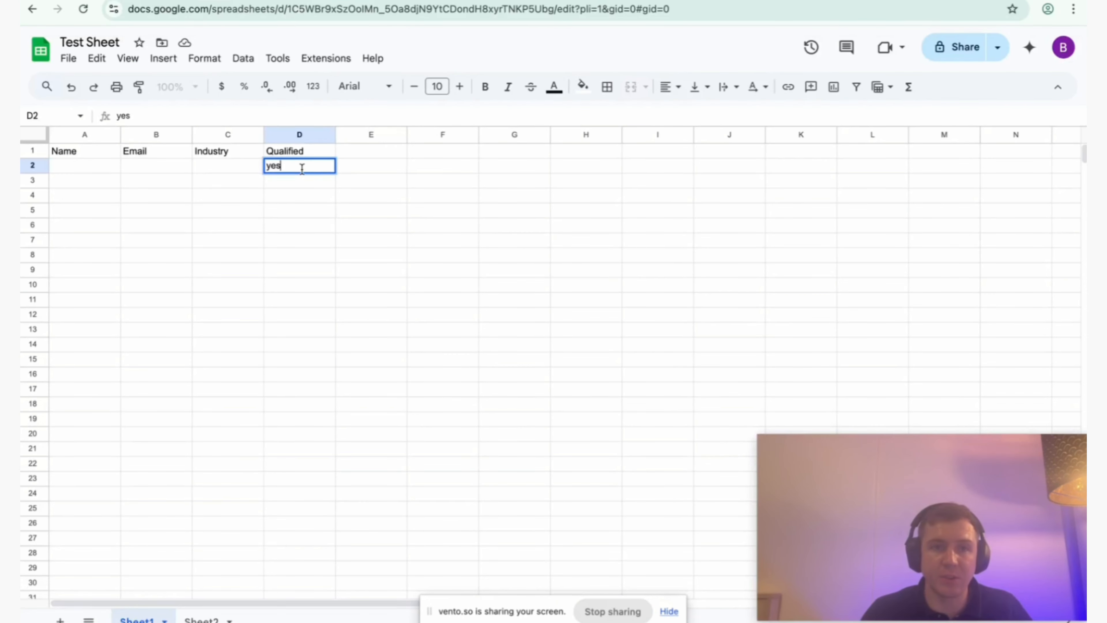
left_click_drag(302, 169, 263, 169)
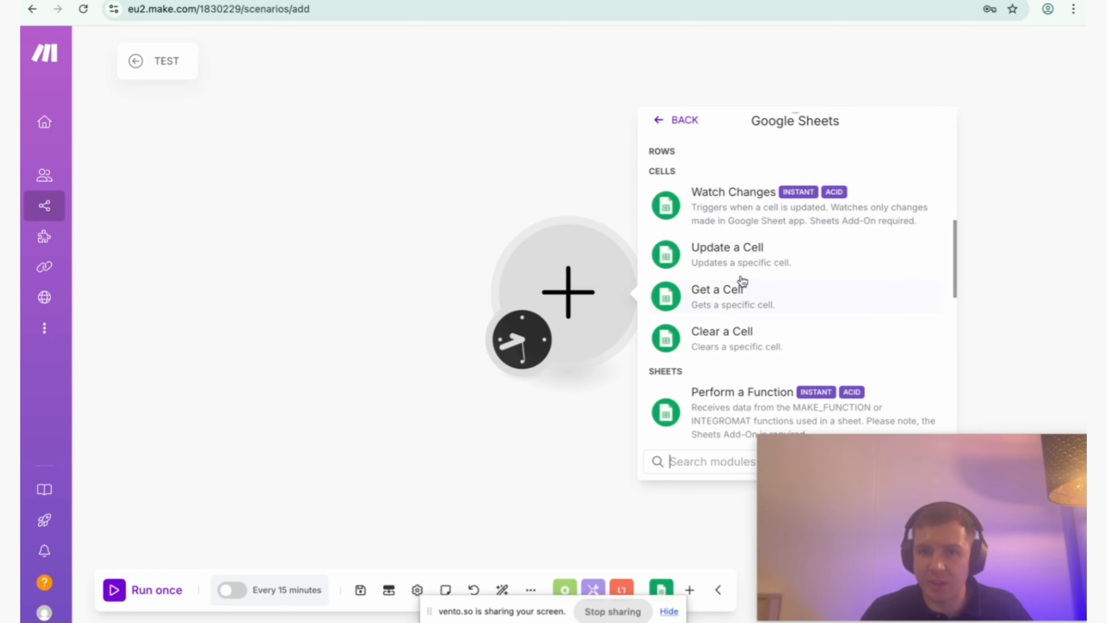
Look through the Google Sheets row, cell and sheet modules, and check the Qualified column in the Test Sheet spreadsheet.
scroll(741, 241, "down", 1)
scroll(742, 241, "down", 3)
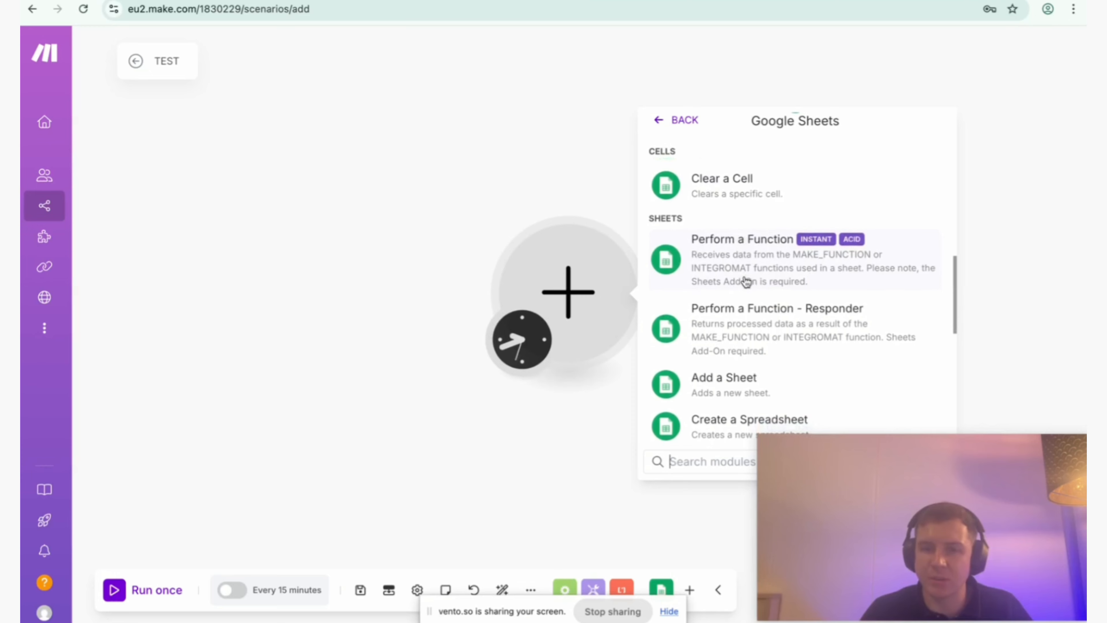
scroll(743, 280, "up", 12)
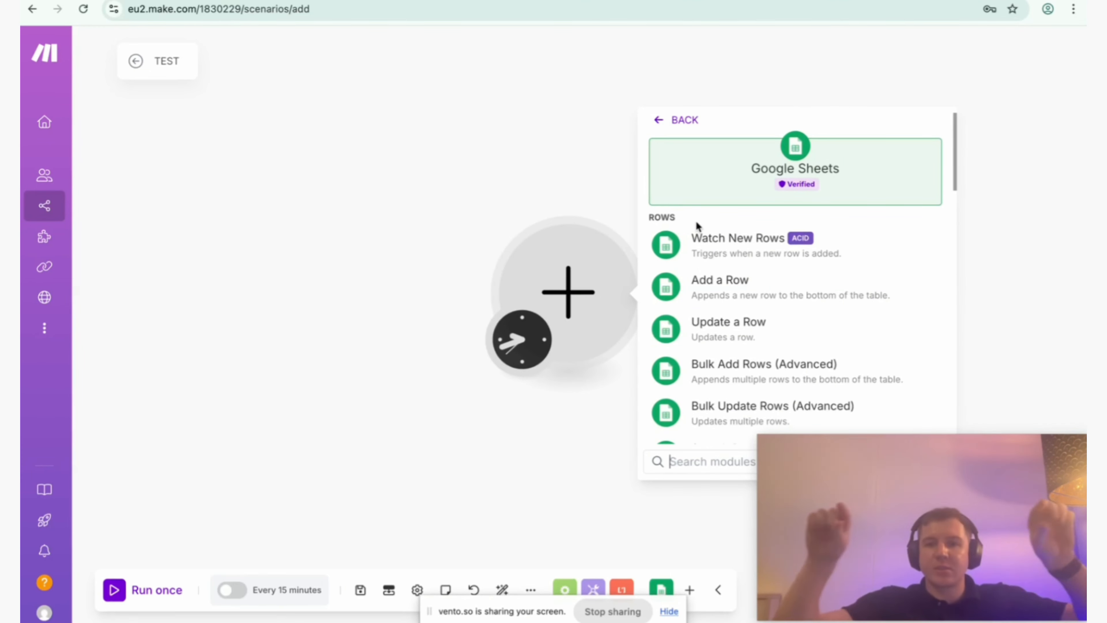
scroll(695, 220, "down", 10)
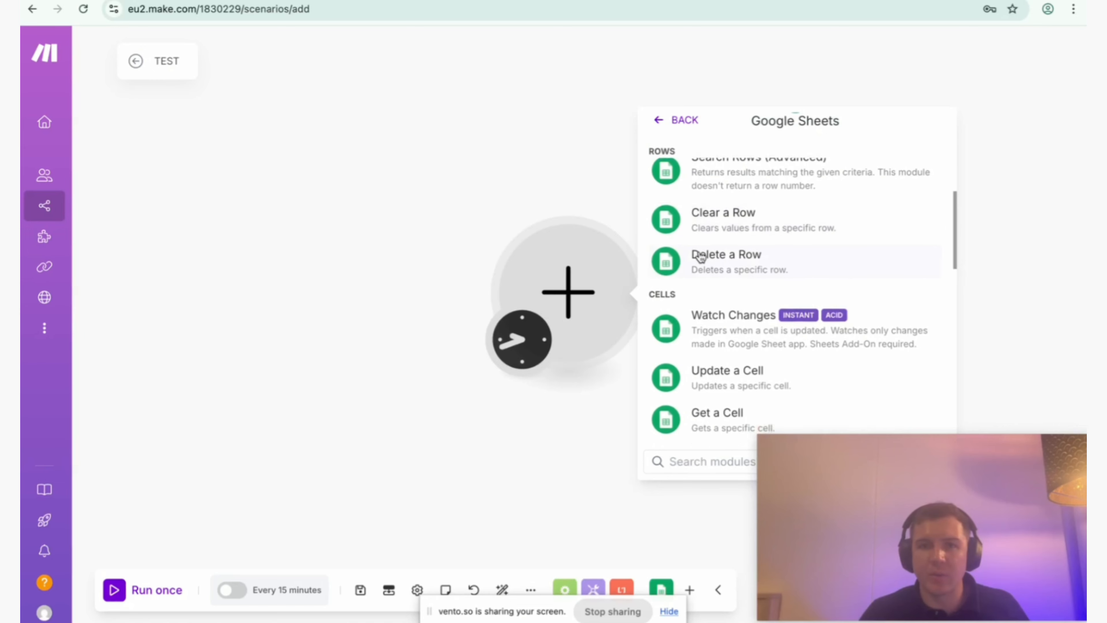
scroll(700, 253, "down", 5)
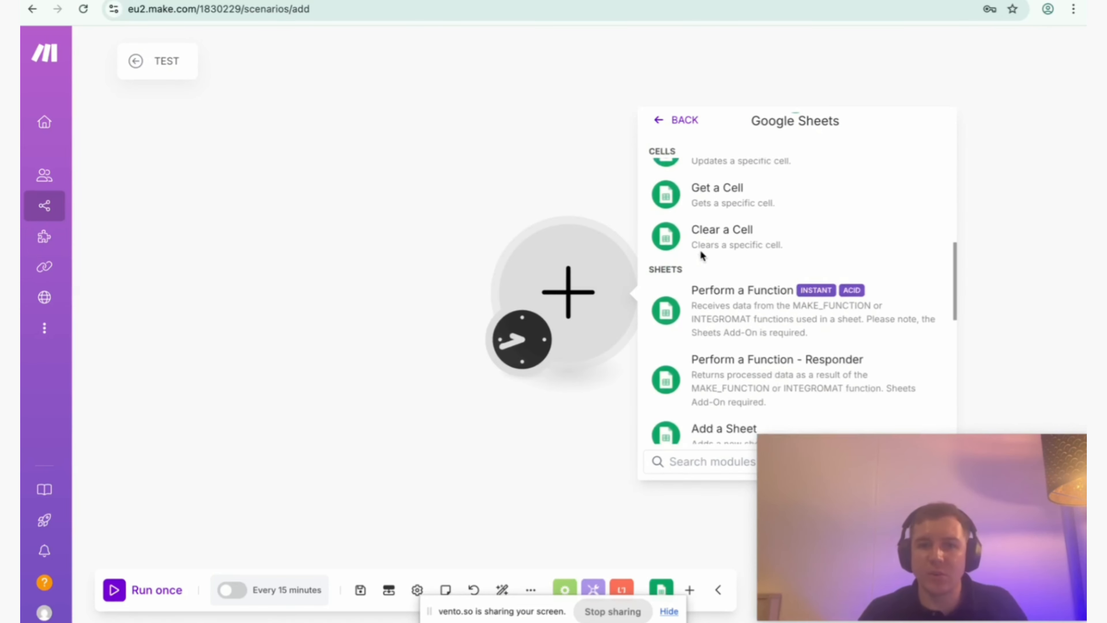
scroll(705, 306, "down", 1)
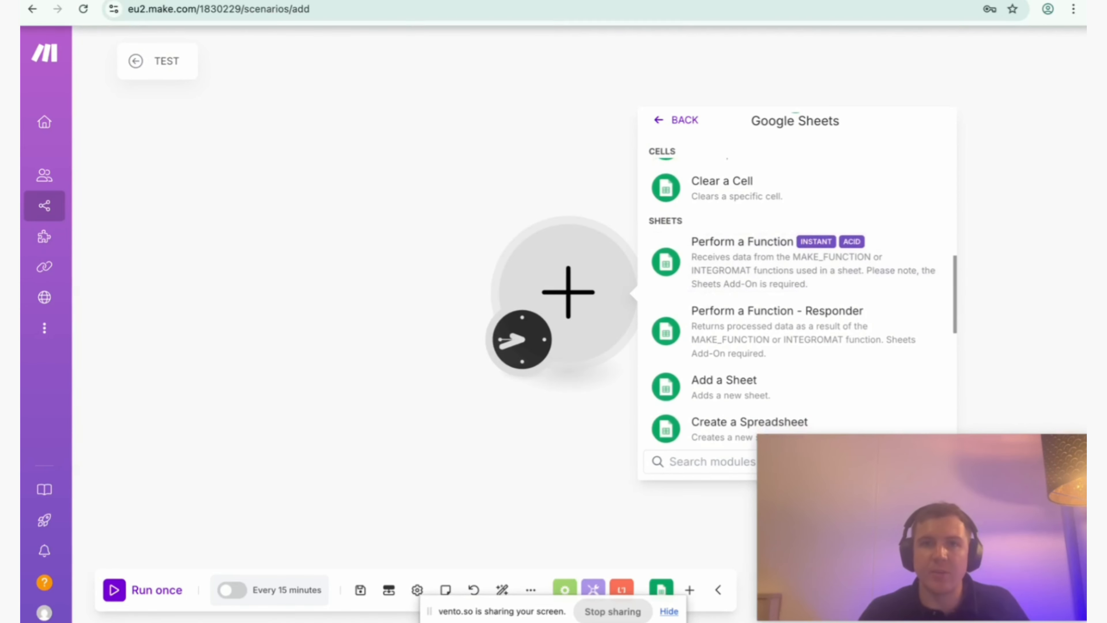
left_click(279, 1)
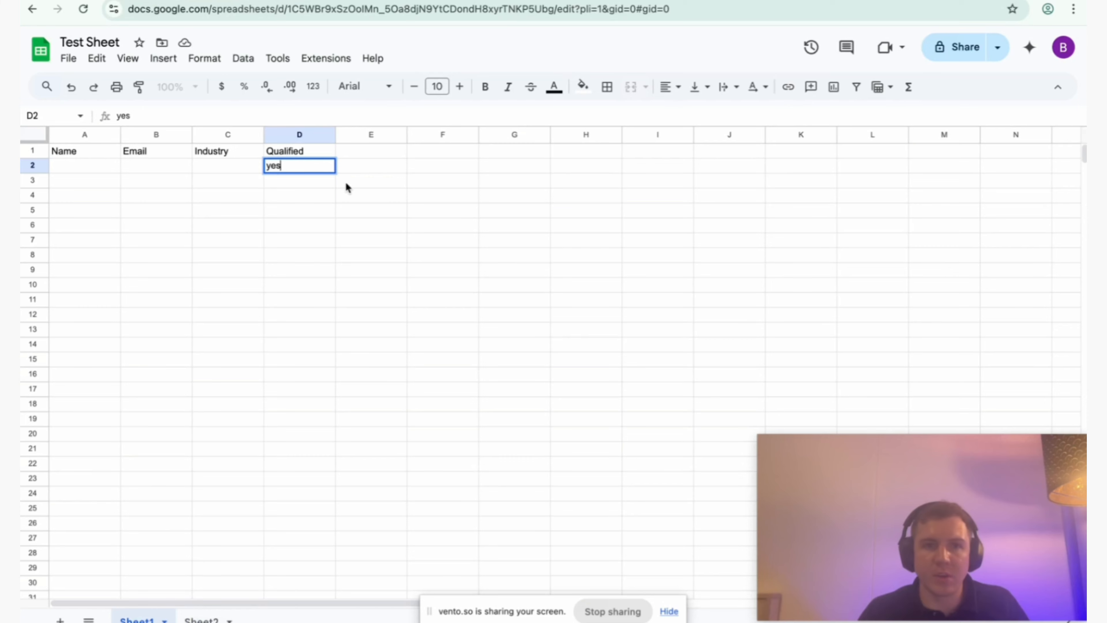
left_click(174, 1)
scroll(720, 330, "down", 6)
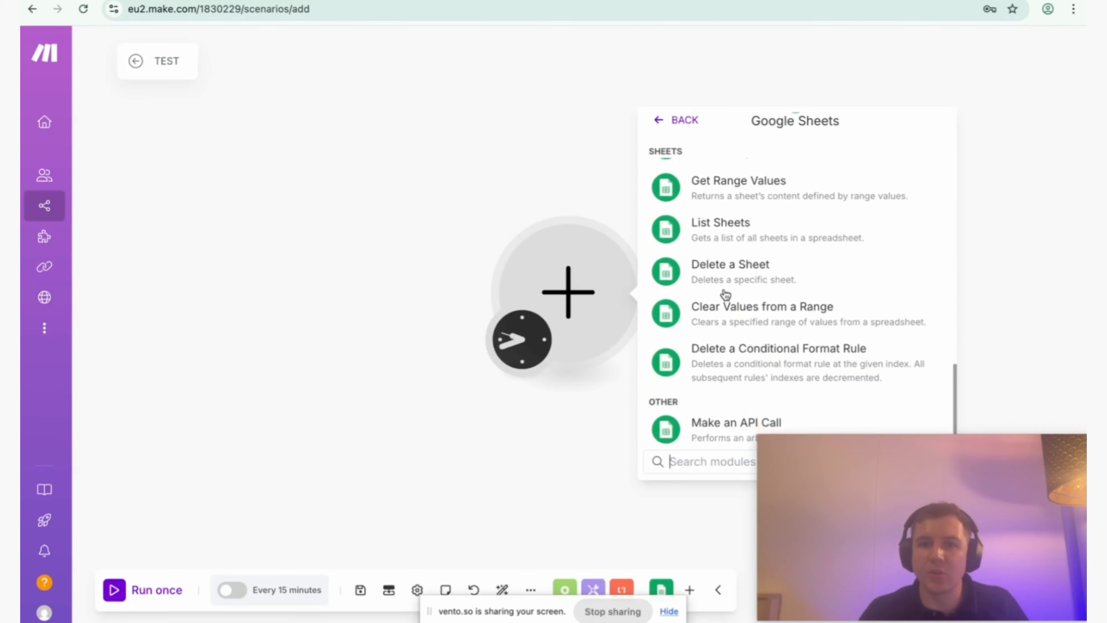
scroll(728, 305, "up", 6)
scroll(733, 391, "up", 5)
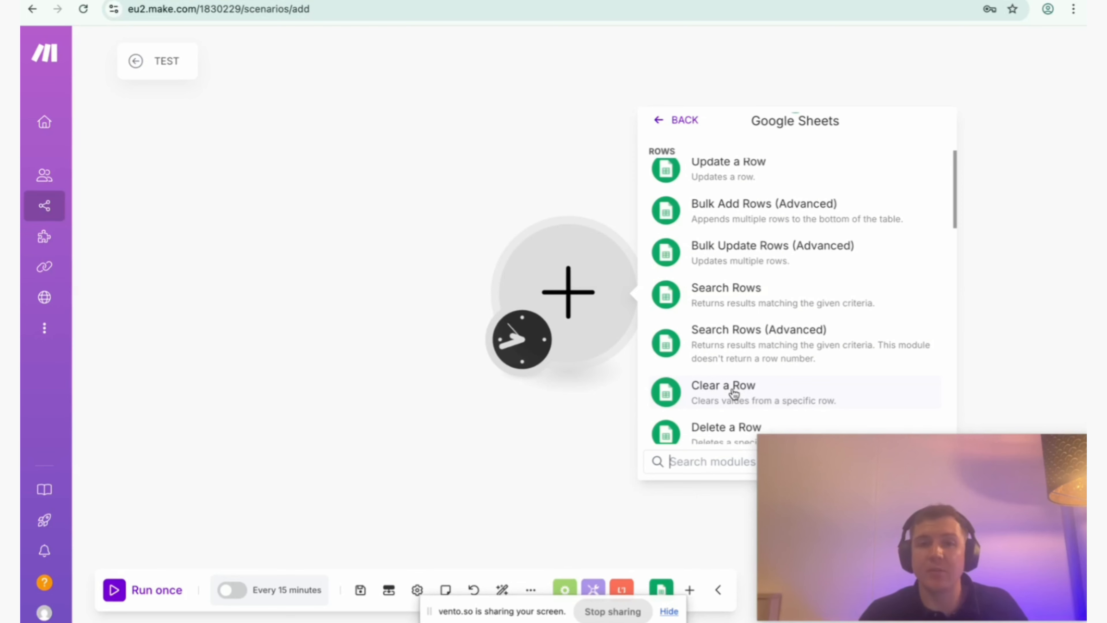
Set the scenario's schedule to run on demand and save the schedule setting.
left_click(509, 344)
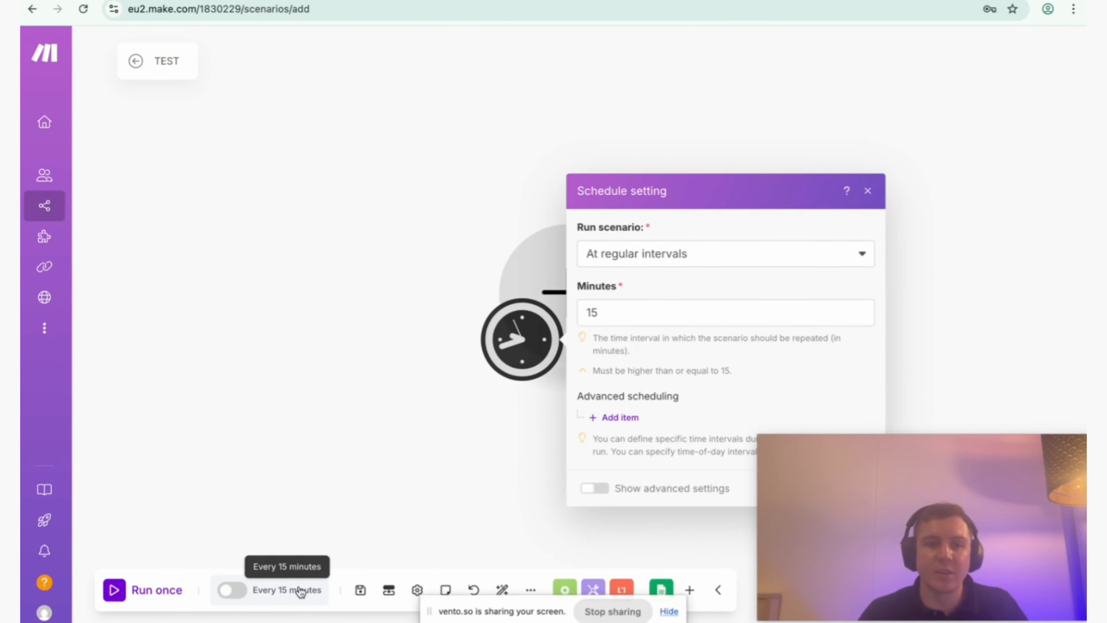
left_click(768, 253)
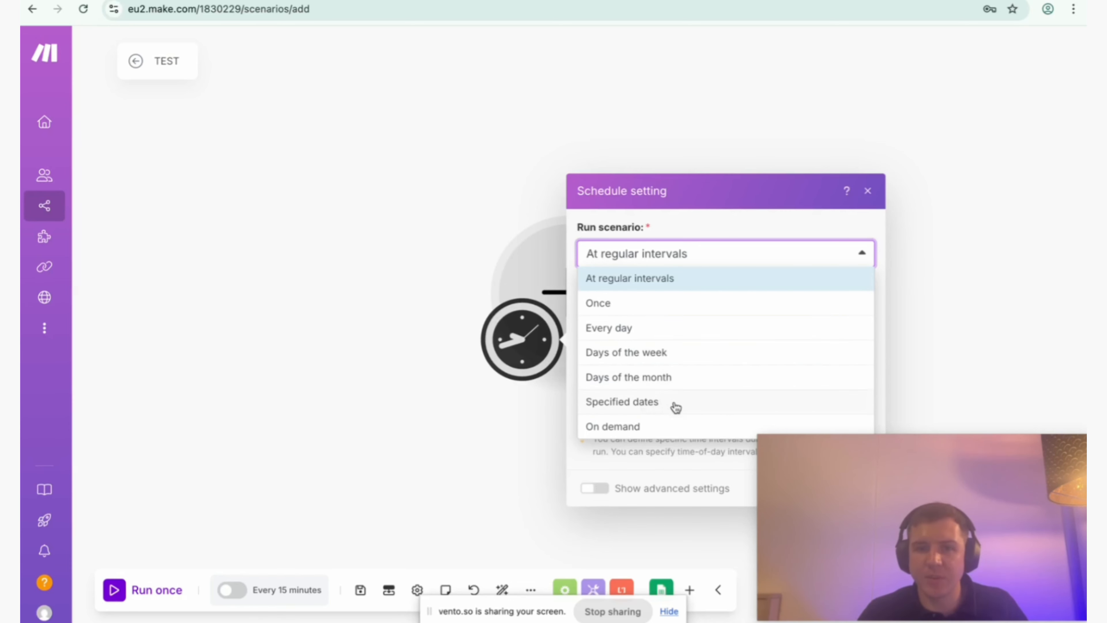
left_click(644, 428)
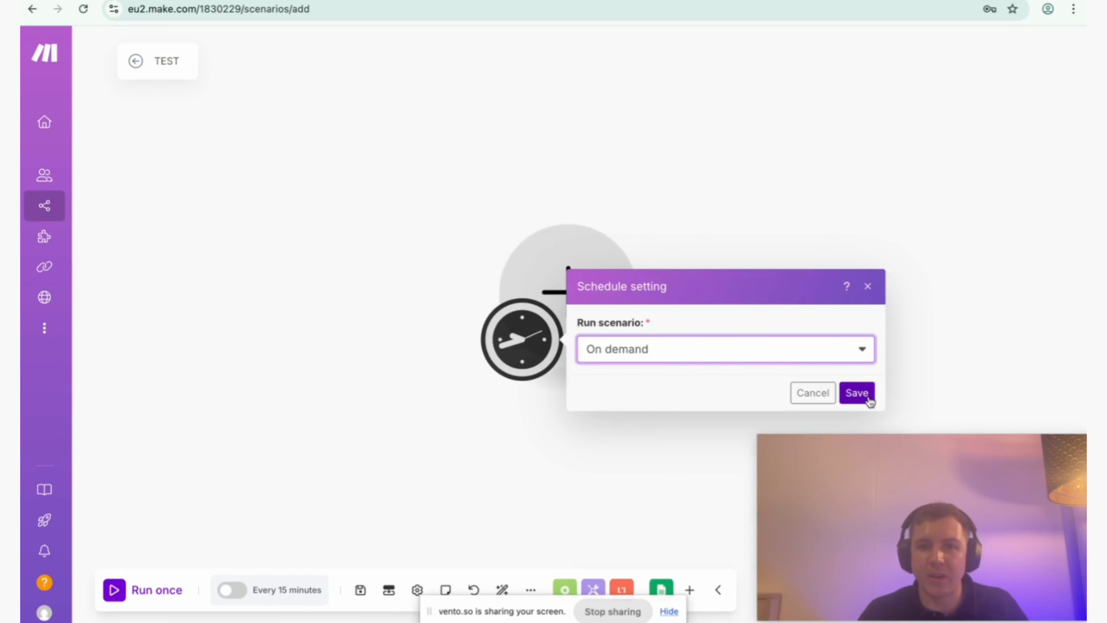
left_click(862, 351)
left_click(523, 343)
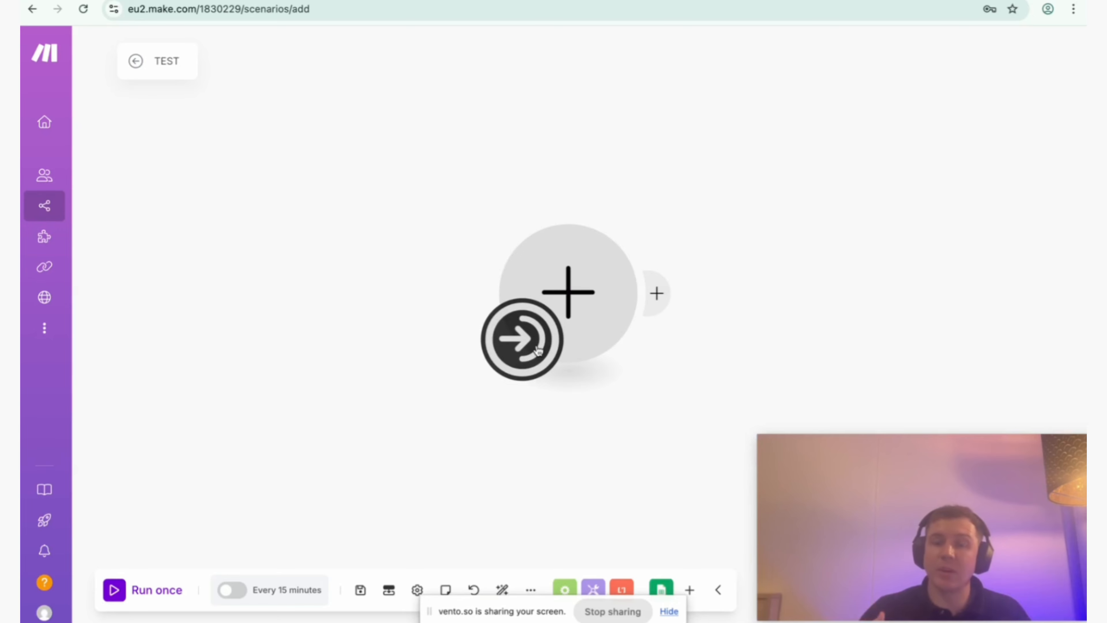
Return the scenario's schedule to running at regular intervals and save it.
left_click(538, 349)
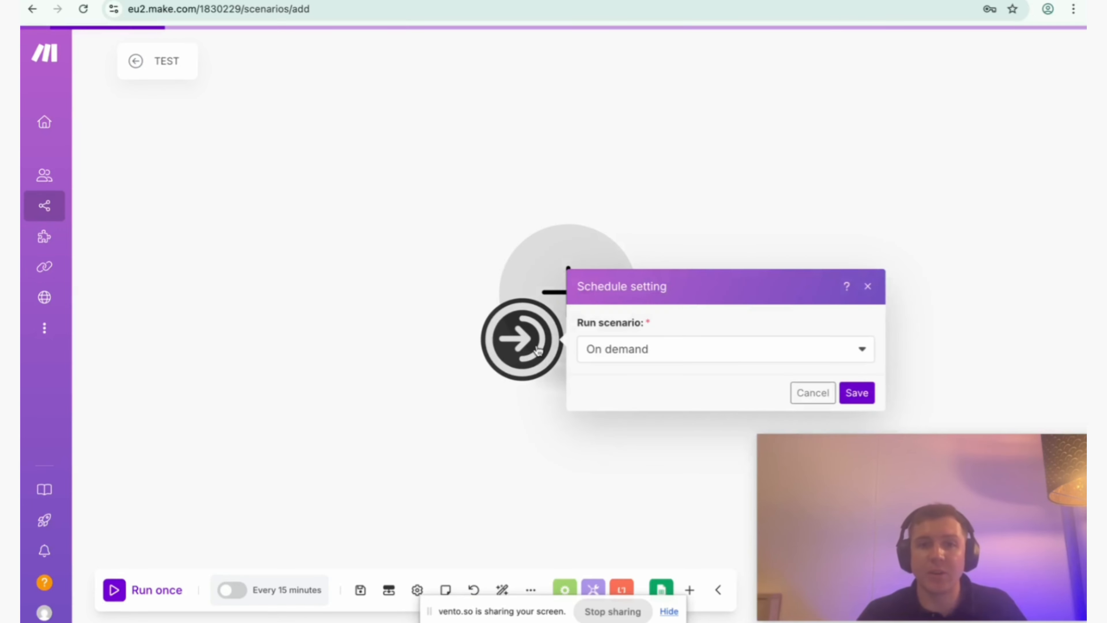
left_click(650, 348)
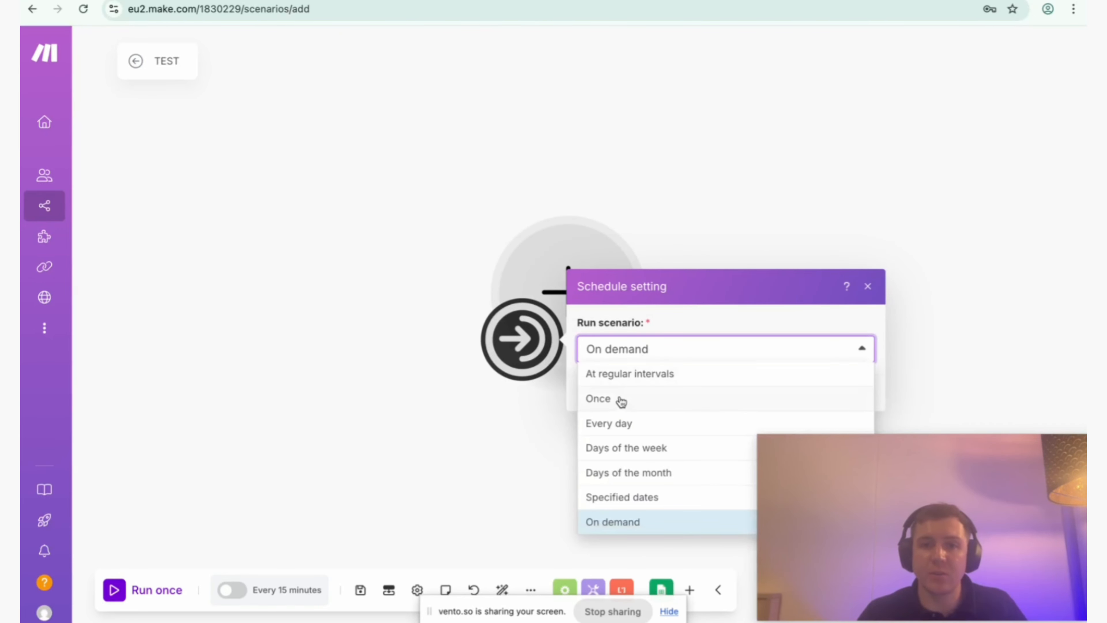
left_click(626, 376)
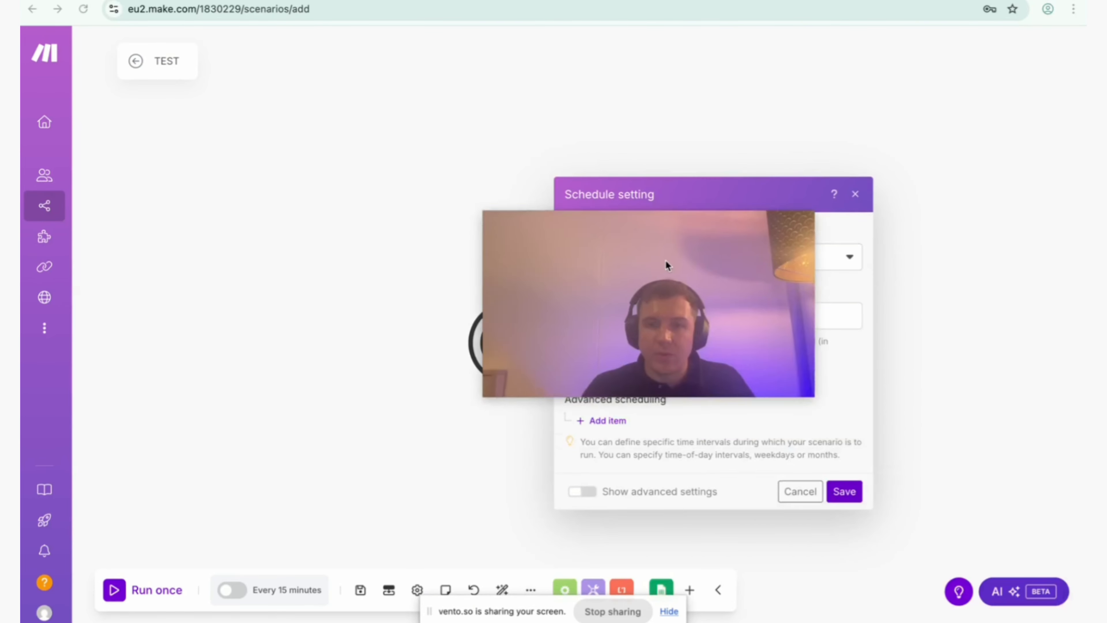
left_click(844, 492)
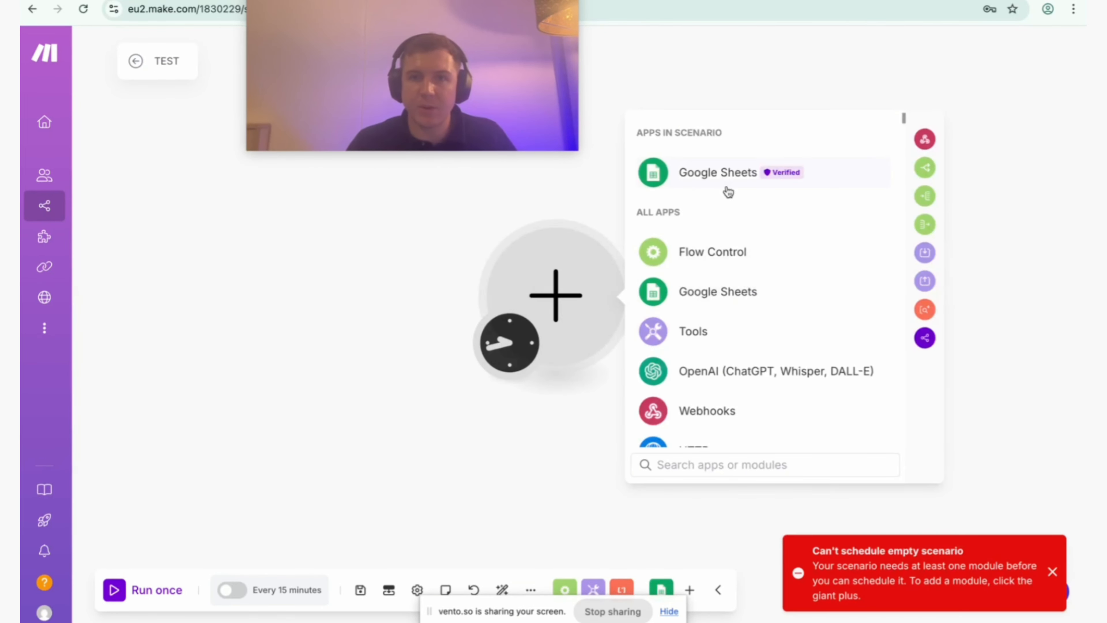
Add a Google Sheets Watch New Rows trigger for Sheet1 of the Test Sheet spreadsheet and save its settings.
left_click(726, 188)
left_click(731, 262)
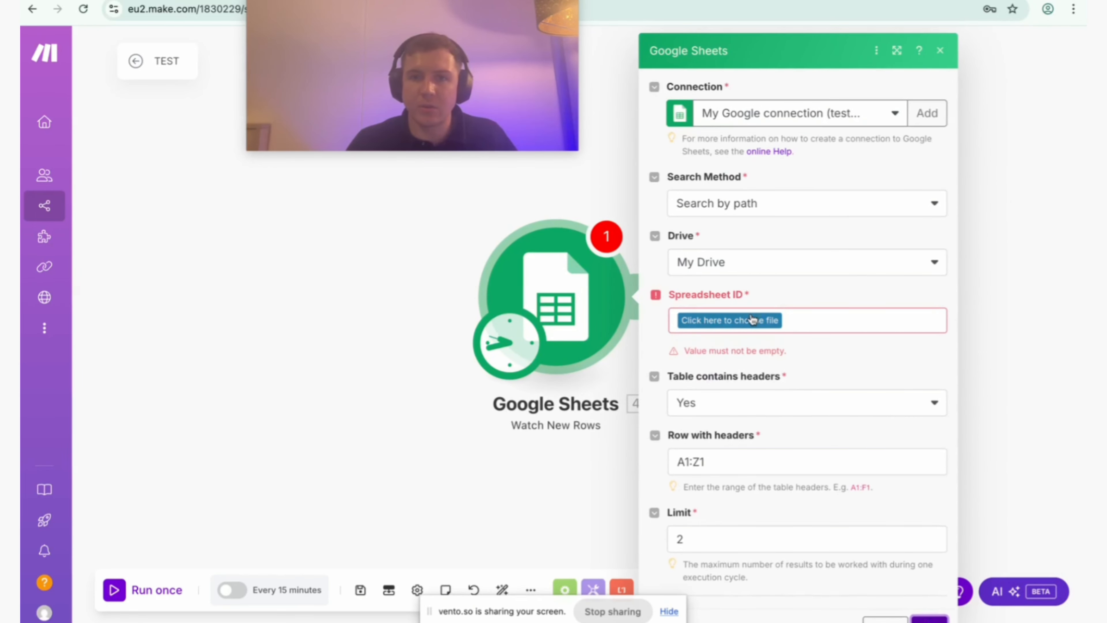
left_click(750, 320)
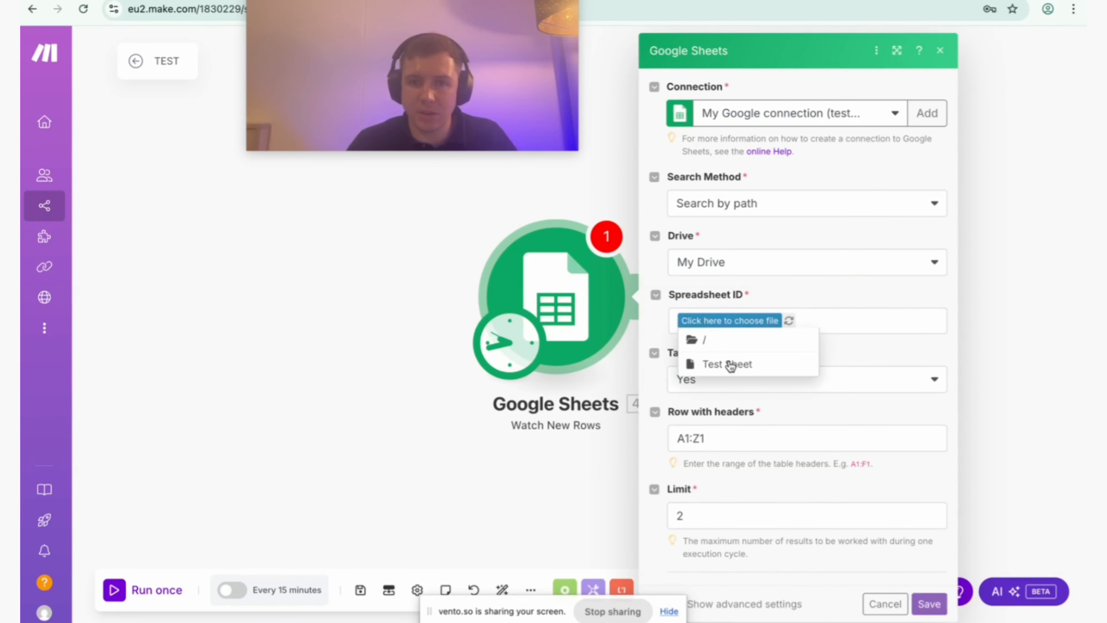
left_click(732, 363)
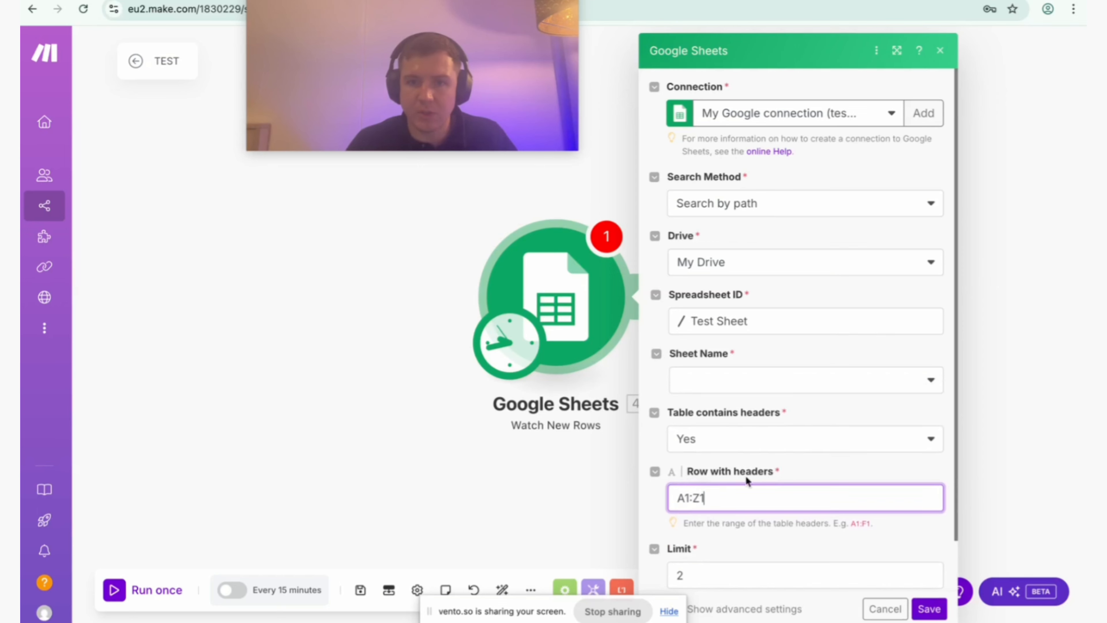
scroll(859, 509, "down", 1)
left_click(786, 327)
left_click(706, 356)
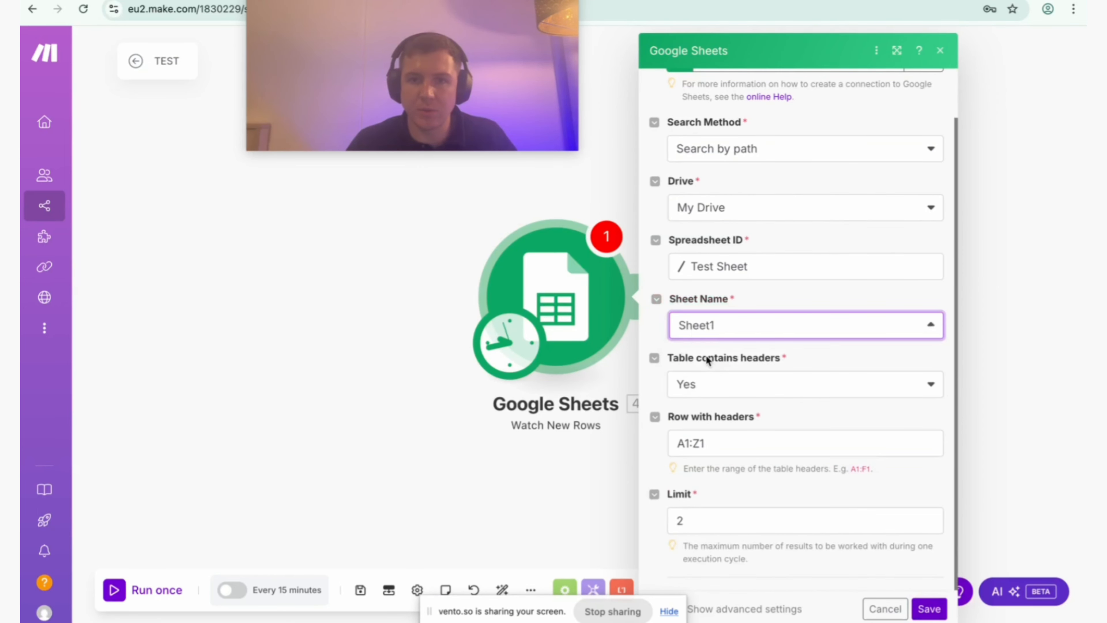
left_click(915, 610)
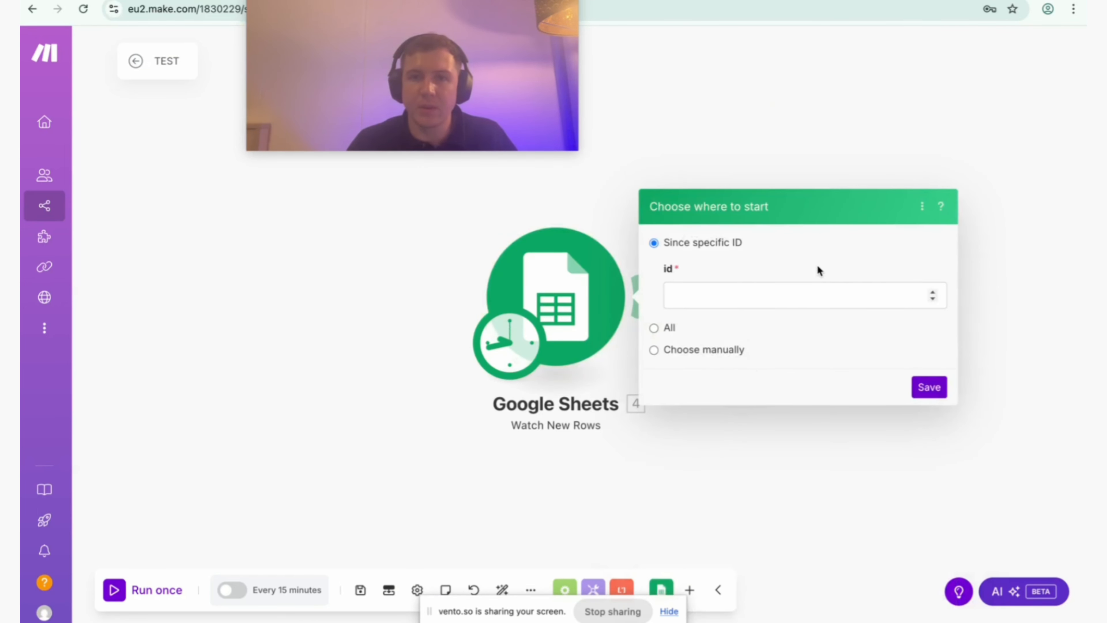
Add an Email Create a Draft module after the Google Sheets trigger.
left_click(657, 304)
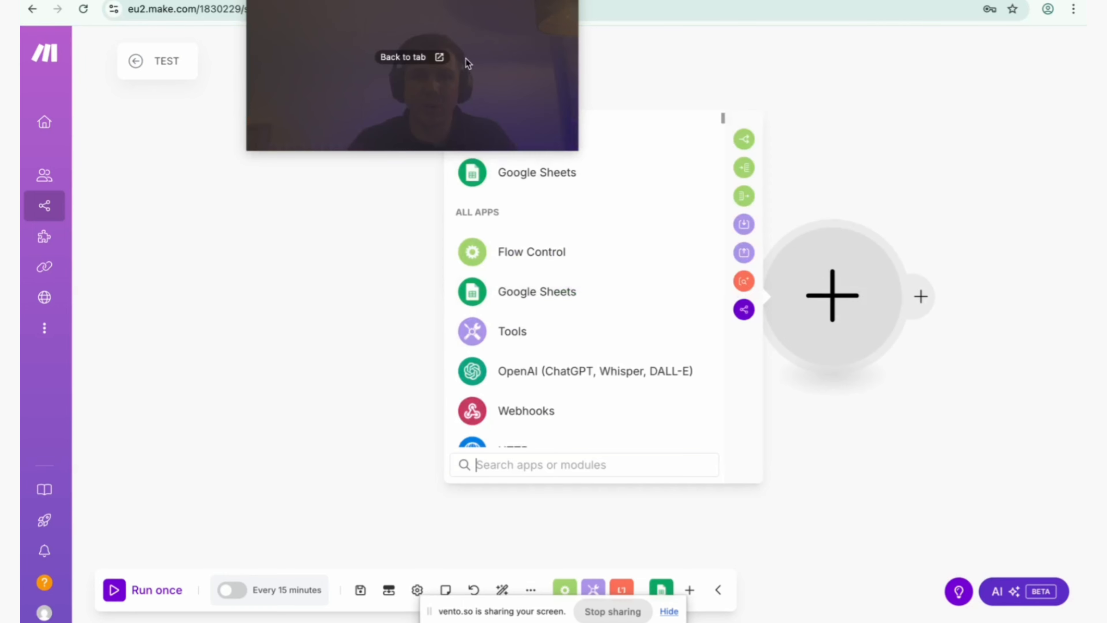
left_click_drag(466, 58, 1014, 535)
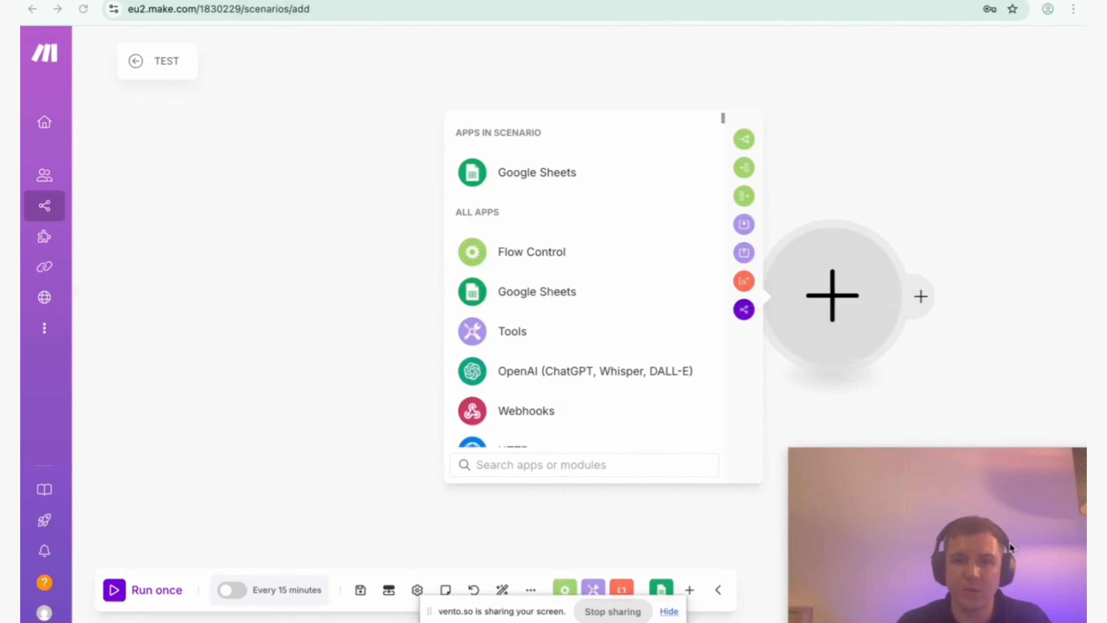
scroll(580, 312, "down", 6)
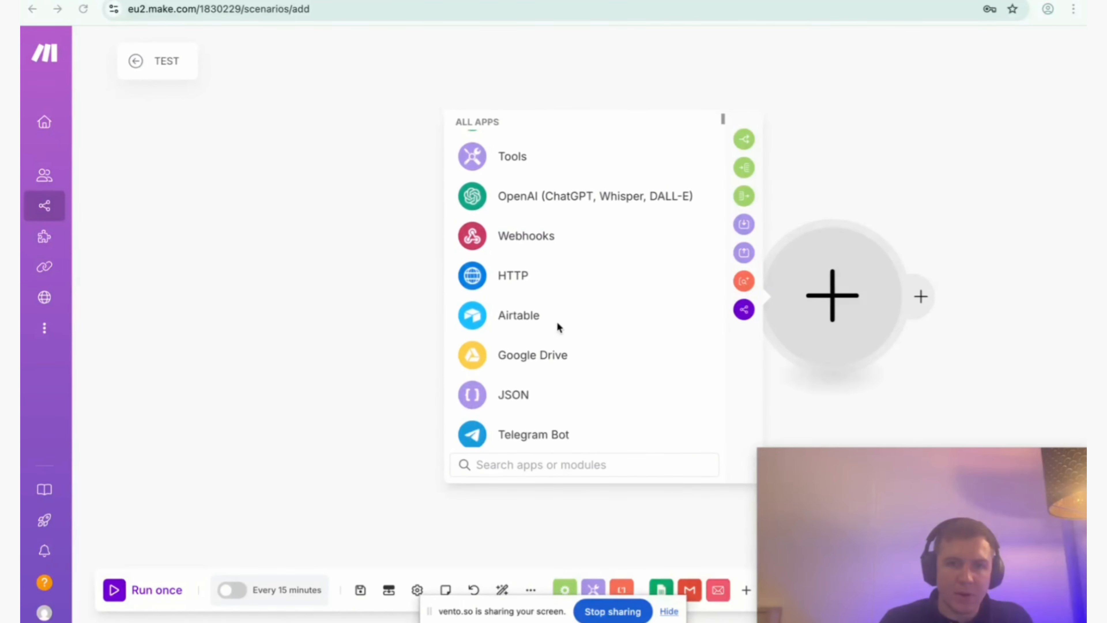
scroll(557, 326, "up", 8)
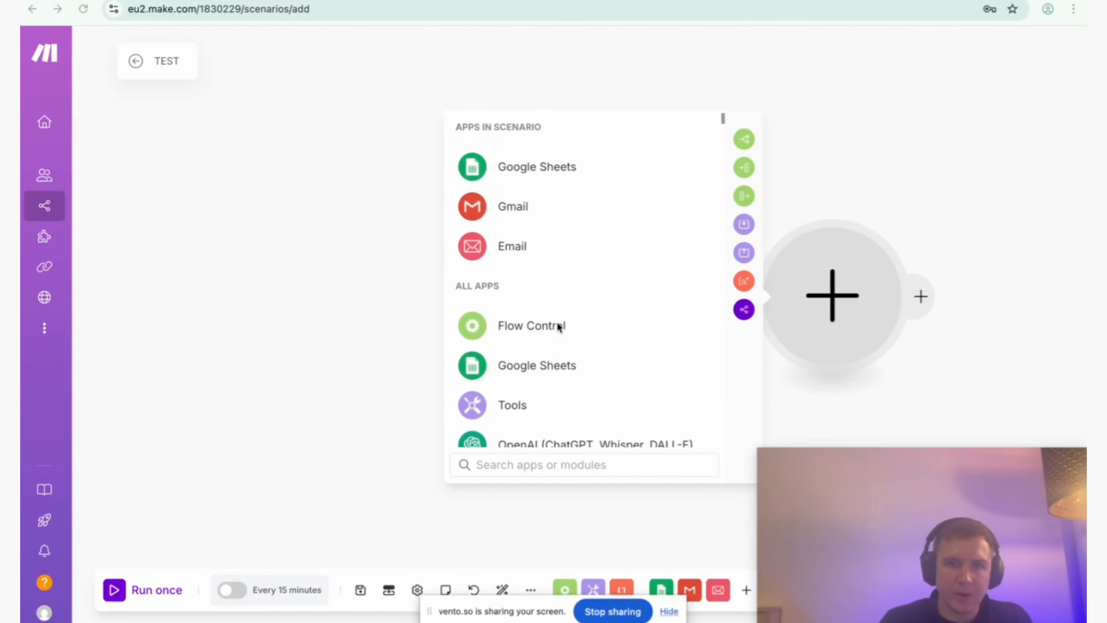
left_click(516, 259)
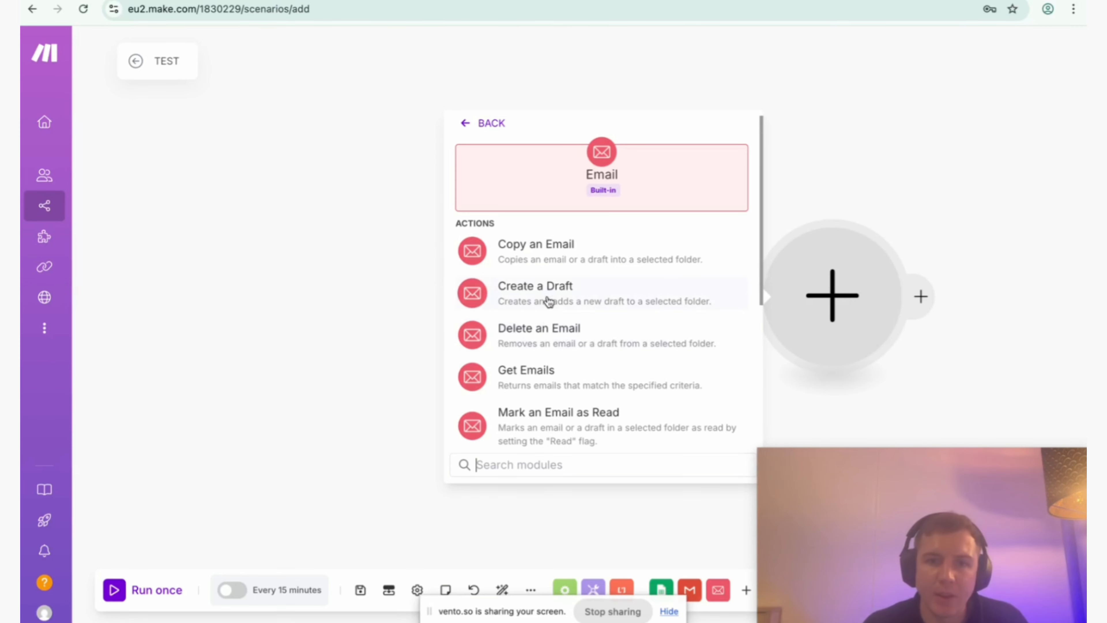
left_click(542, 309)
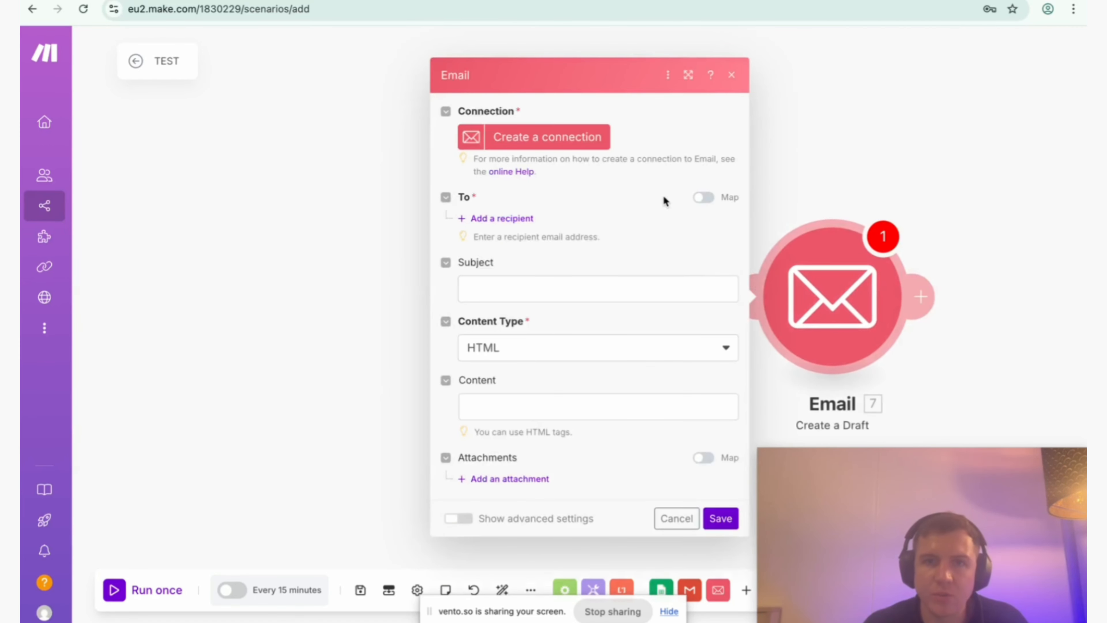
Create a Google Restricted connection for the Email module and allow Make to access the Google account.
left_click(514, 138)
left_click(740, 143)
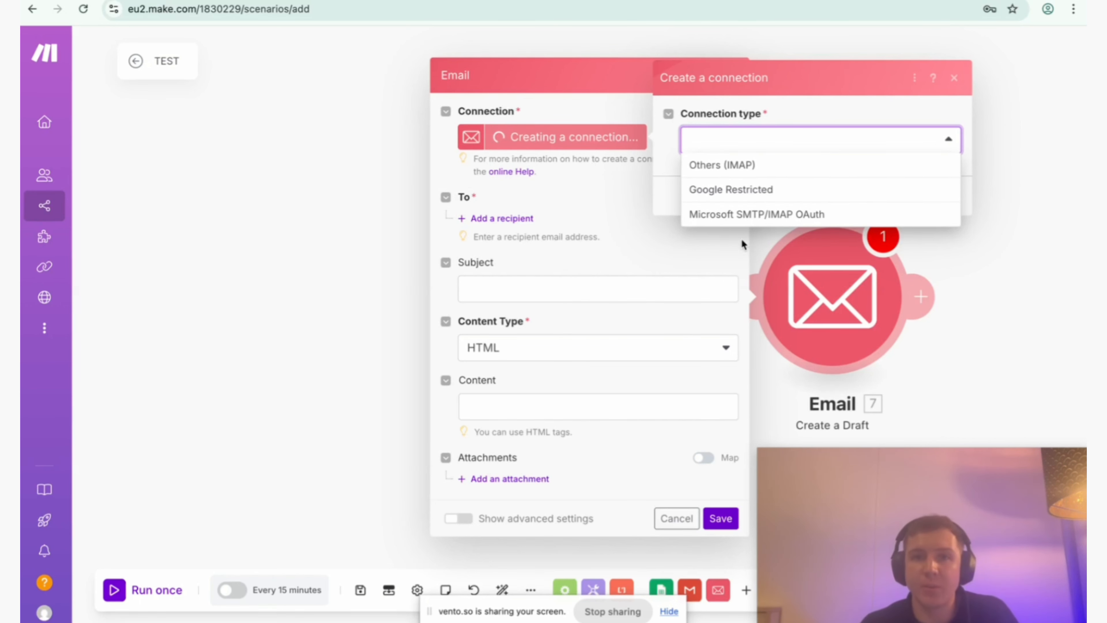
left_click(737, 197)
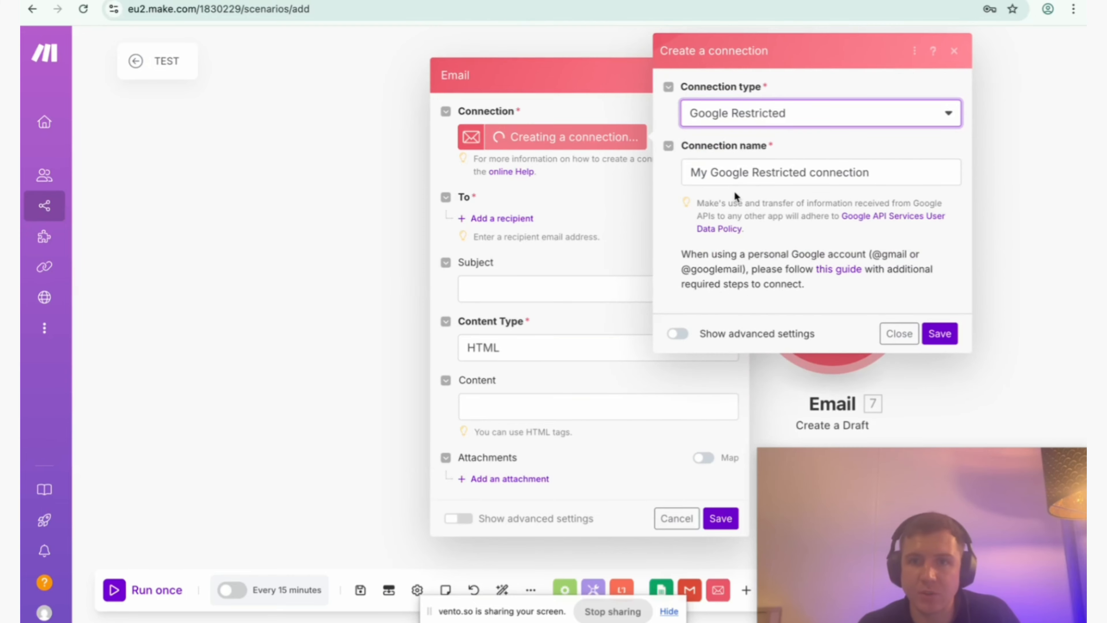
left_click(938, 330)
left_click(698, 284)
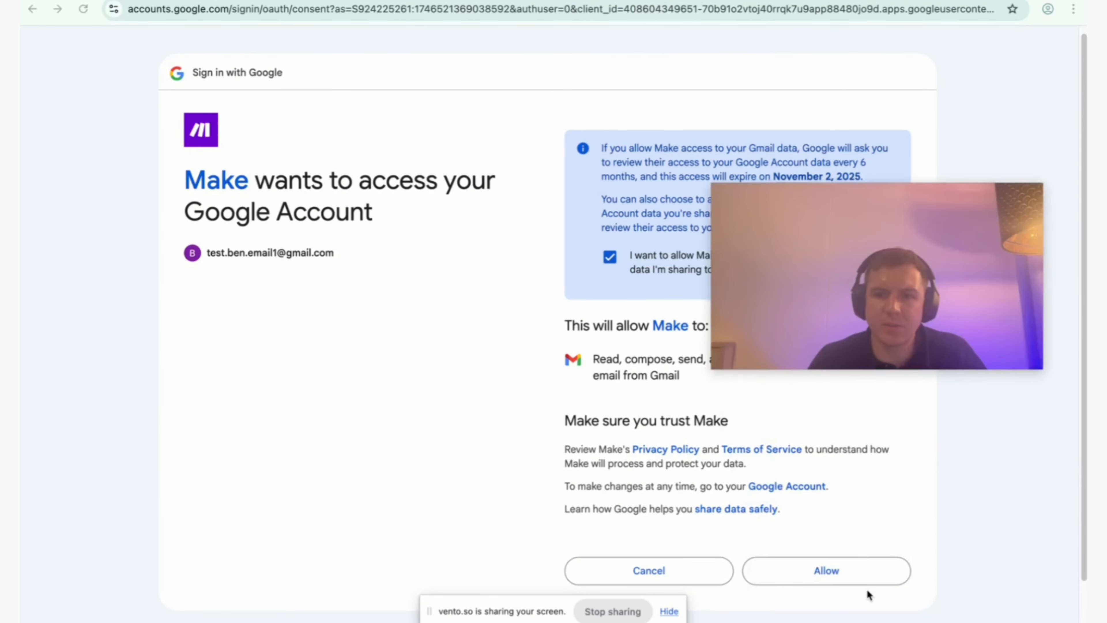
left_click(849, 568)
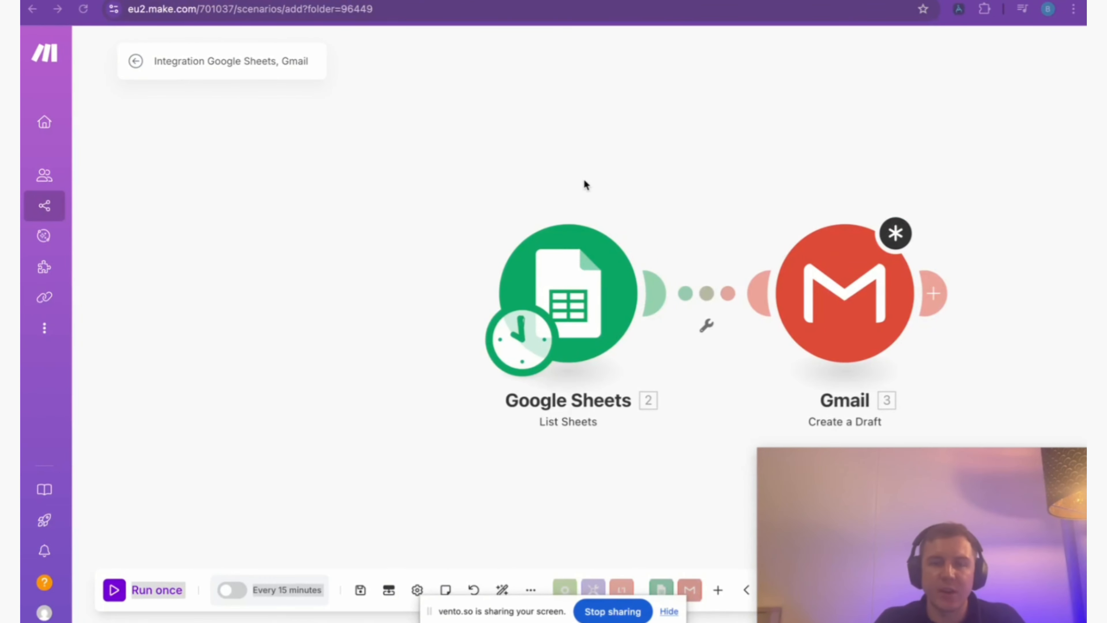
left_click(697, 121)
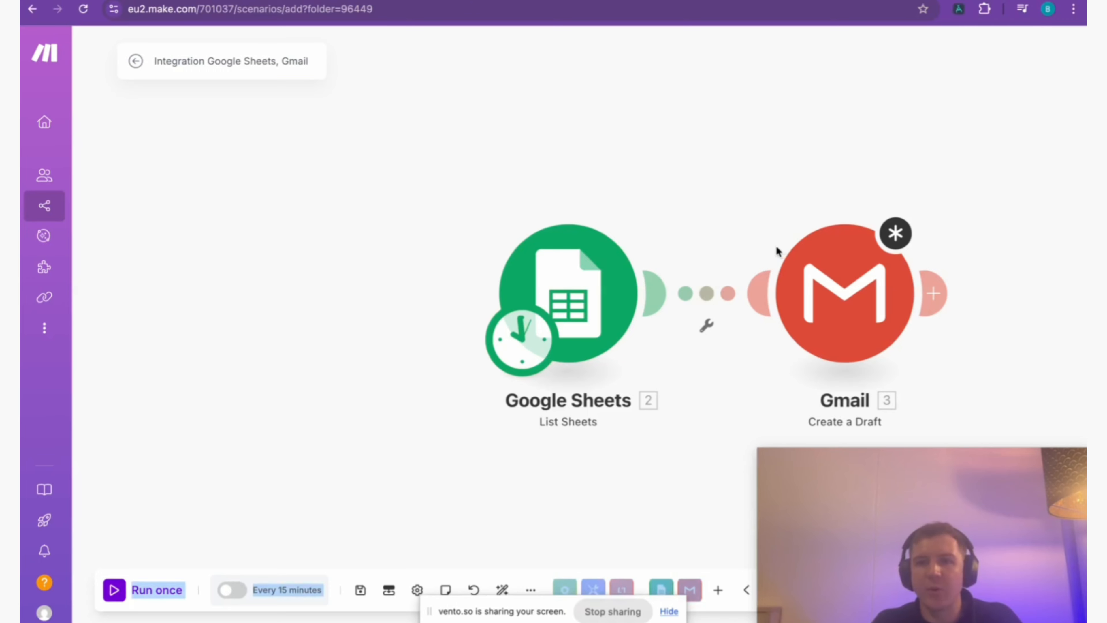
left_click(349, 1)
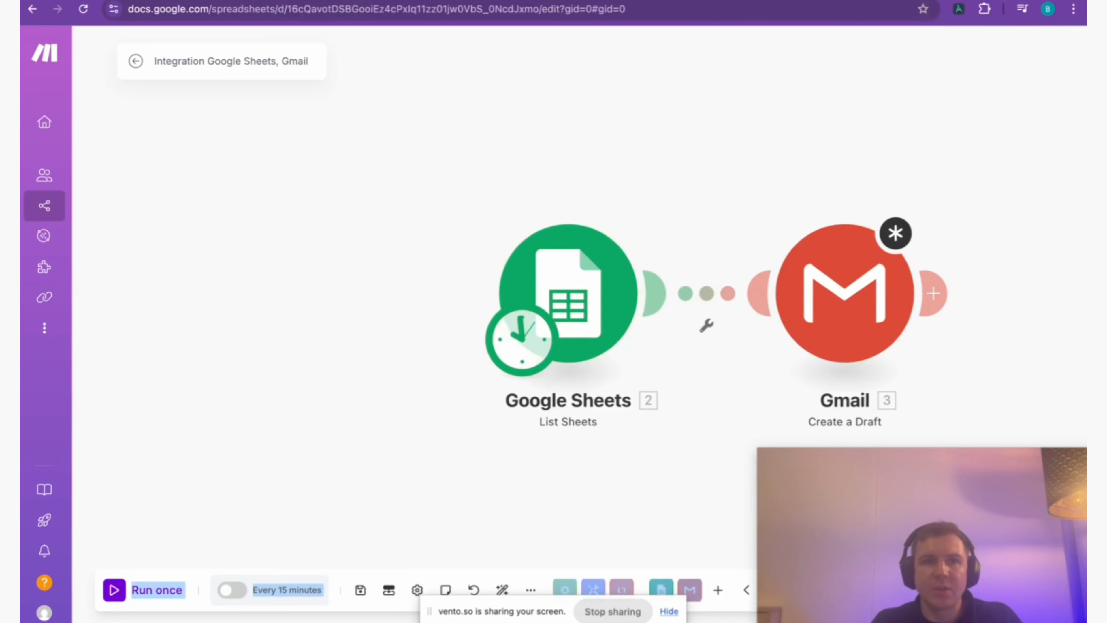
left_click(194, 3)
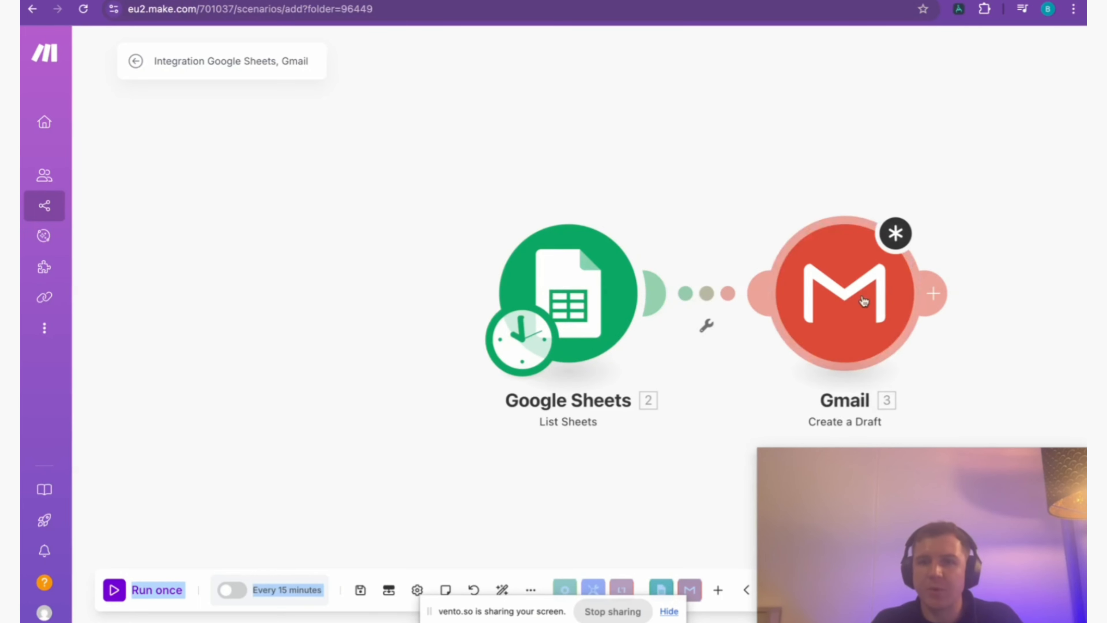
In the Gmail Create a Draft module, choose the INBOX folder and set the subject to New Lead.
left_click(829, 311)
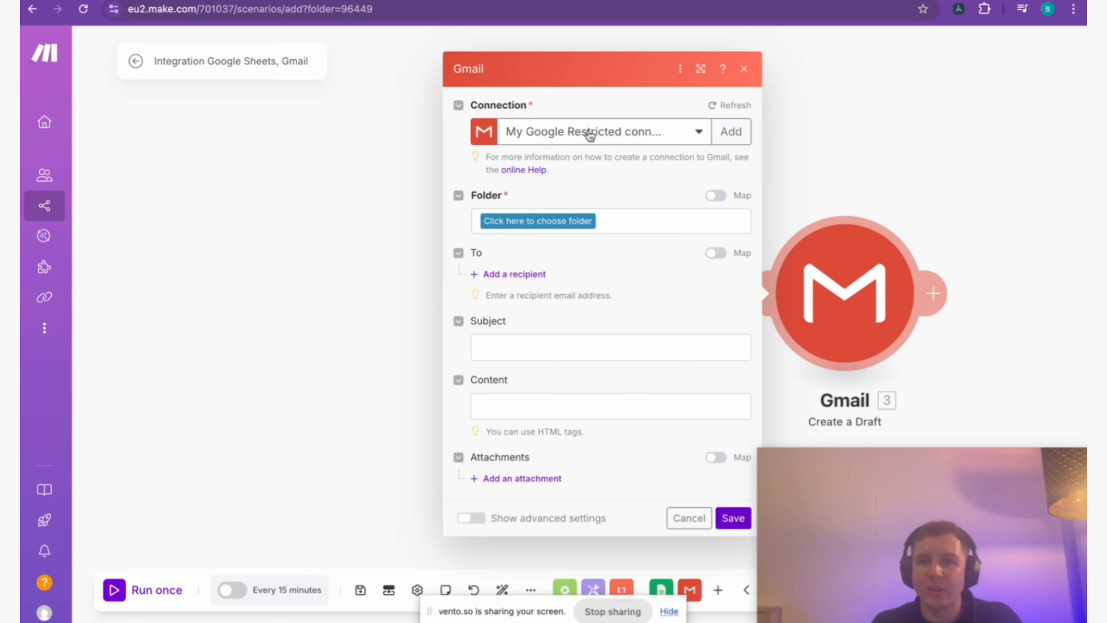
left_click(528, 224)
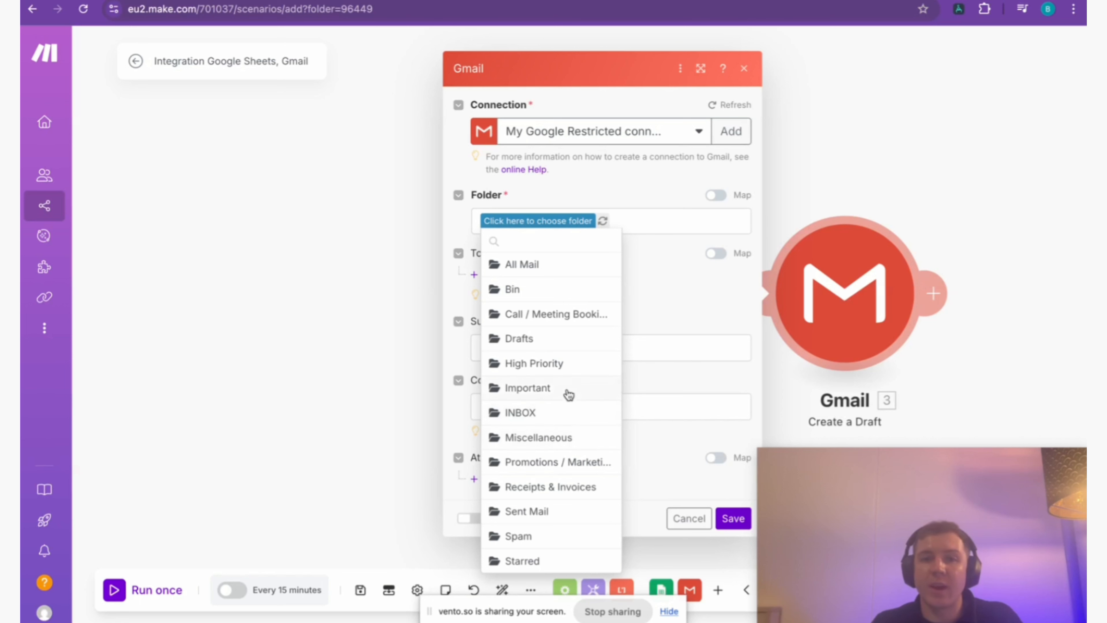
left_click(541, 422)
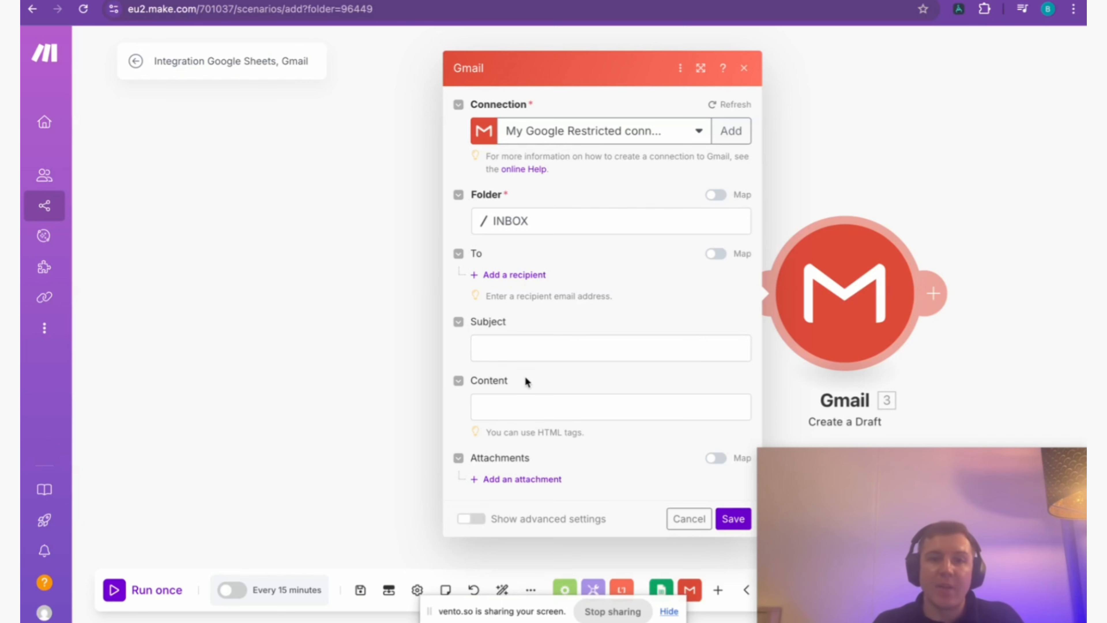
left_click(512, 342)
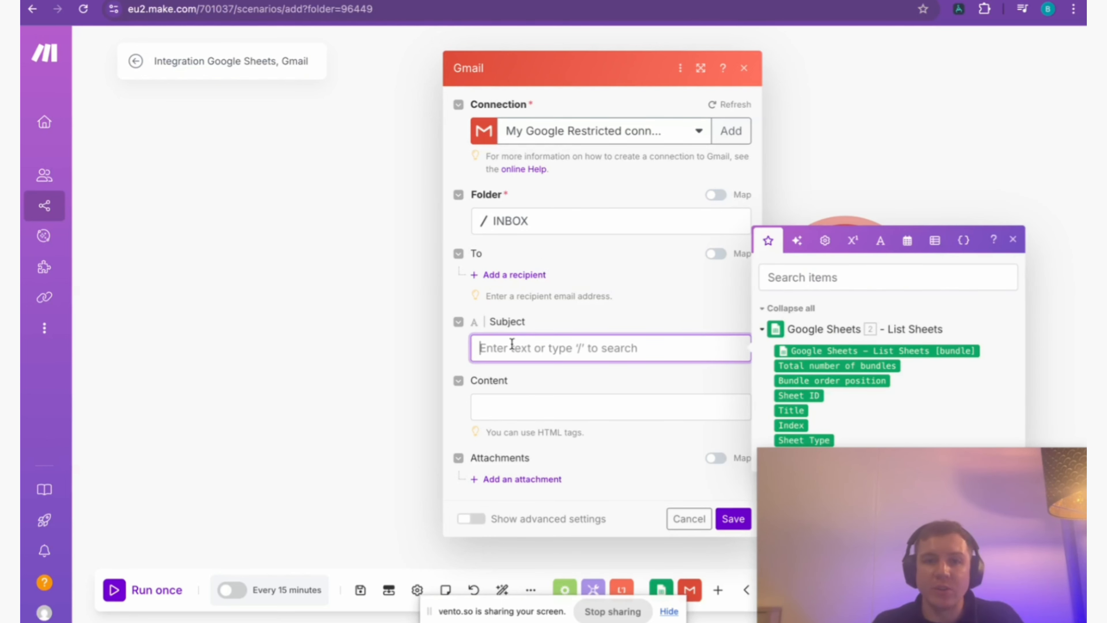
left_click(612, 310)
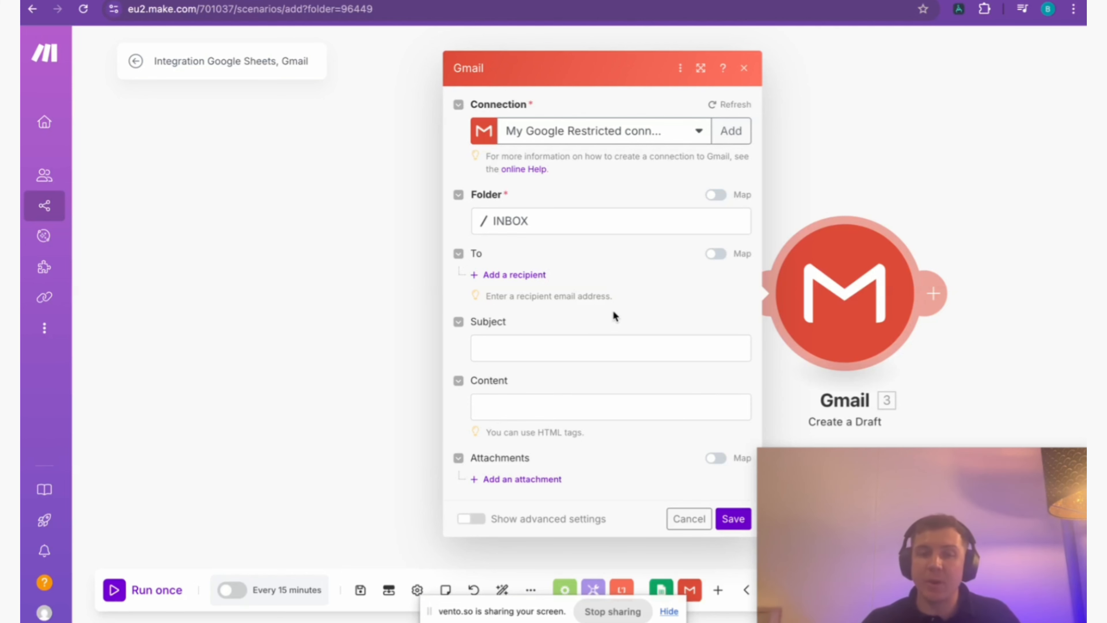
left_click(569, 351)
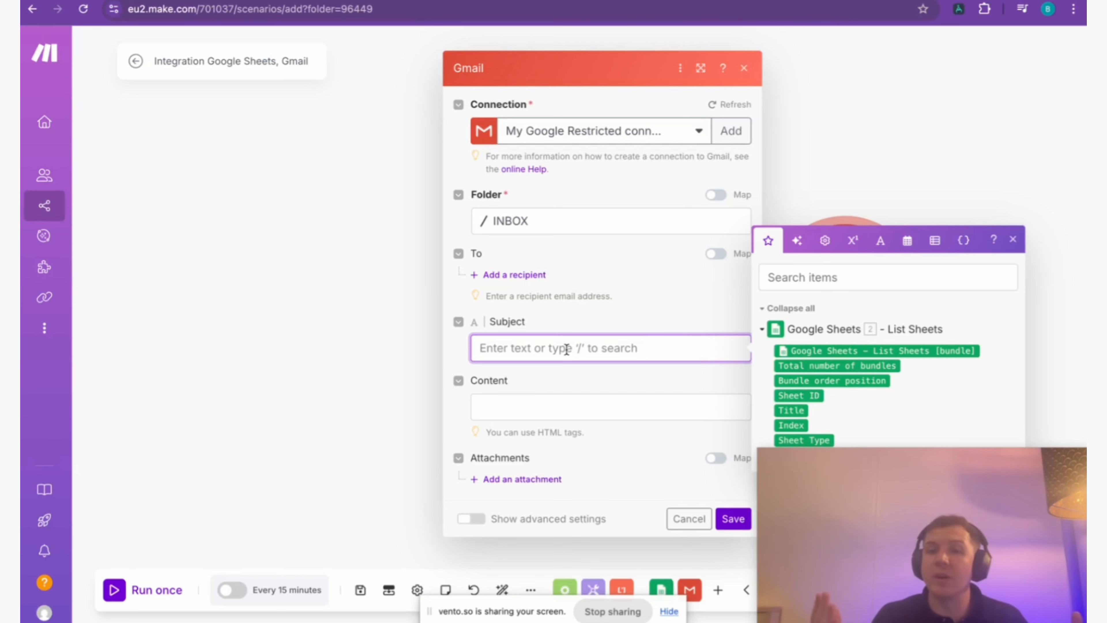
type("Ne")
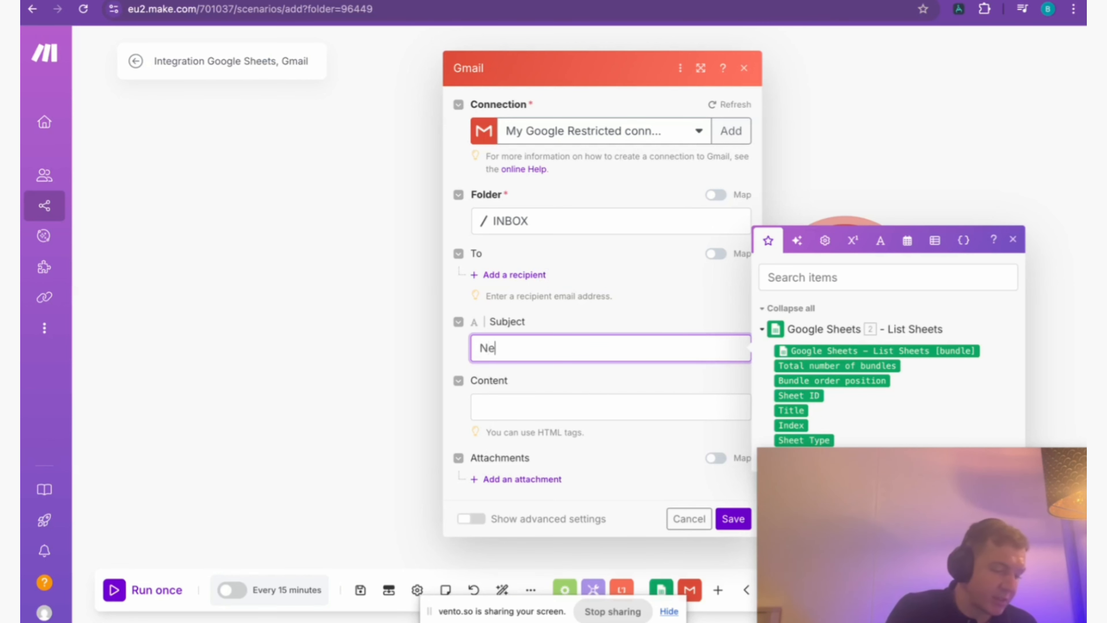
type("w Lead")
Write the draft's content as a greeting by name and "We have received a new lead in your CRM", followed by the Google Sheets bundle.
left_click(541, 405)
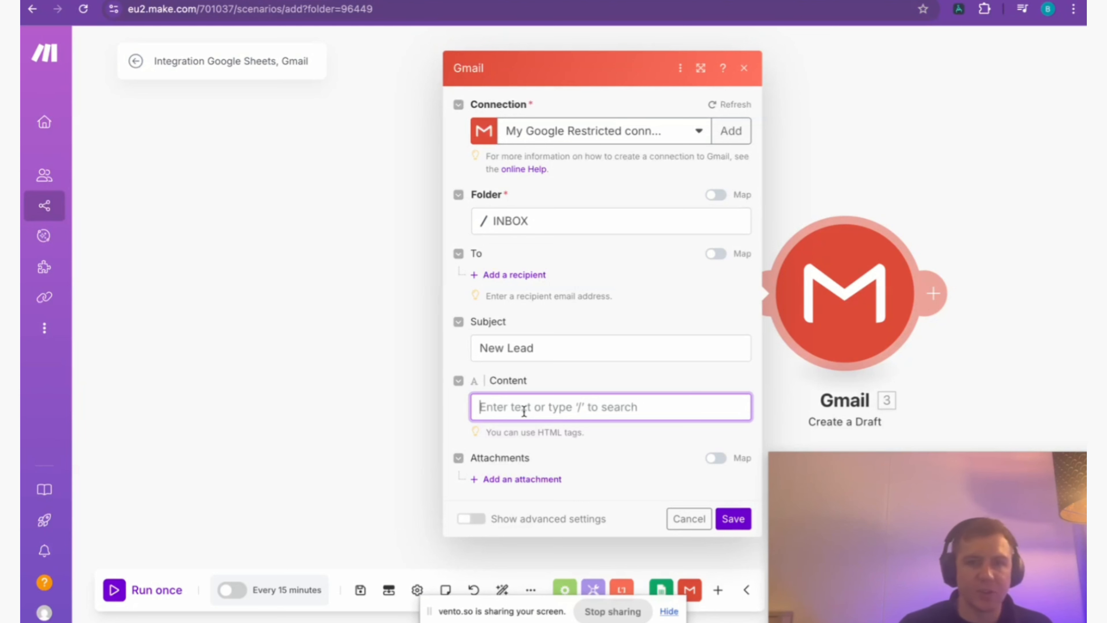
type("Hi ")
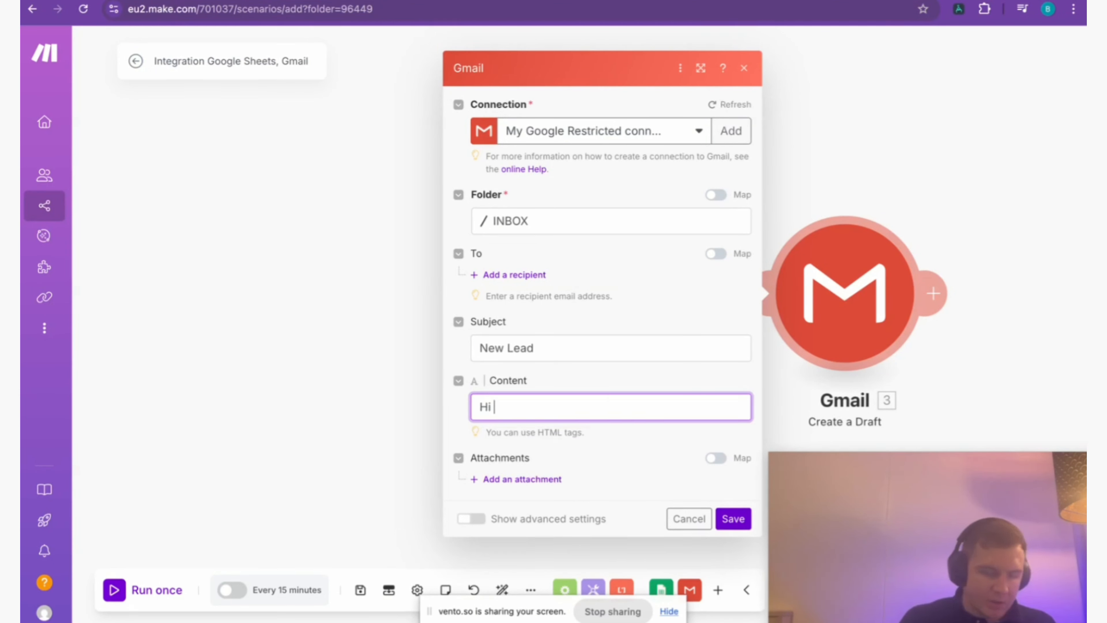
type("Ben,")
key("Return")
key("Return")
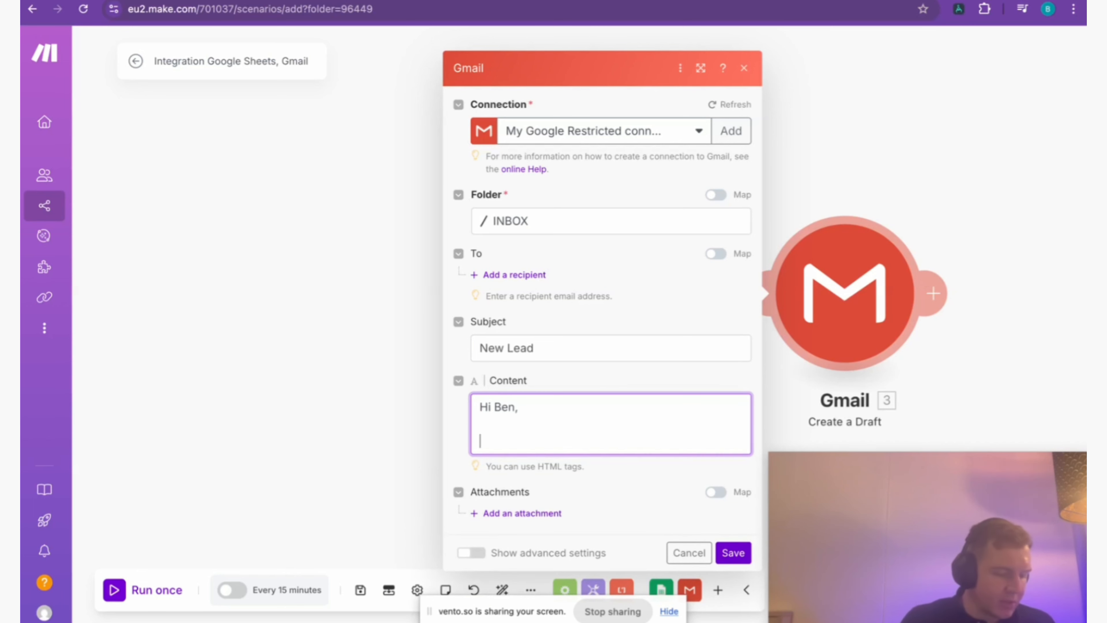
type("We have ")
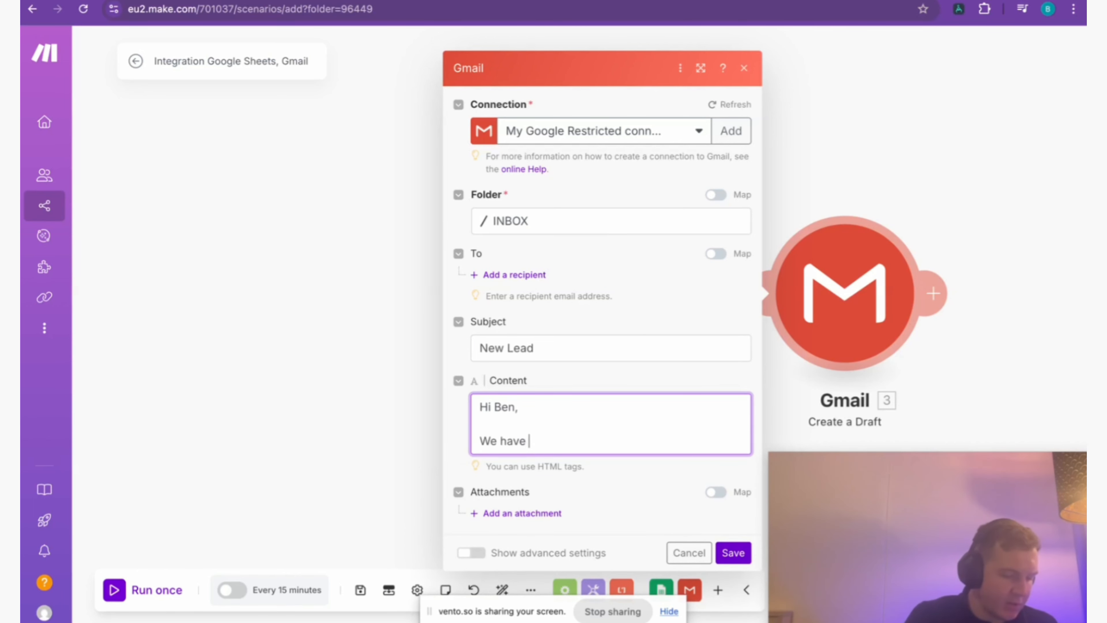
type("received a new le")
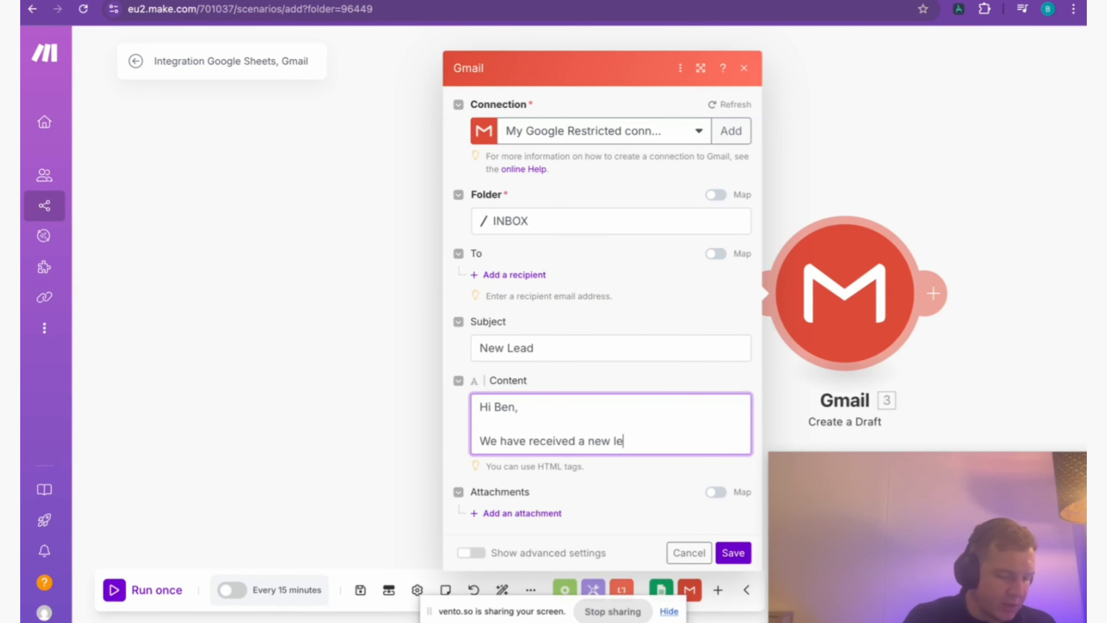
type("ad in your CR")
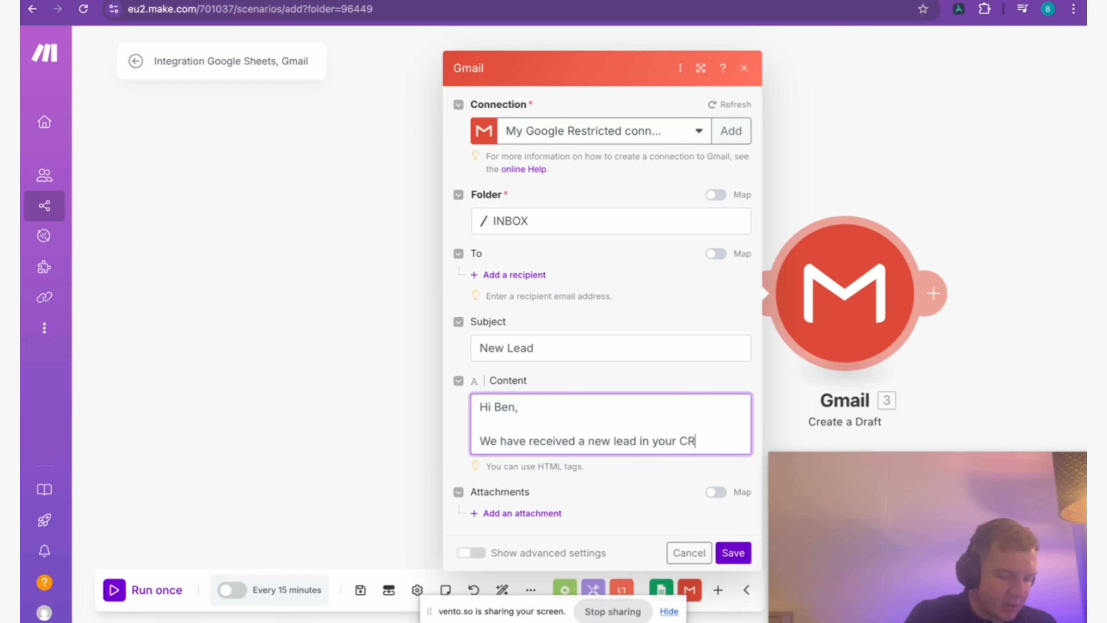
type("M/Google")
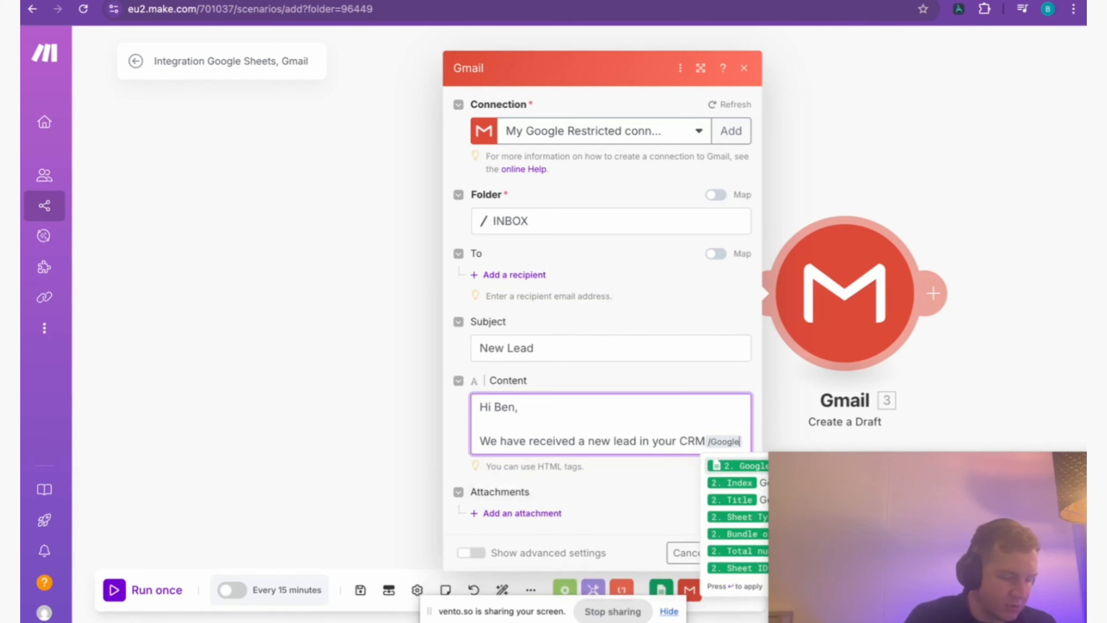
type(" Sheets -")
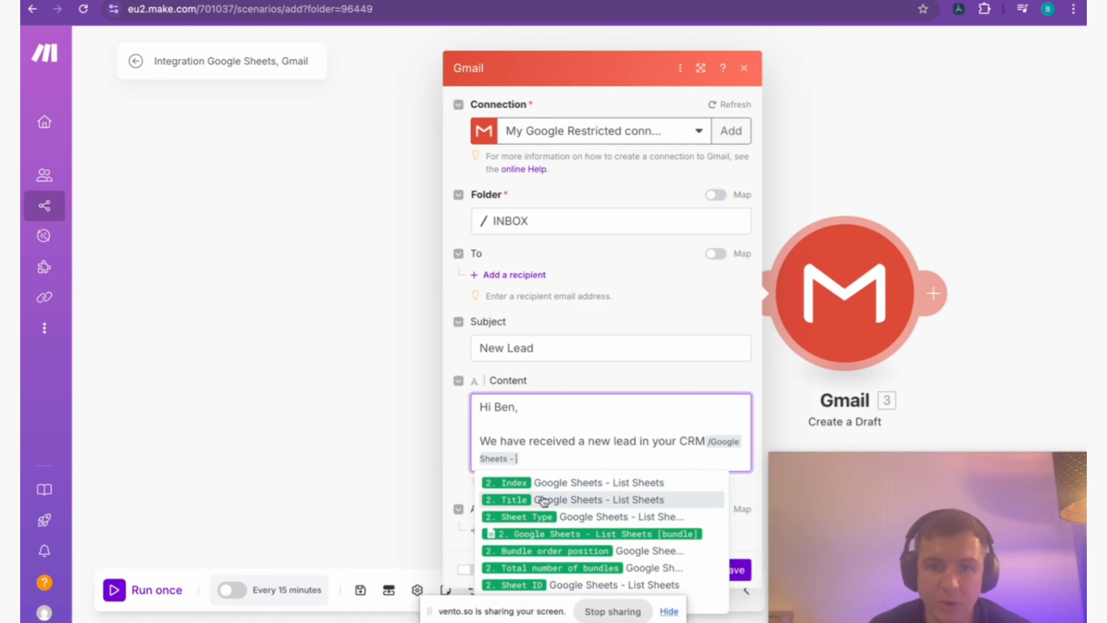
left_click(555, 534)
Add a recipient to the Gmail draft and enter the recipient's email address.
left_click(515, 275)
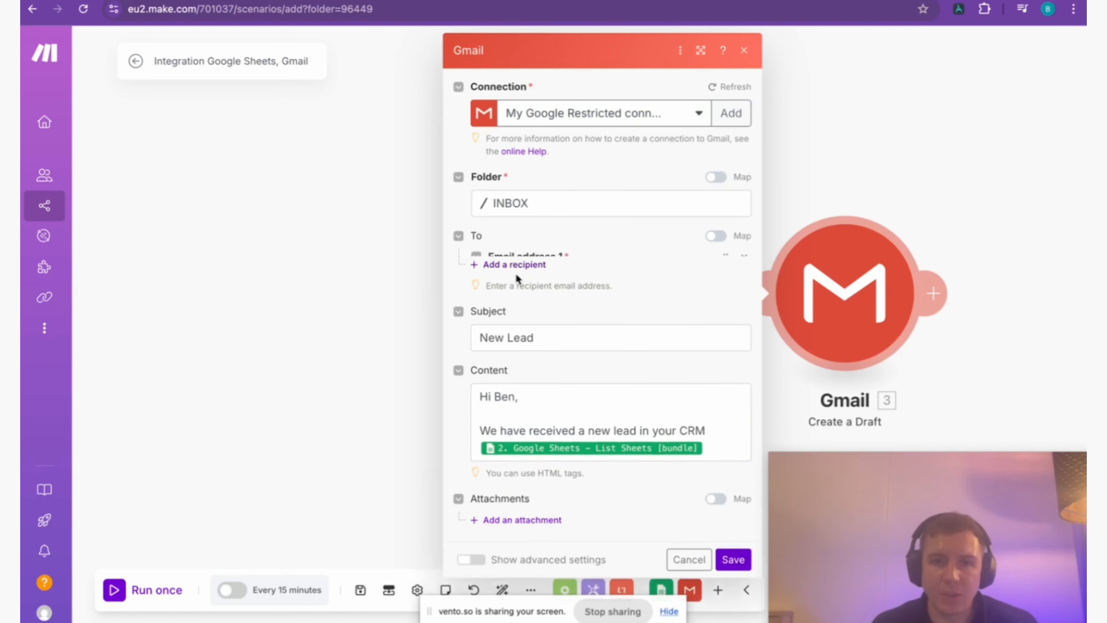
left_click(521, 279)
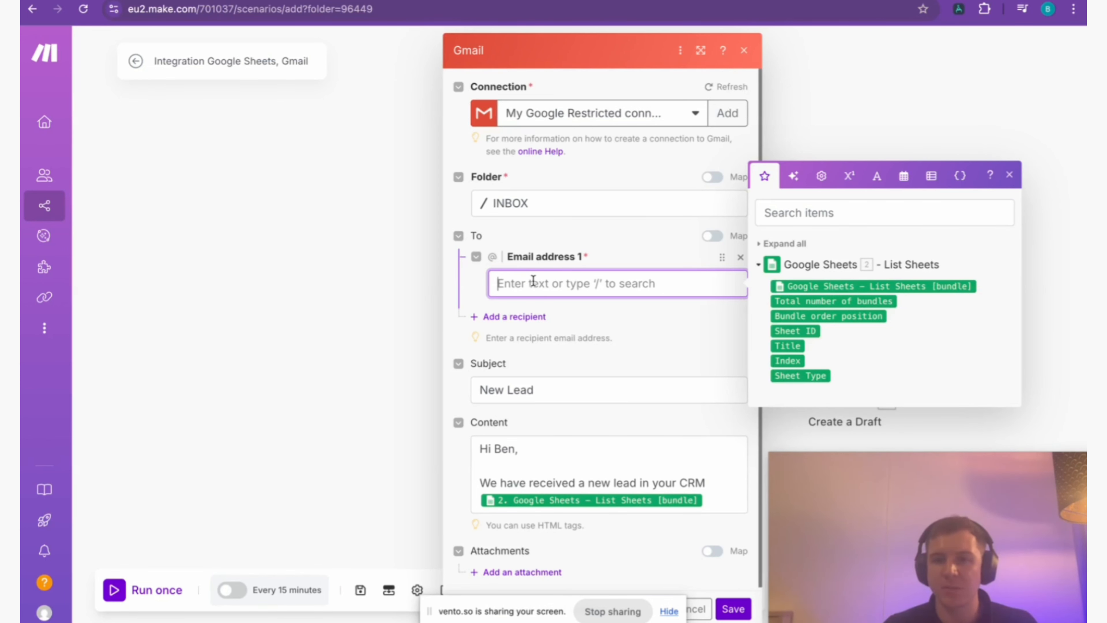
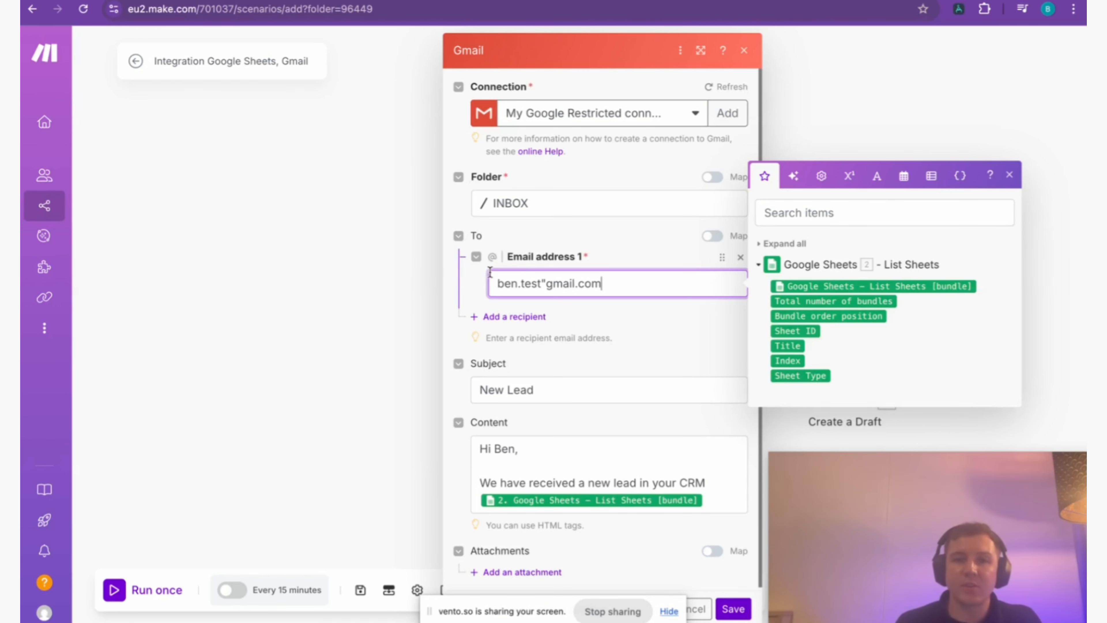
left_click(546, 284)
key("BackSpace")
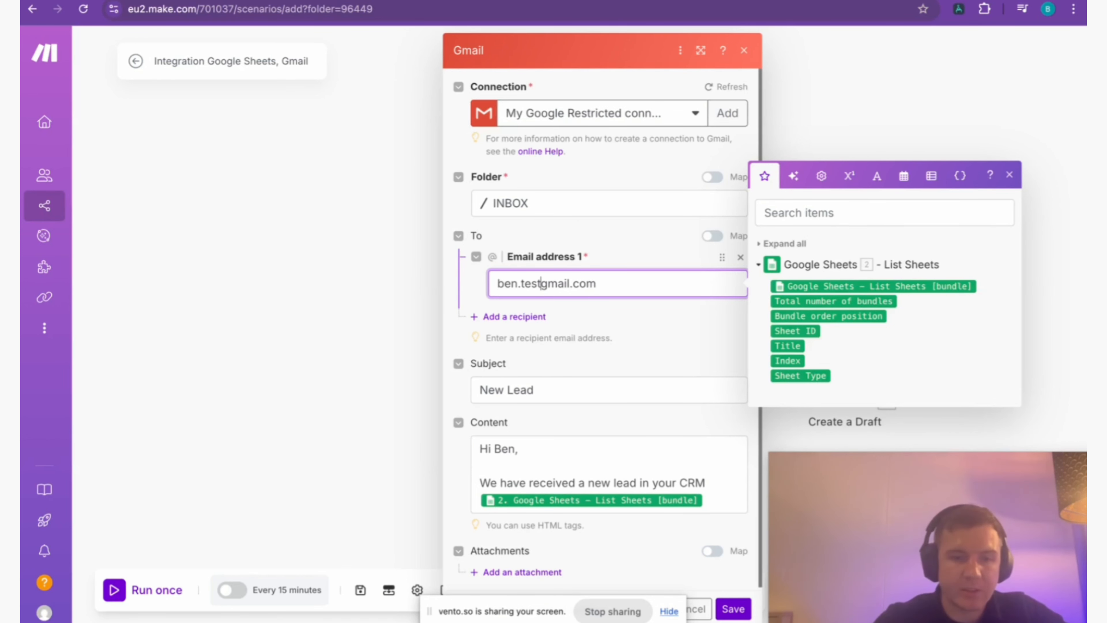
type("@")
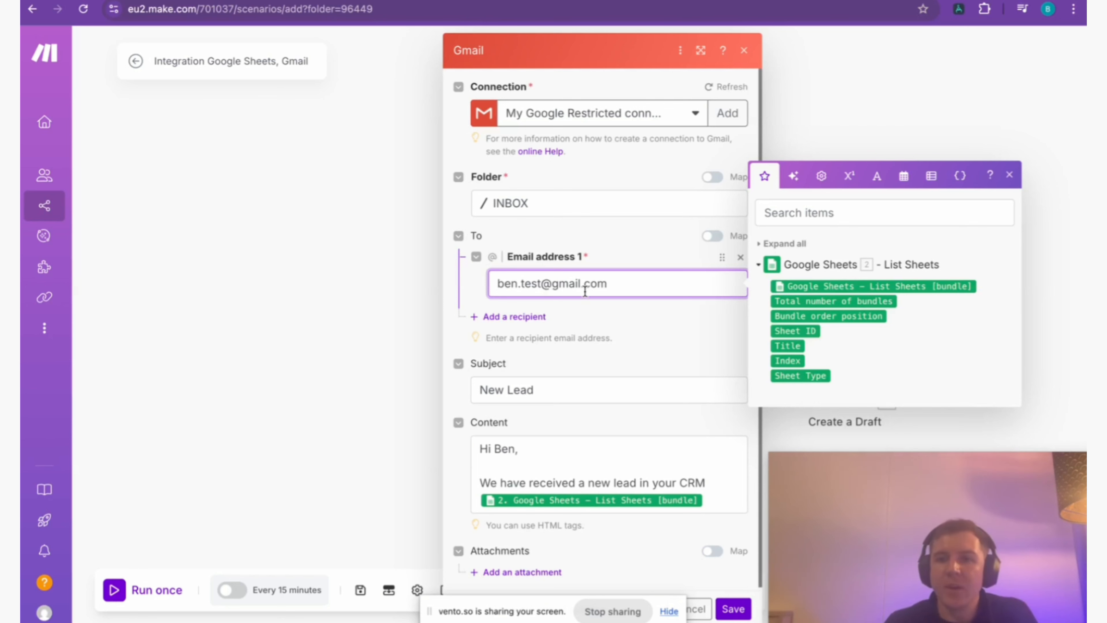
left_click(910, 122)
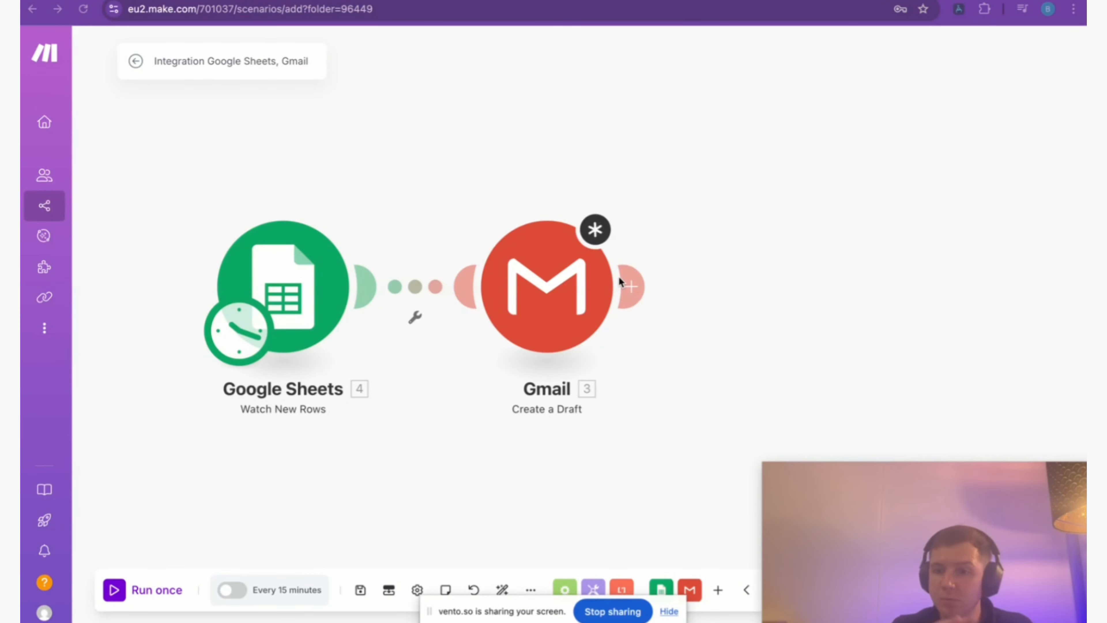
Start setting up a filter on the link between the Google Sheets trigger and the Gmail module.
left_click(414, 322)
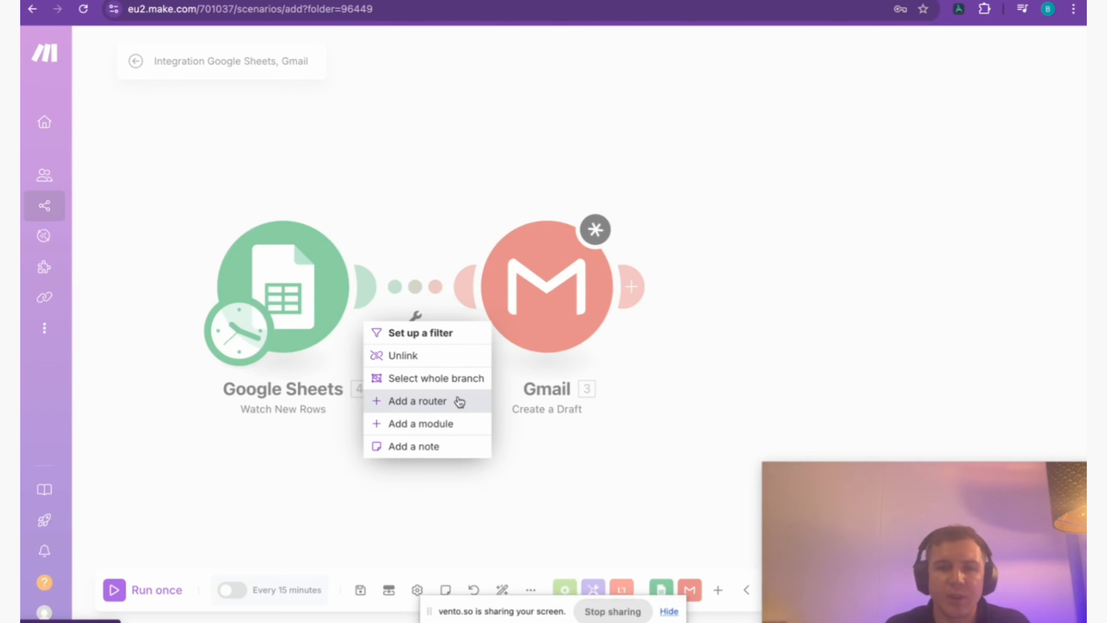
left_click(433, 334)
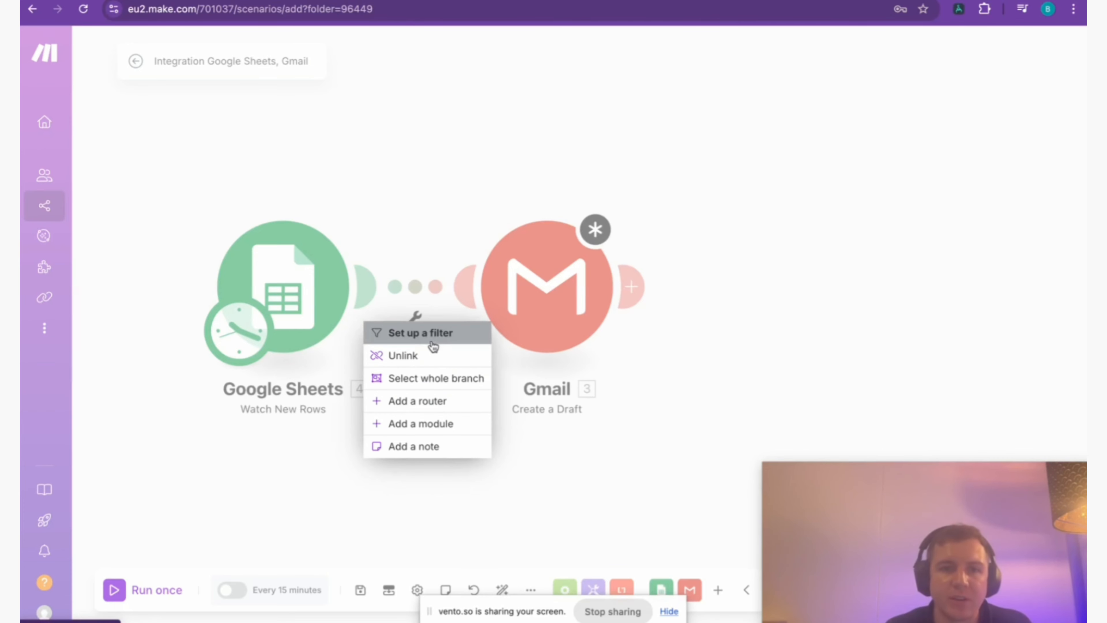
left_click(596, 283)
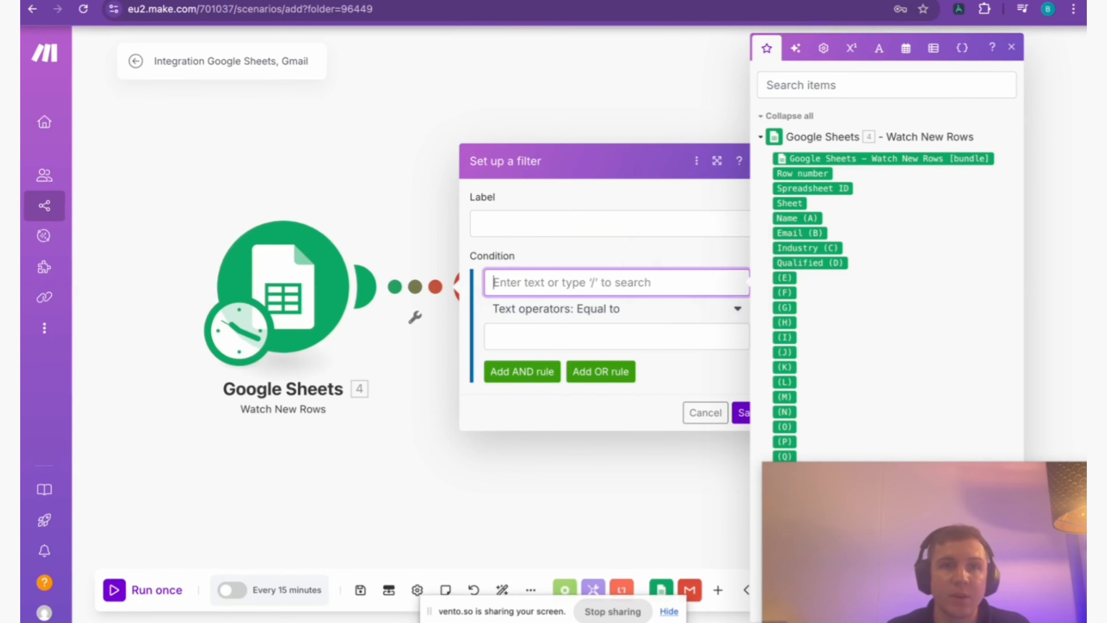
Switch to the Test Sheet in Google Sheets and fill the Qualified column's rows 2 to 4 with Yes, No and Yes.
key("ctrl+Tab")
double_click(285, 169)
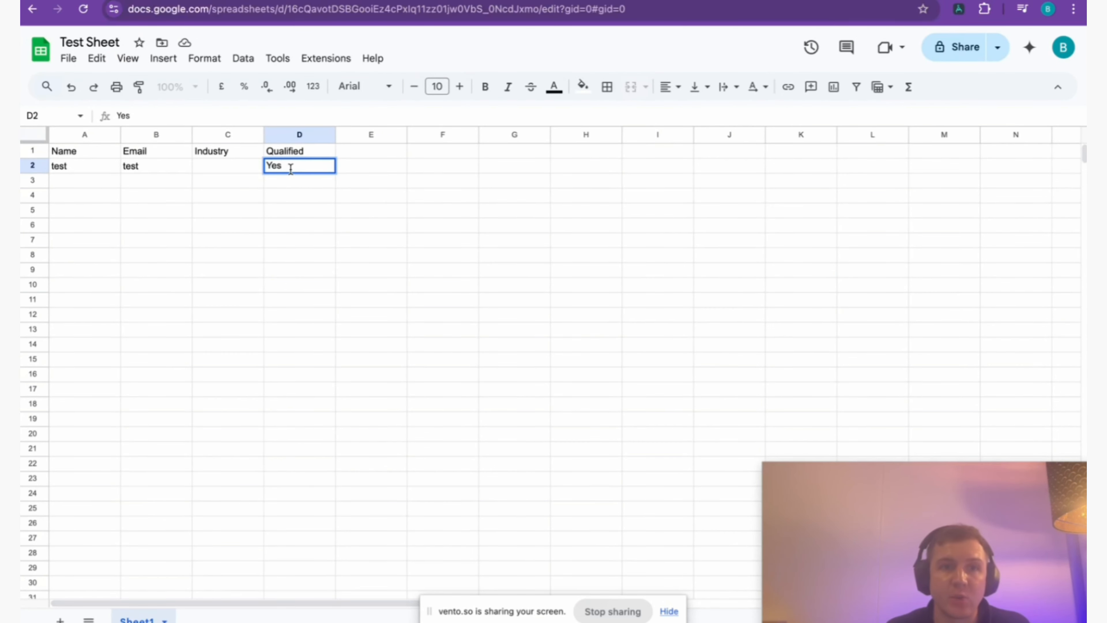
left_click(286, 185)
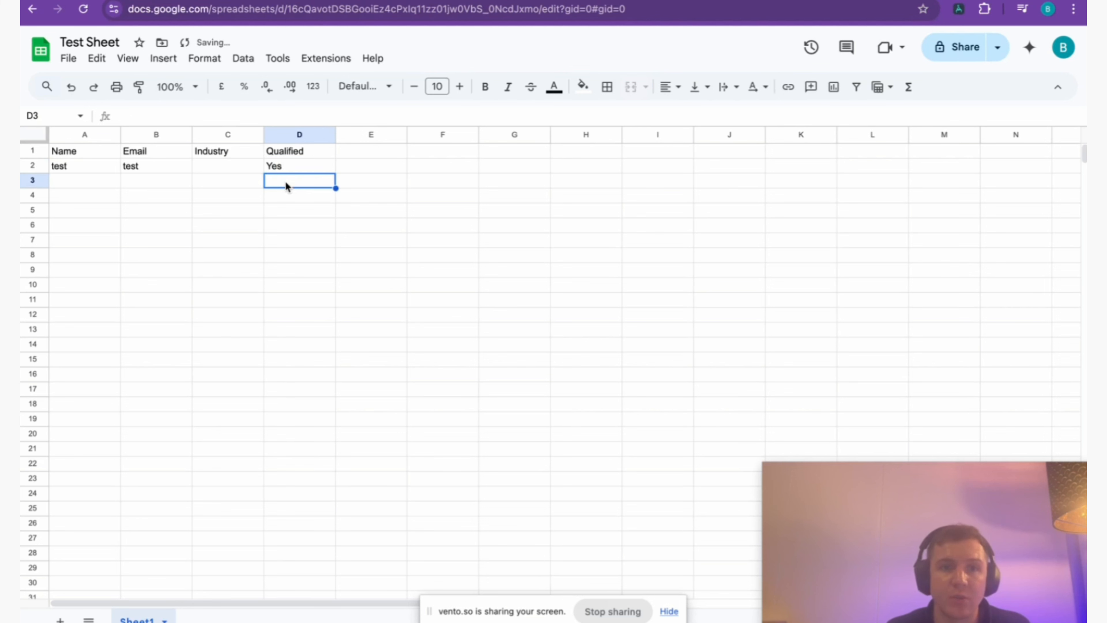
double_click(285, 182)
type("No")
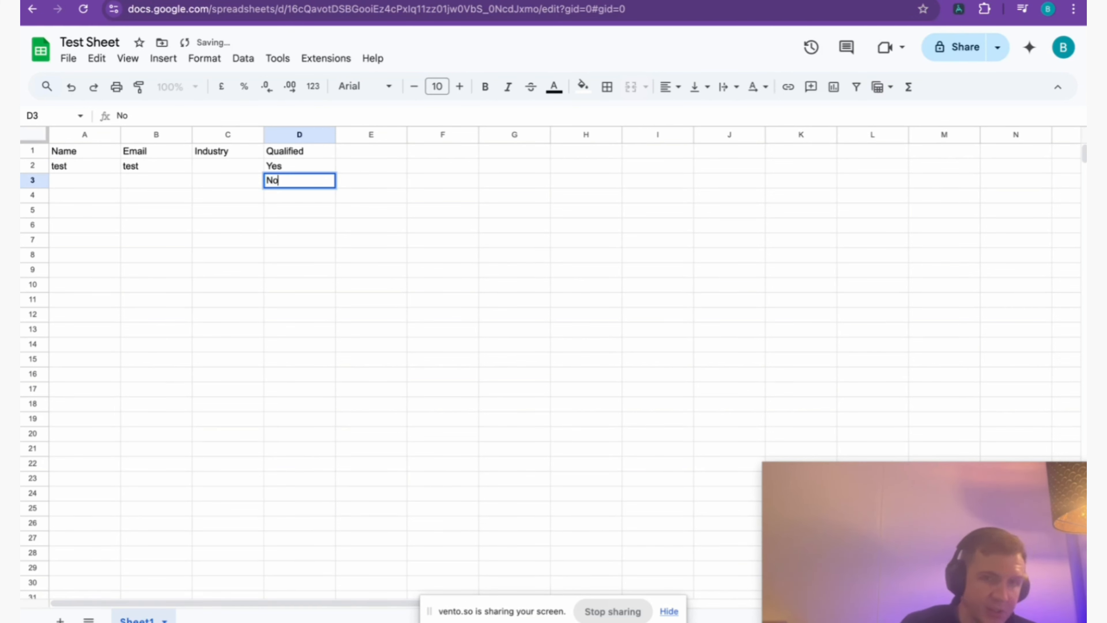
double_click(291, 194)
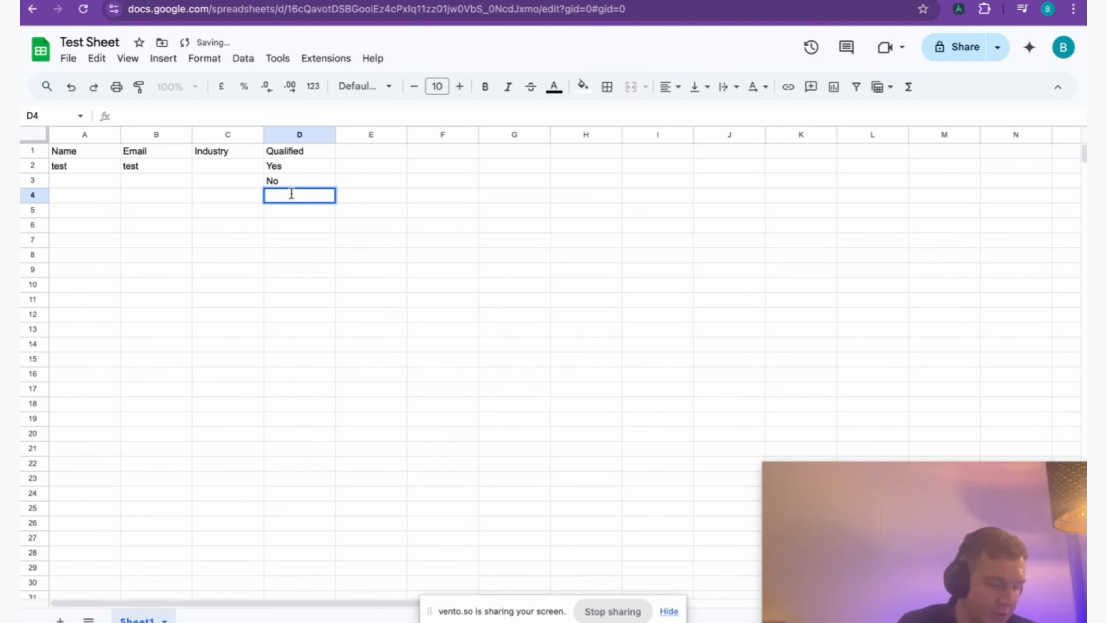
type("Yes")
Switch back to the Make scenario and set the filter condition to Qualified (D) equal to Yes.
left_click(393, 1)
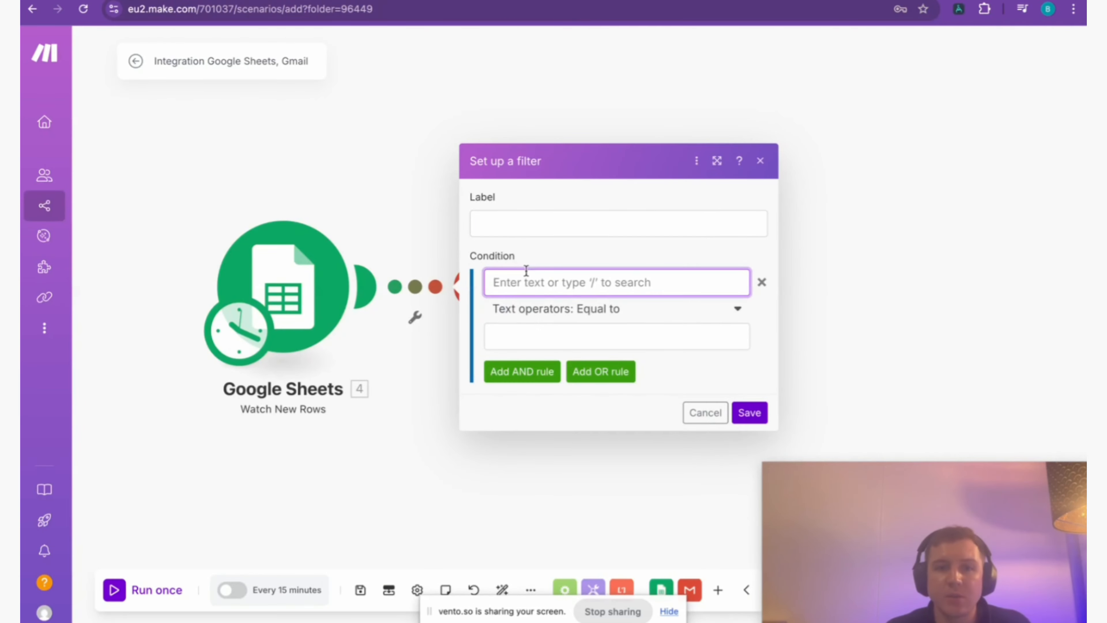
left_click(522, 283)
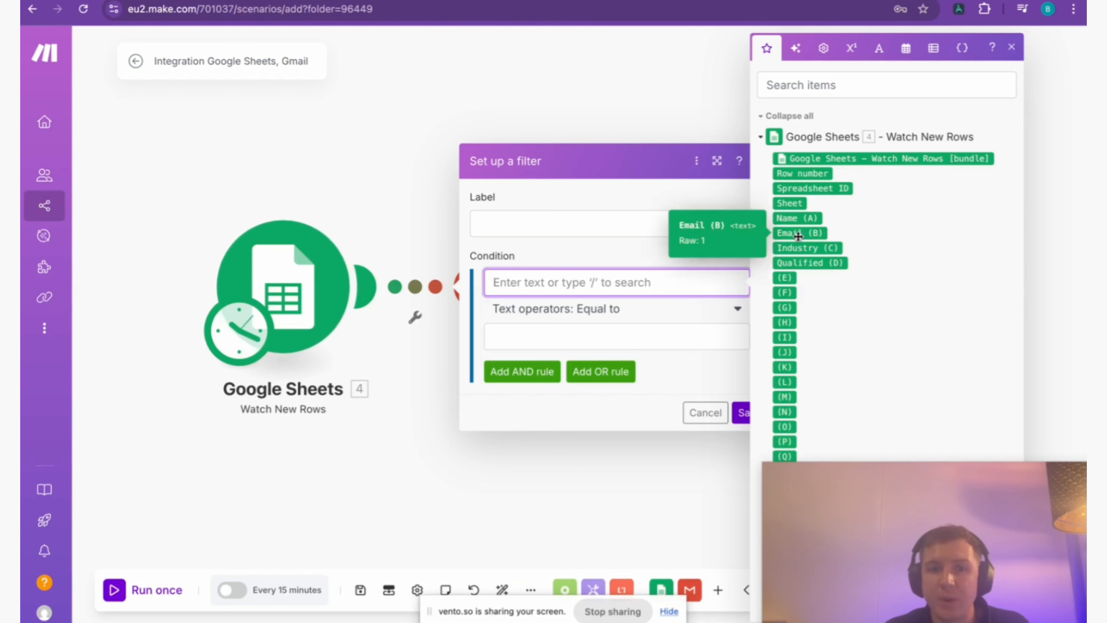
left_click(810, 263)
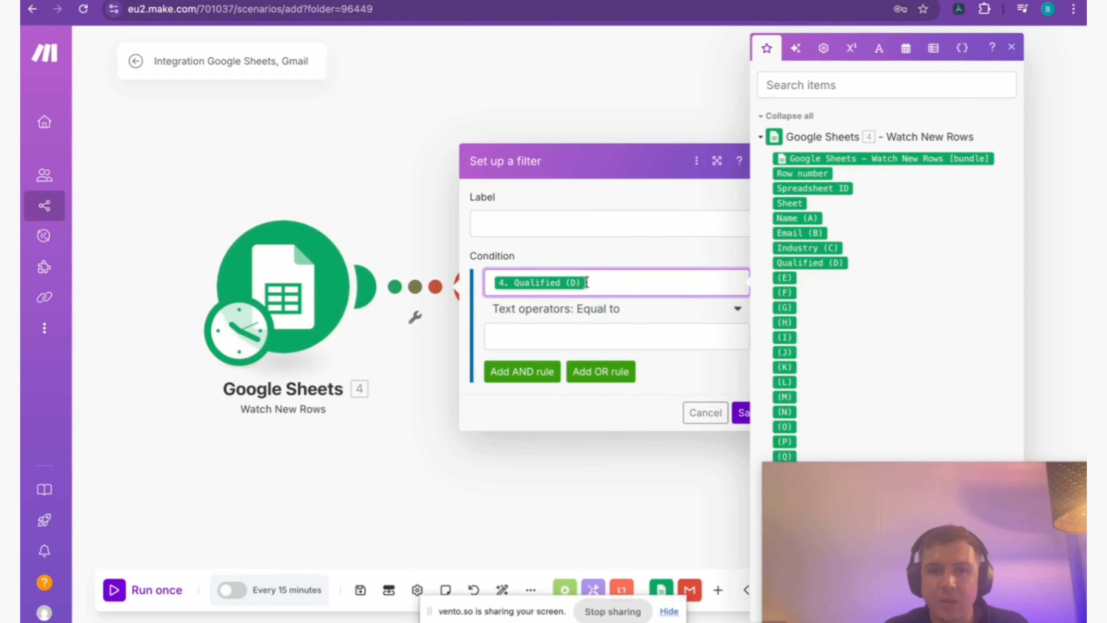
left_click(632, 338)
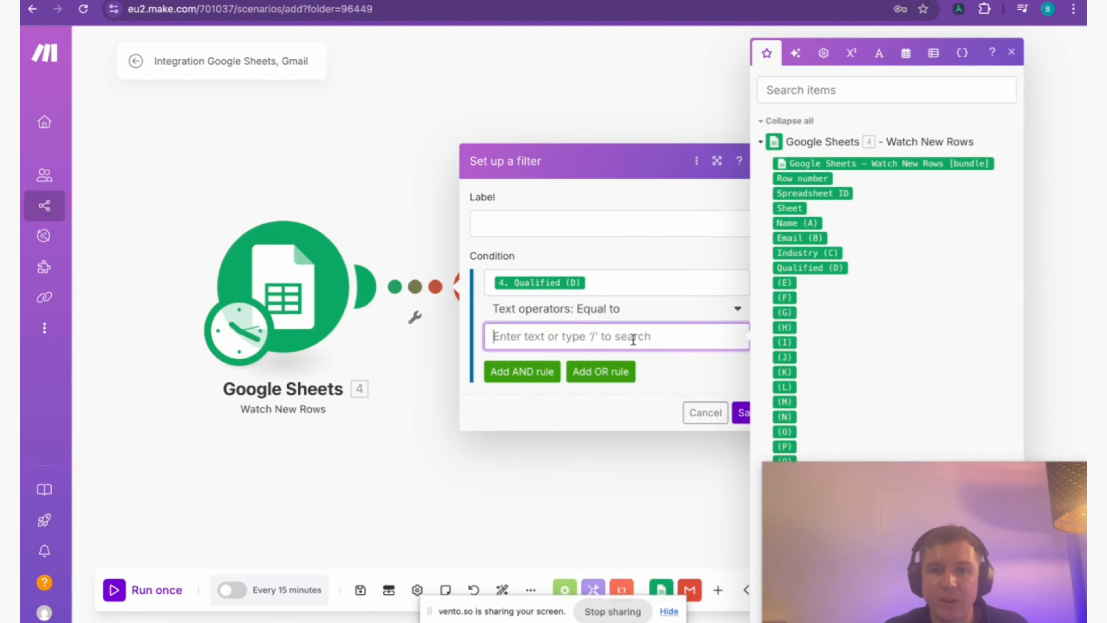
type("Yes")
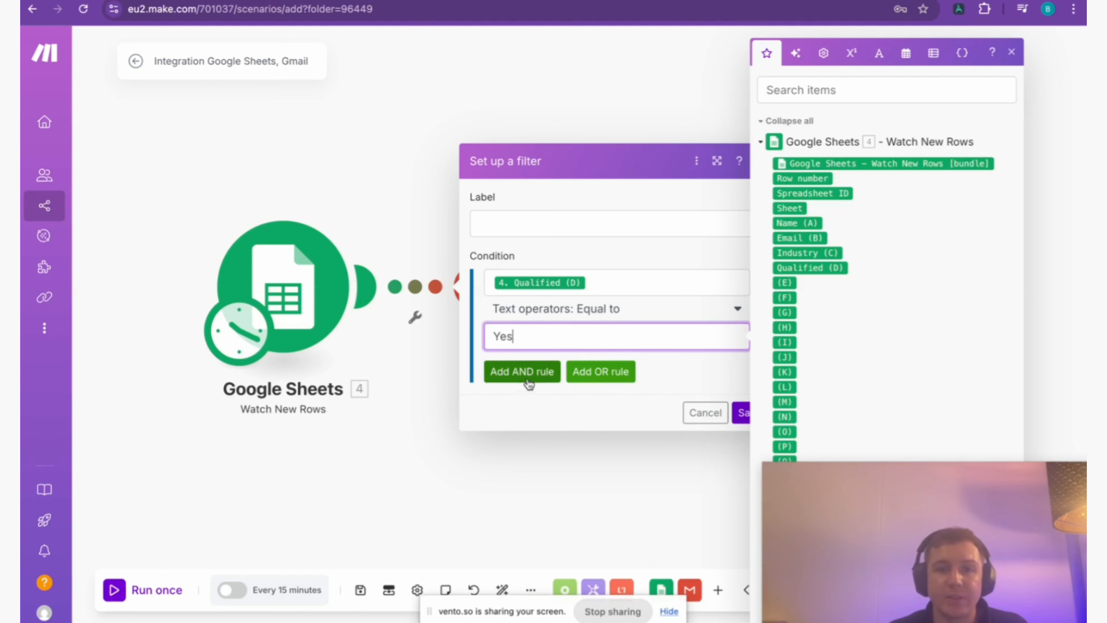
left_click(670, 386)
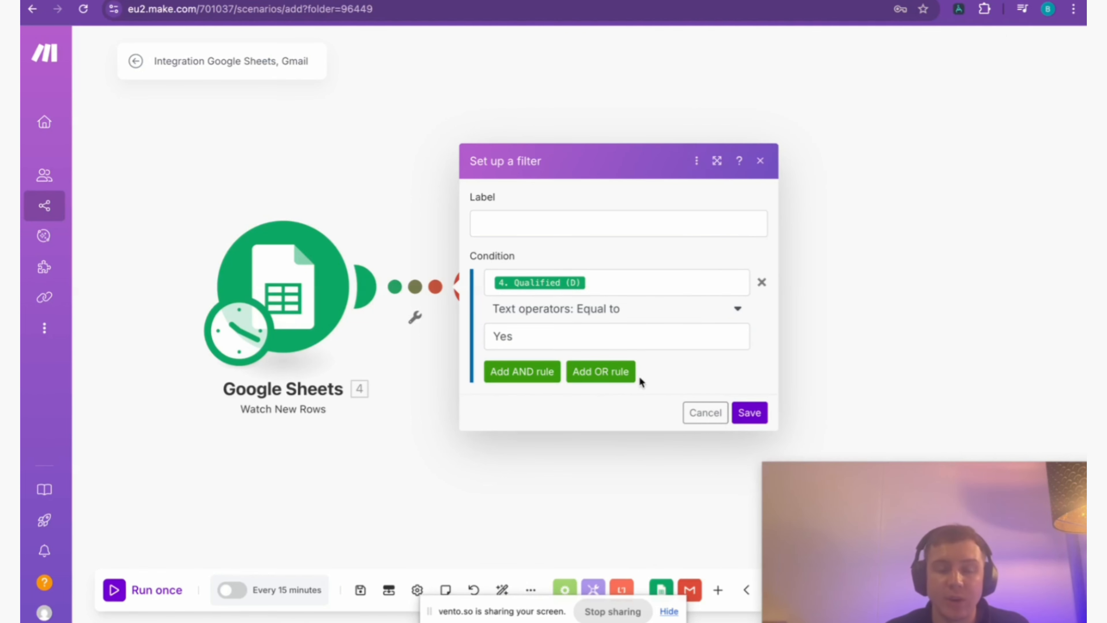
Add an AND rule to the filter that checks Email (B) with the text operator Does not contain.
left_click(497, 380)
left_click(586, 344)
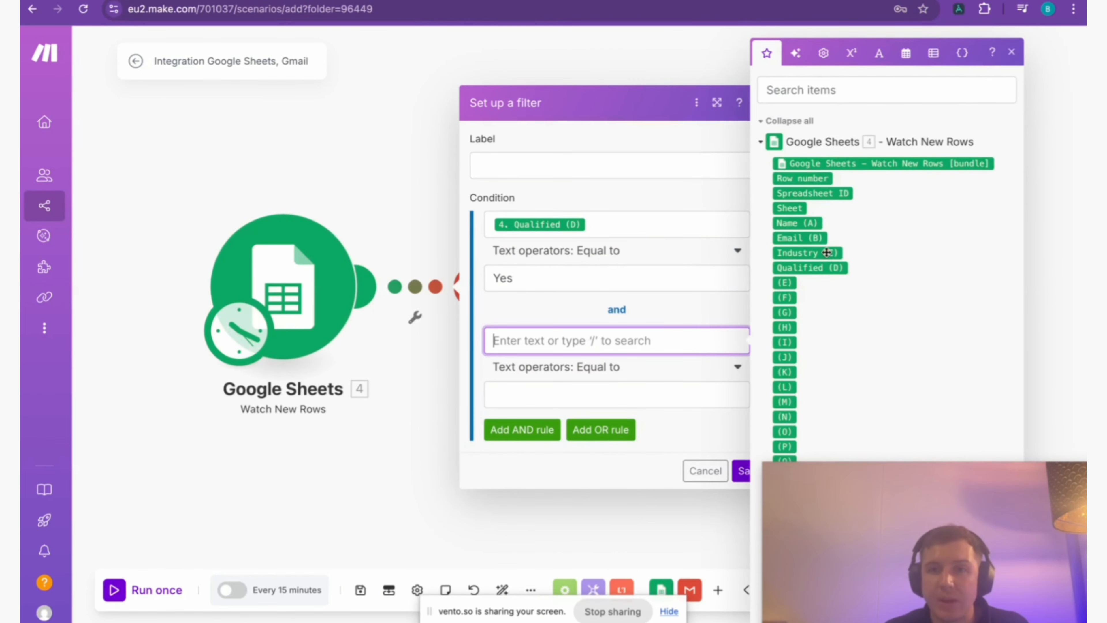
left_click(799, 238)
left_click(610, 367)
scroll(575, 506, "down", 8)
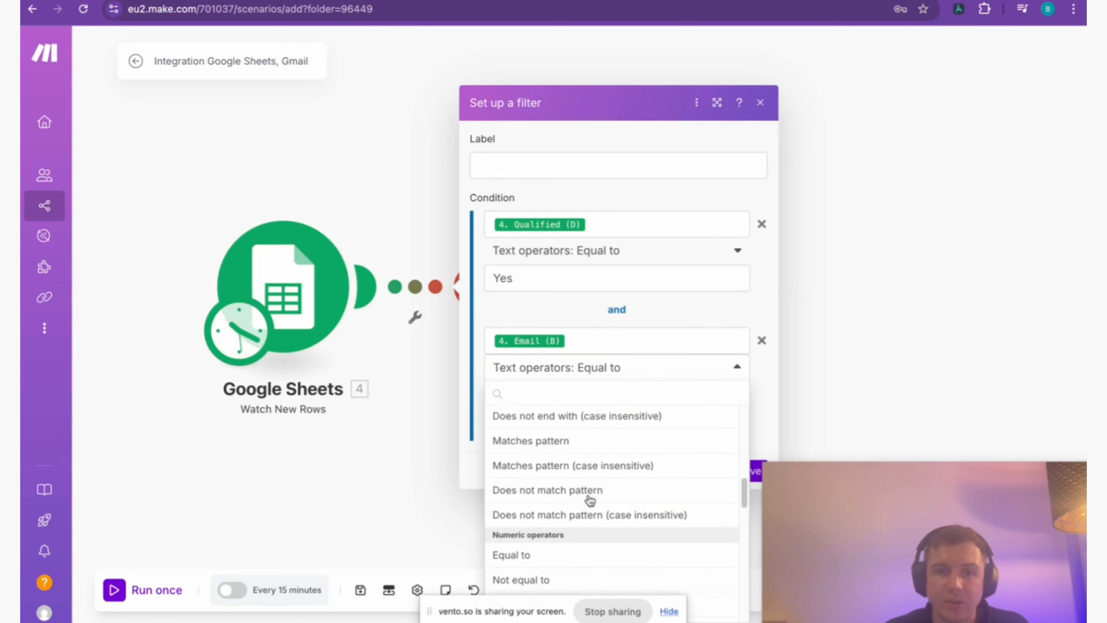
scroll(593, 504, "down", 10)
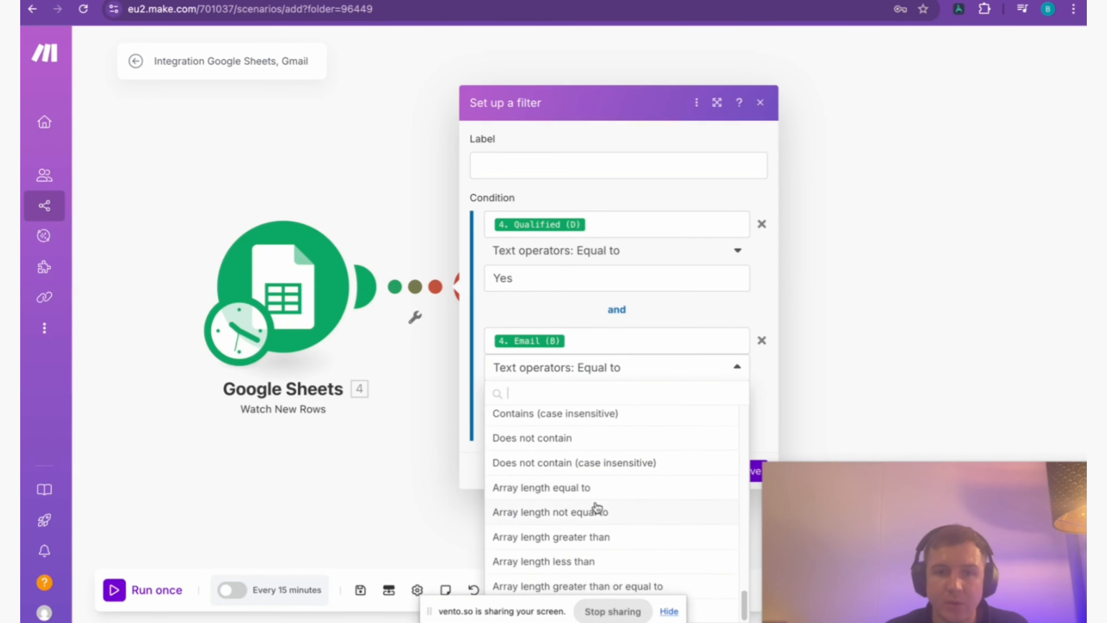
scroll(596, 507, "up", 15)
type("empty")
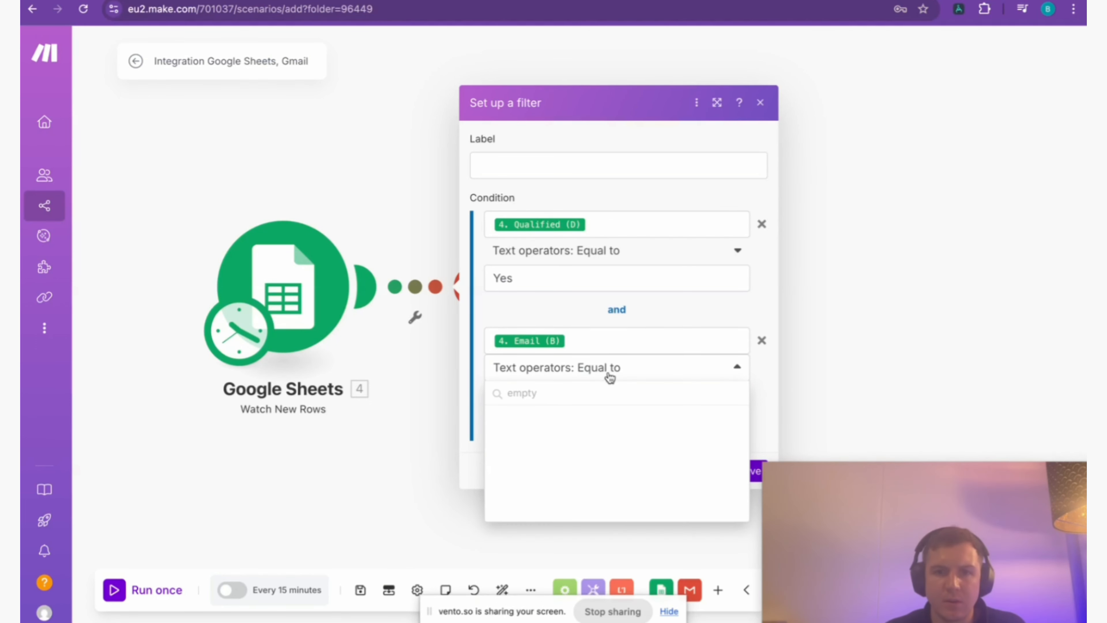
key("BackSpace")
key("BackSpace")
key("BackSpace")
key("BackSpace")
key("BackSpace")
left_click(555, 524)
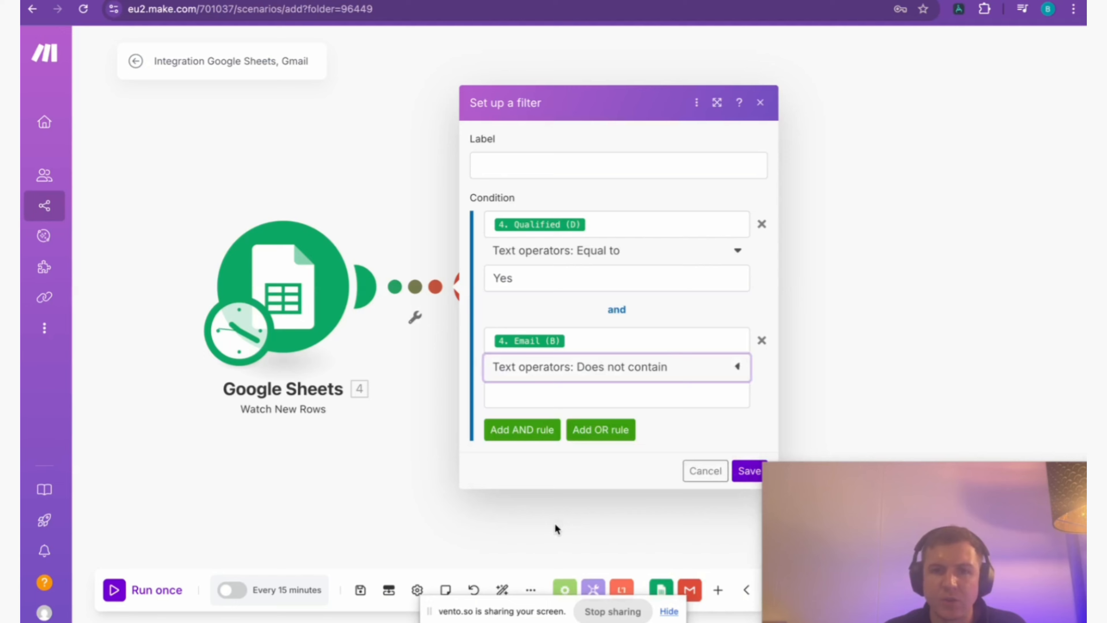
left_click(599, 388)
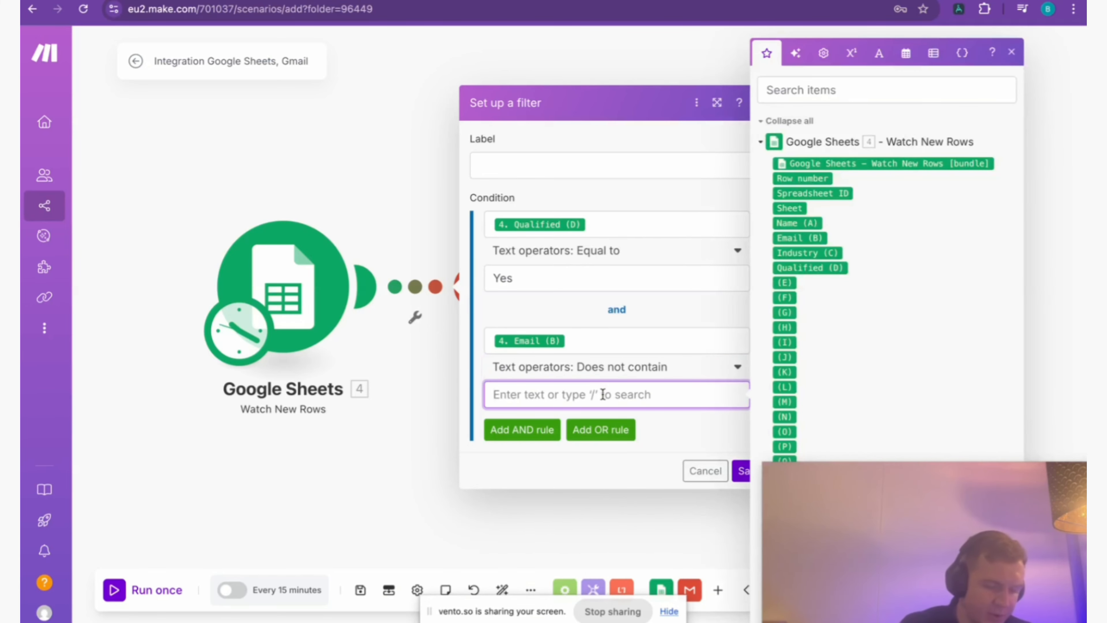
key("ctrl+Tab")
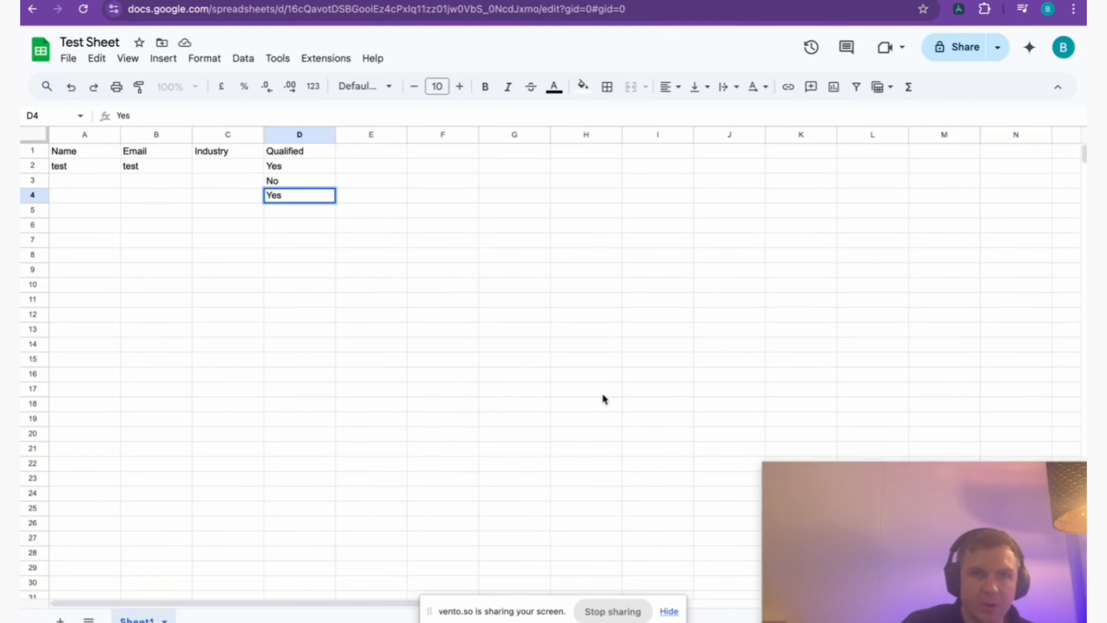
key("ctrl+shift+Tab")
left_click(540, 392)
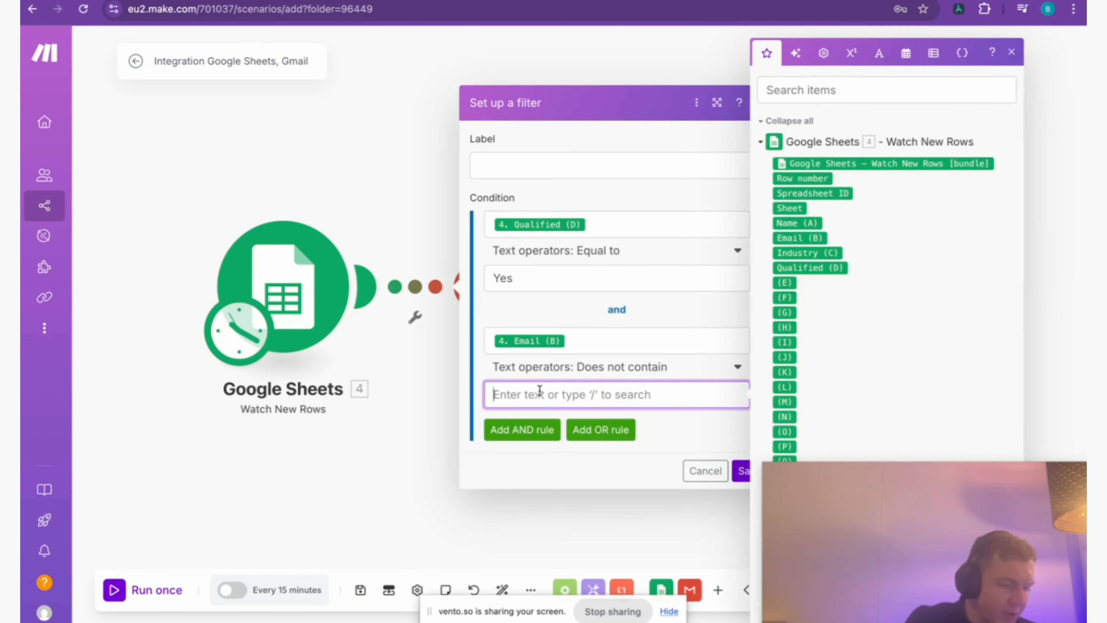
type("@gmail")
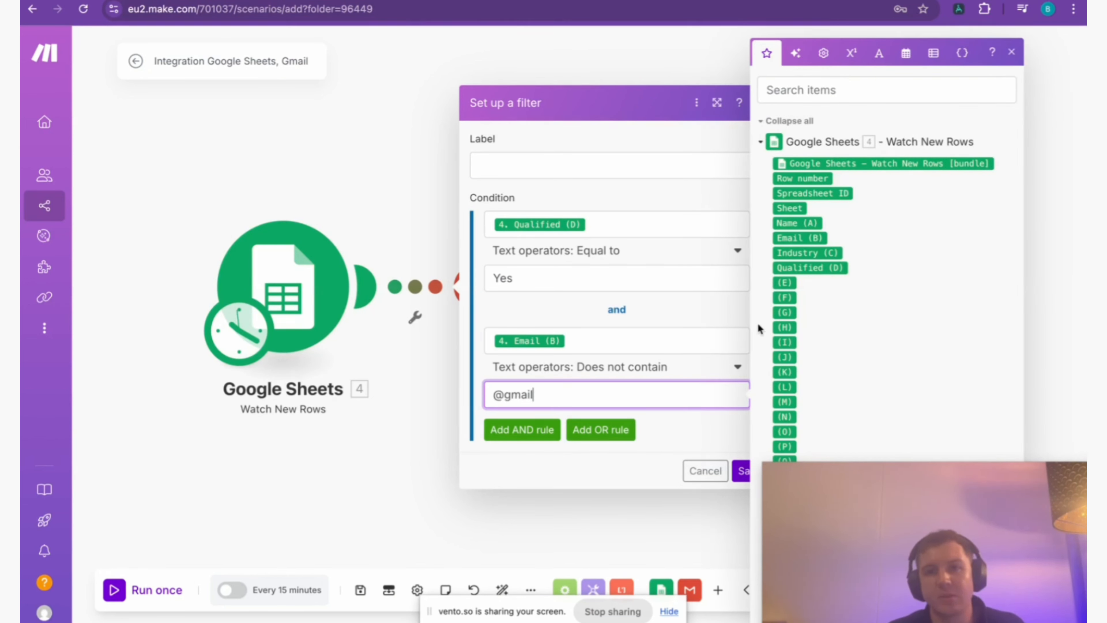
left_click(672, 451)
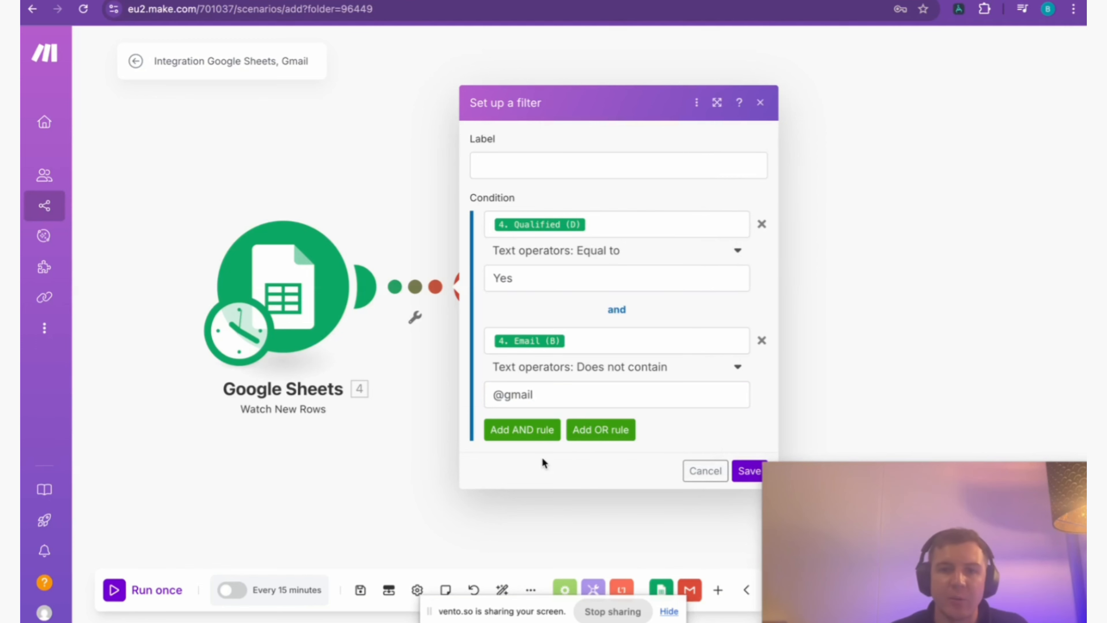
left_click(745, 469)
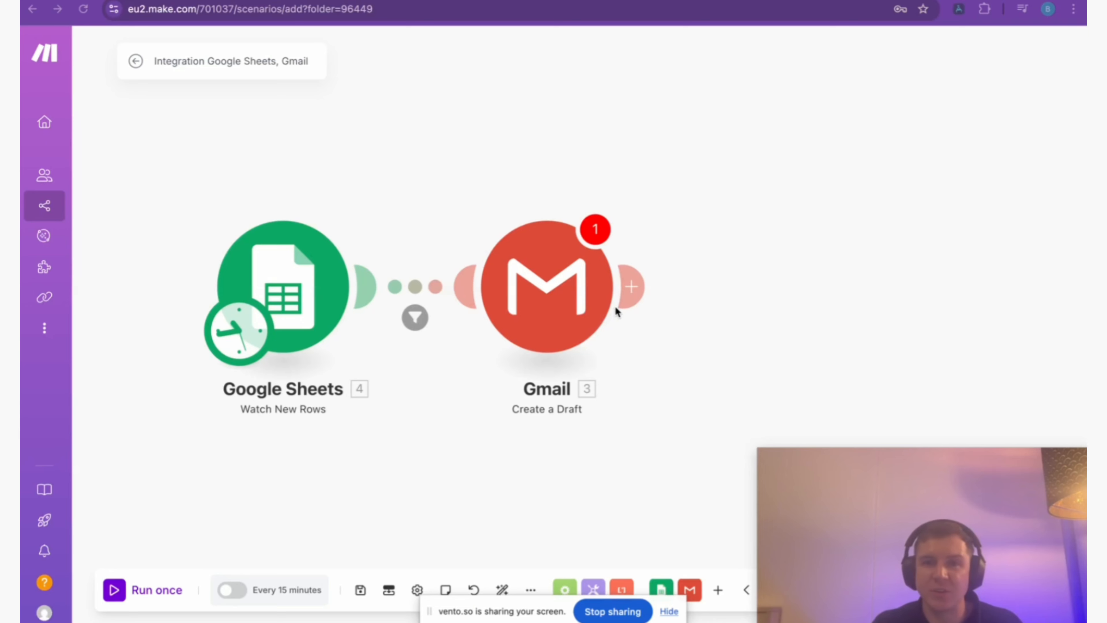
Switch to the Test Sheet in Google Sheets and review the Qualified column's entries and the next empty row.
left_click(635, 288)
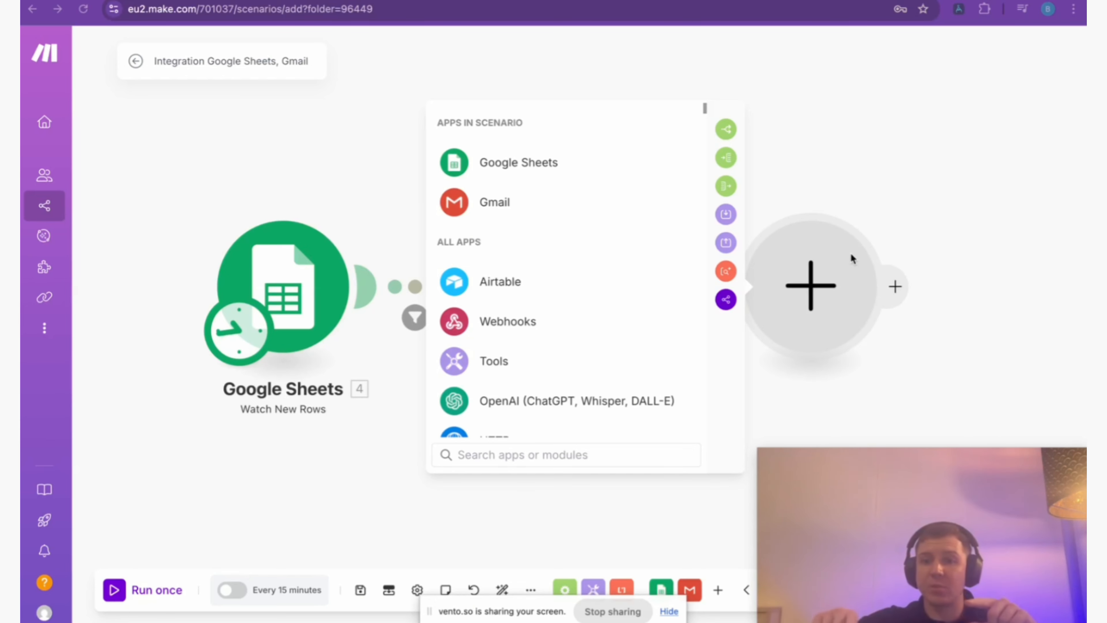
left_click(300, 0)
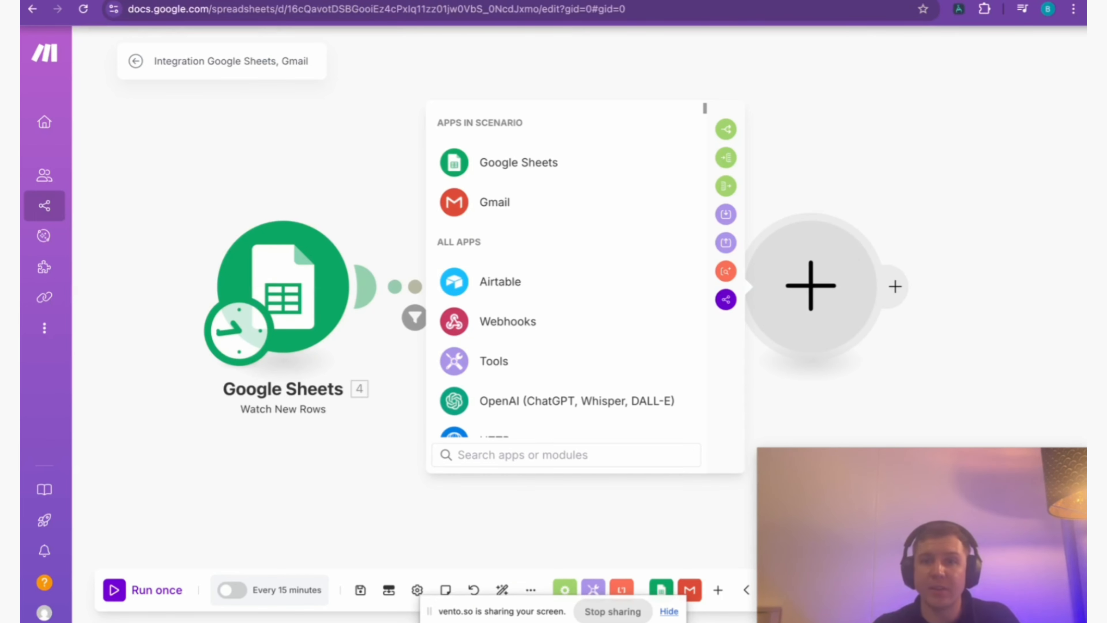
left_click(289, 157)
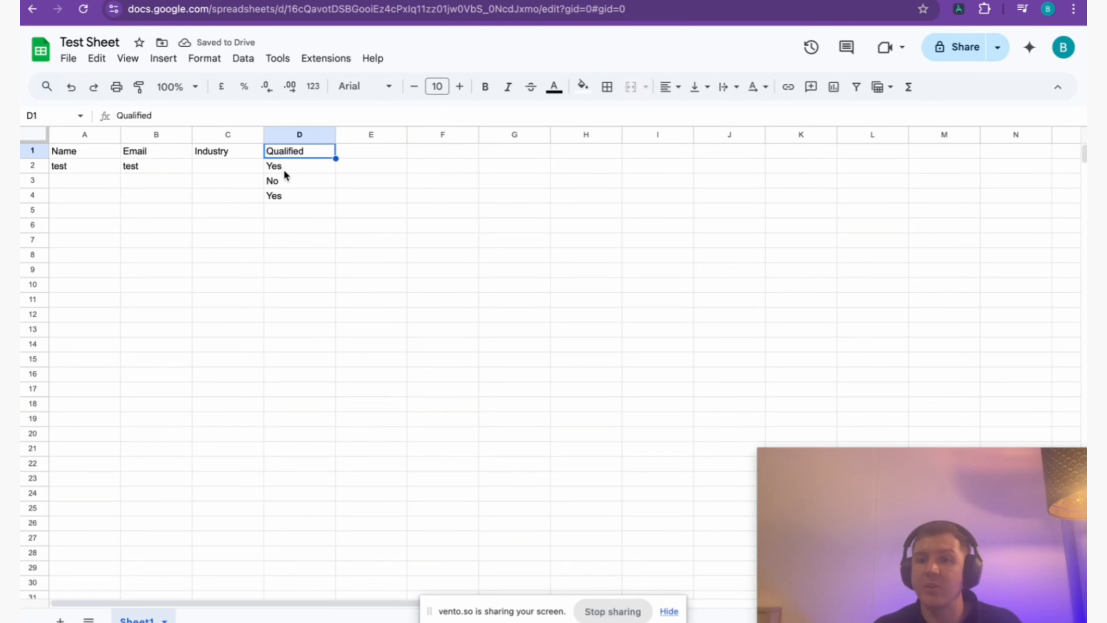
left_click(284, 170)
left_click(289, 181)
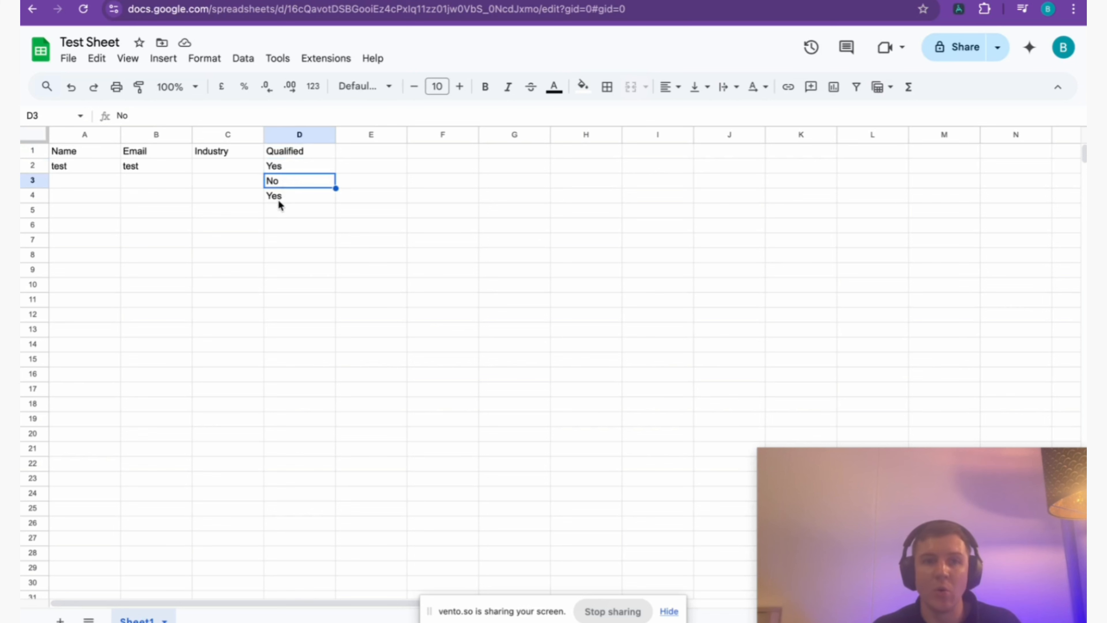
left_click(229, 211)
left_click(154, 211)
left_click(82, 216)
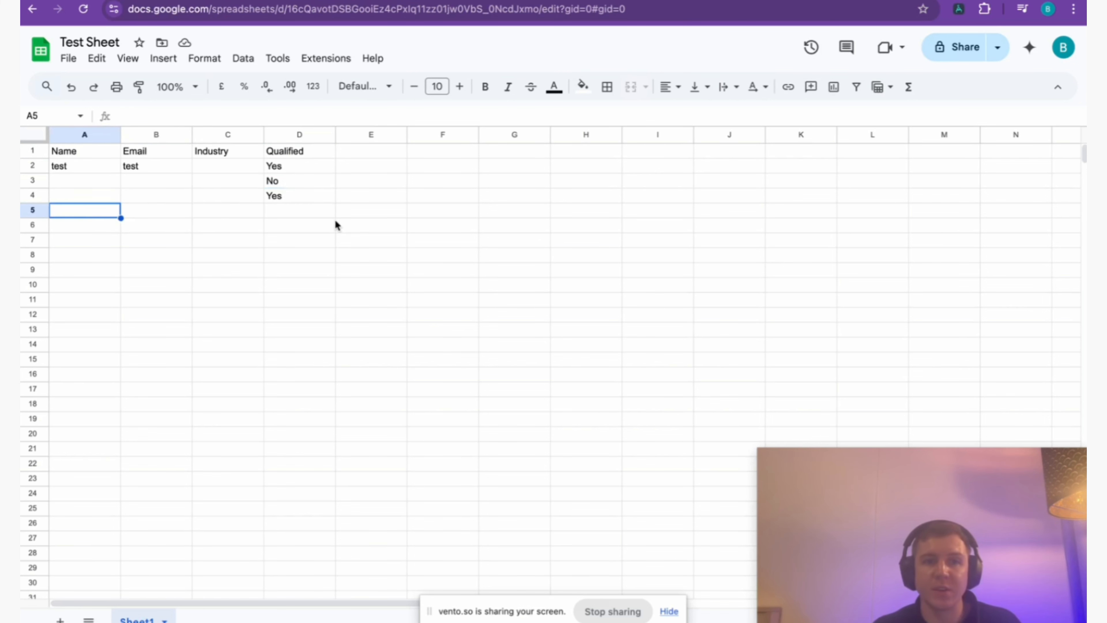
left_click(315, 213)
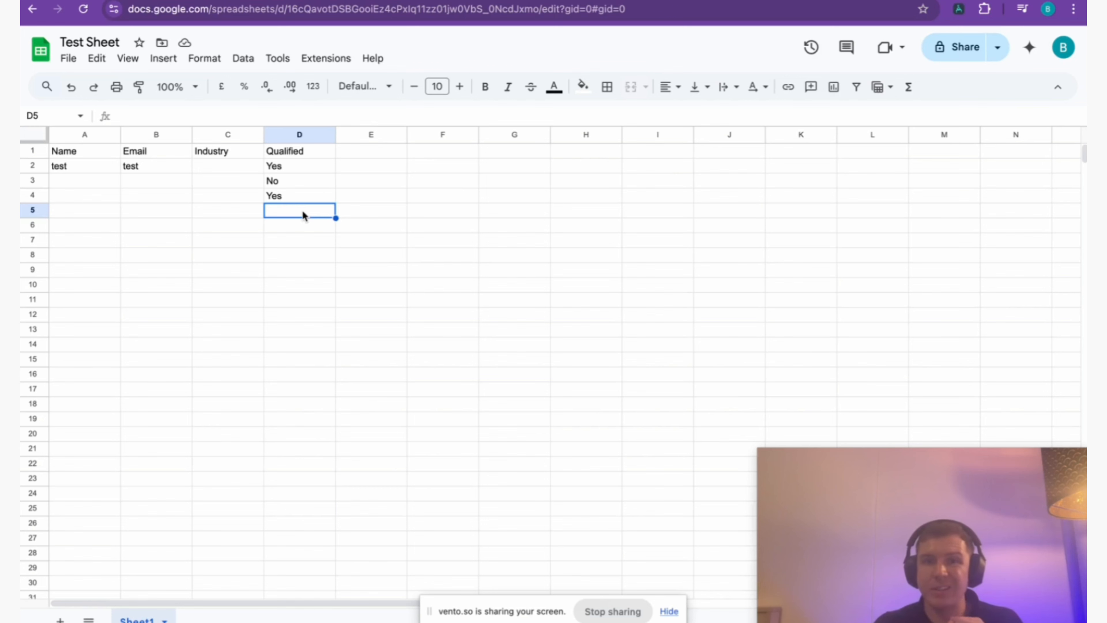
left_click(175, 1)
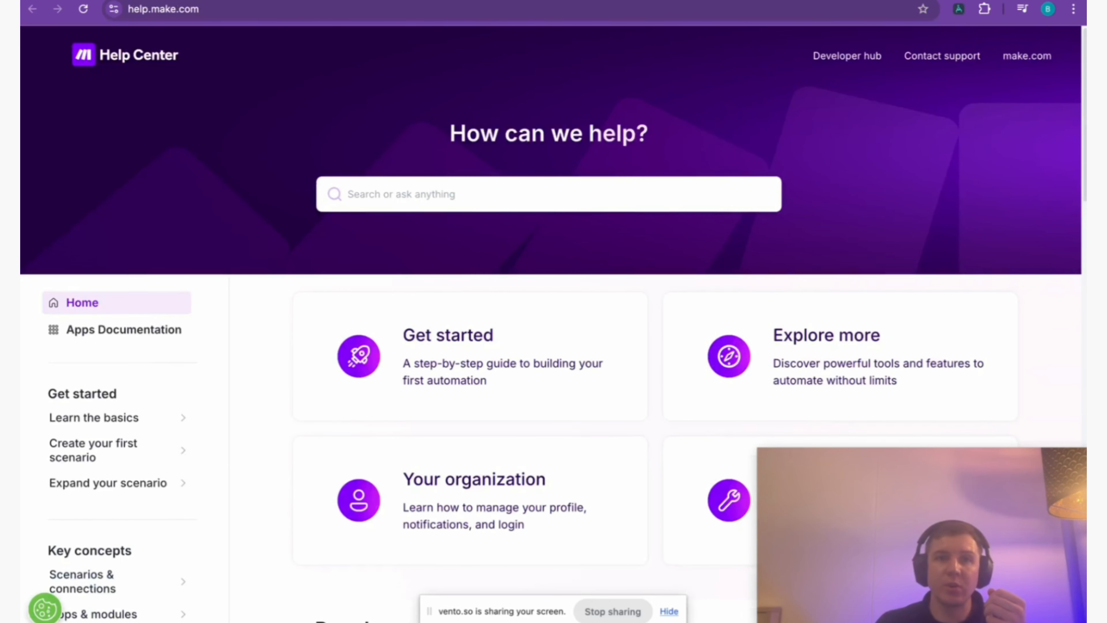
left_click(243, 1)
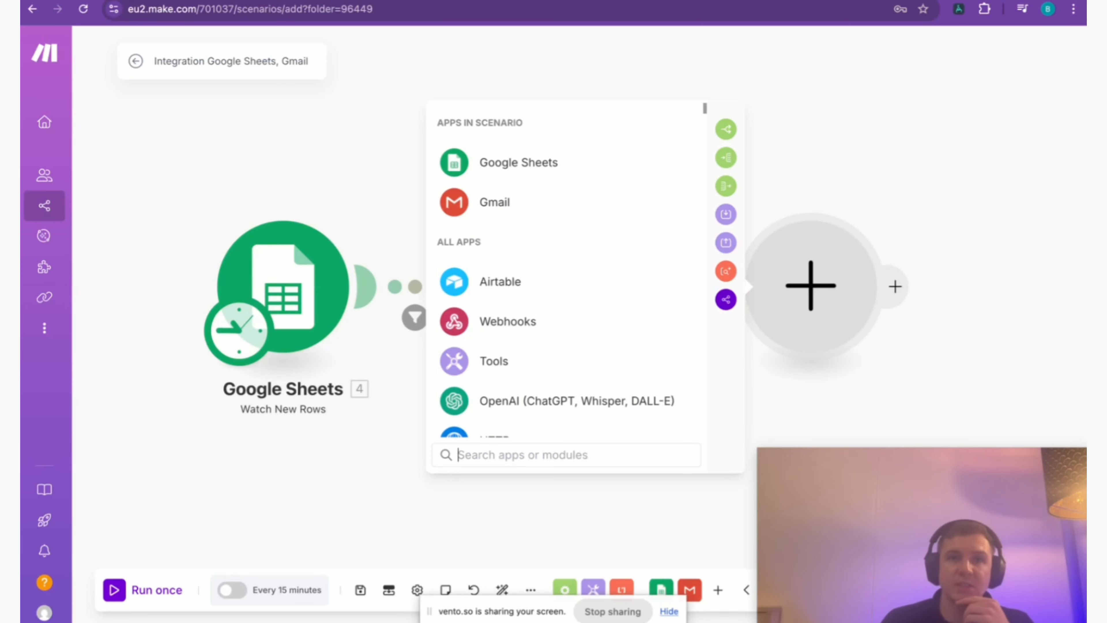
key("ctrl+Tab")
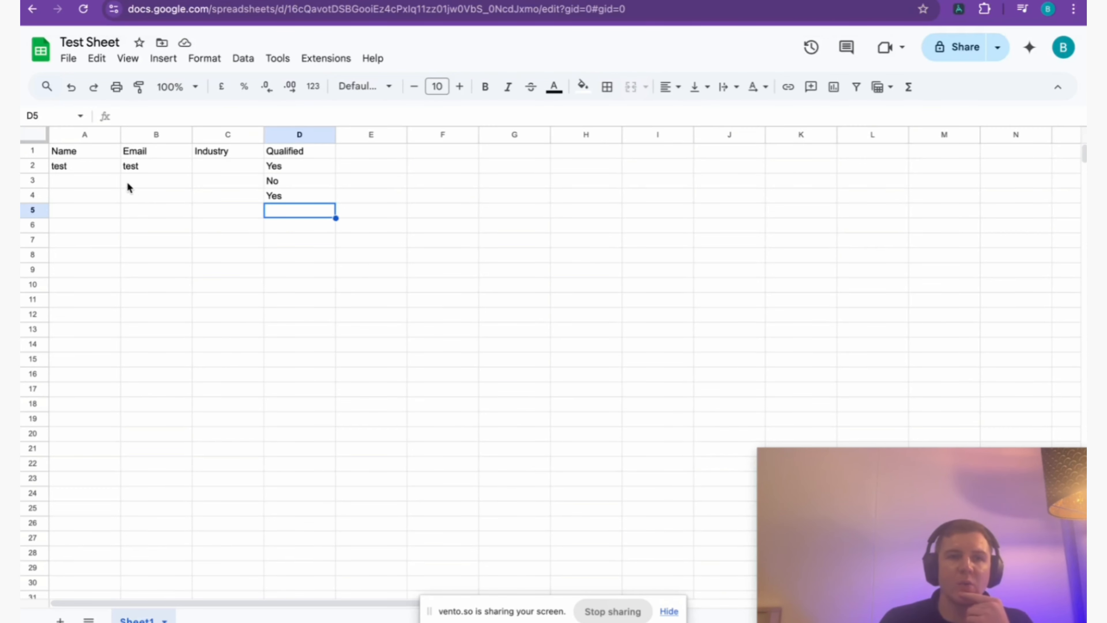
left_click(183, 169)
double_click(166, 167)
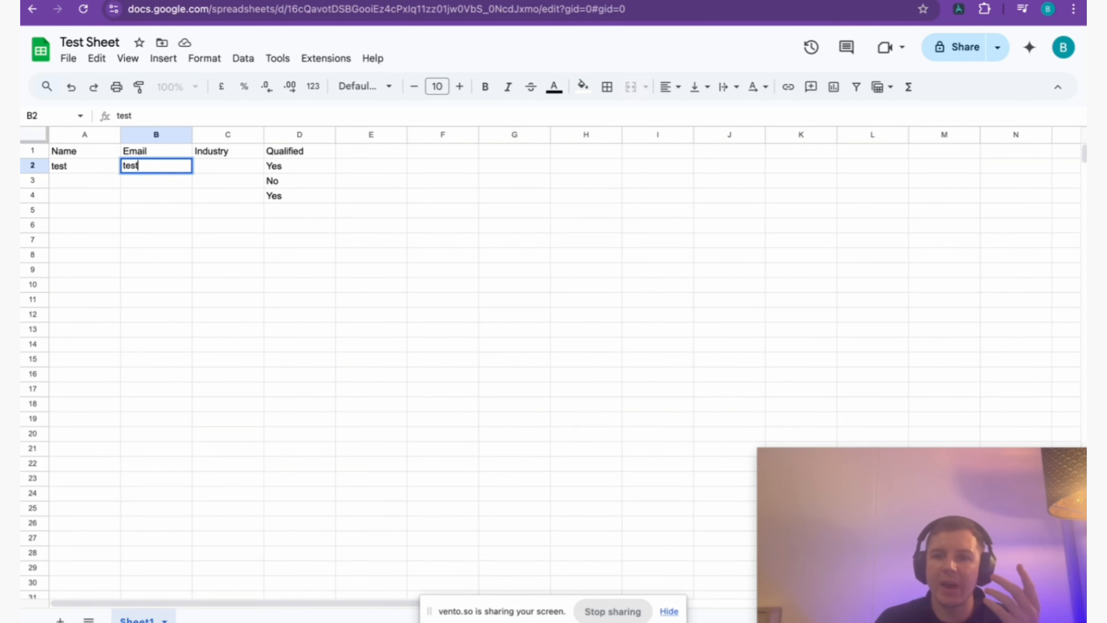
key("ctrl+Tab")
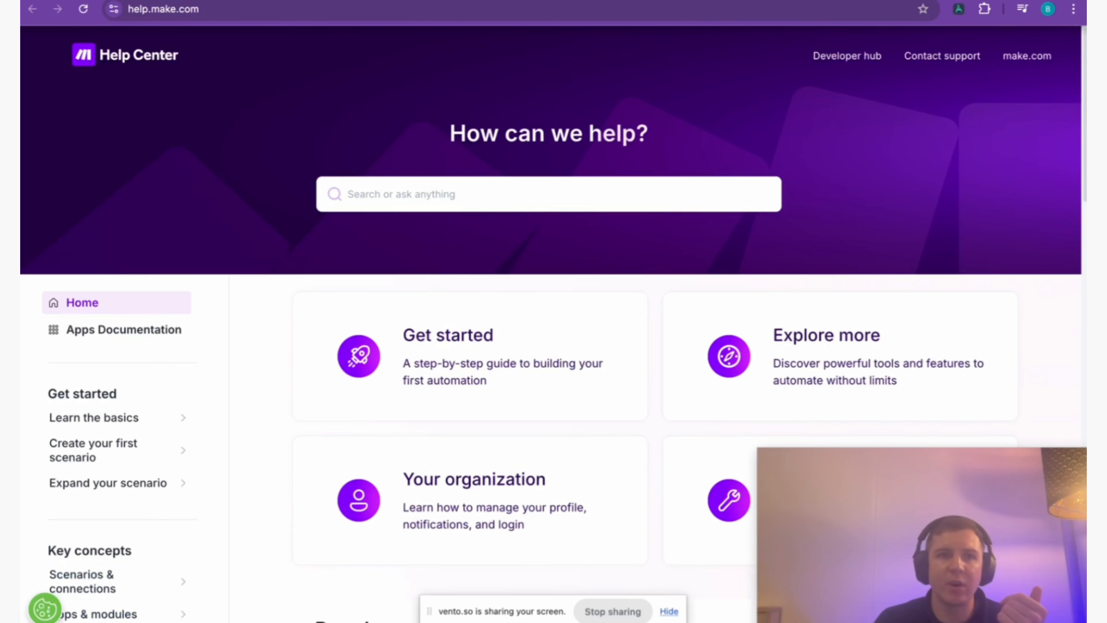
key("ctrl+Tab")
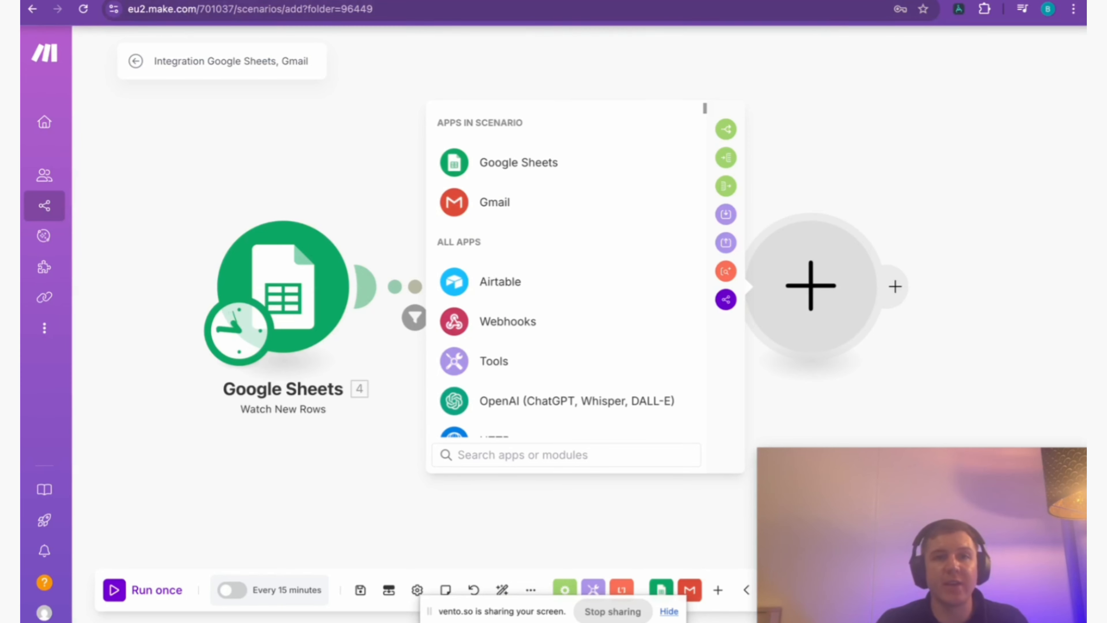
left_click(180, 0)
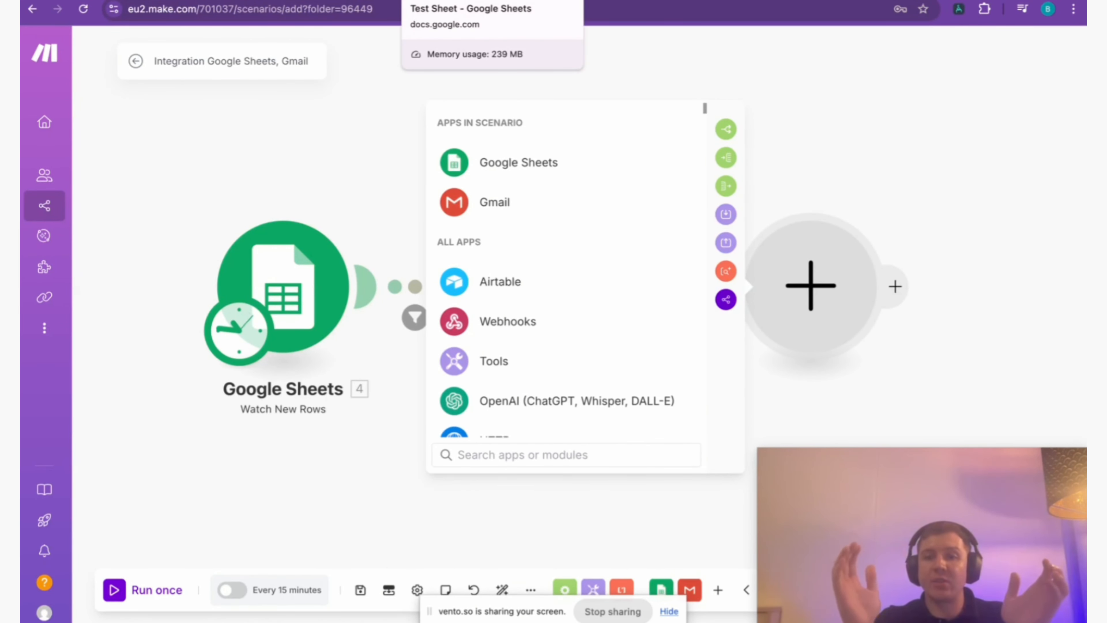
left_click(449, 1)
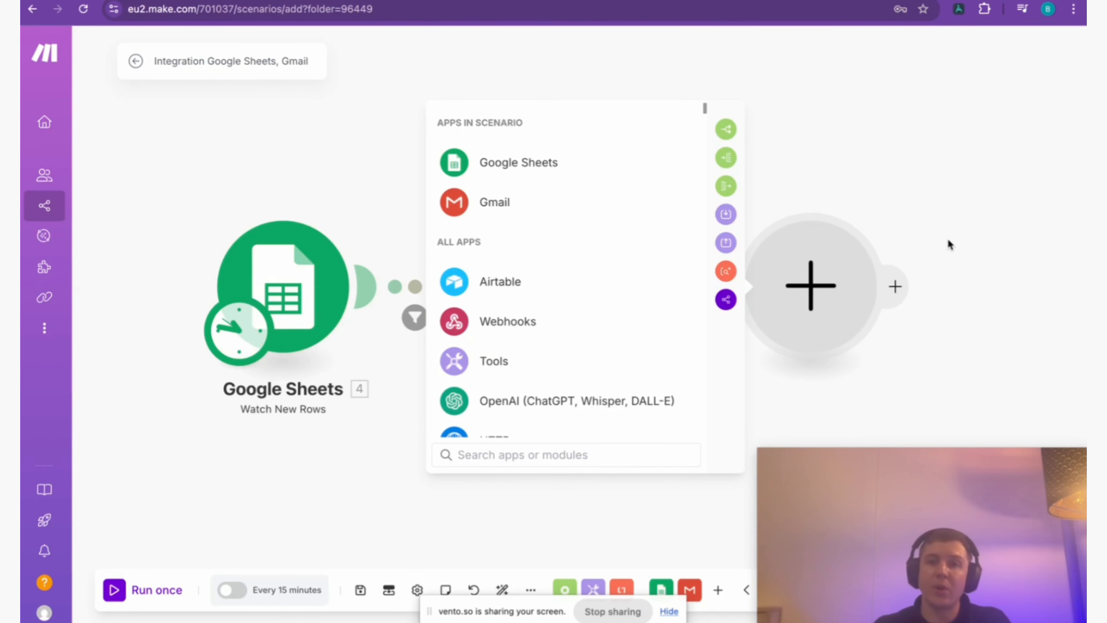
left_click(952, 193)
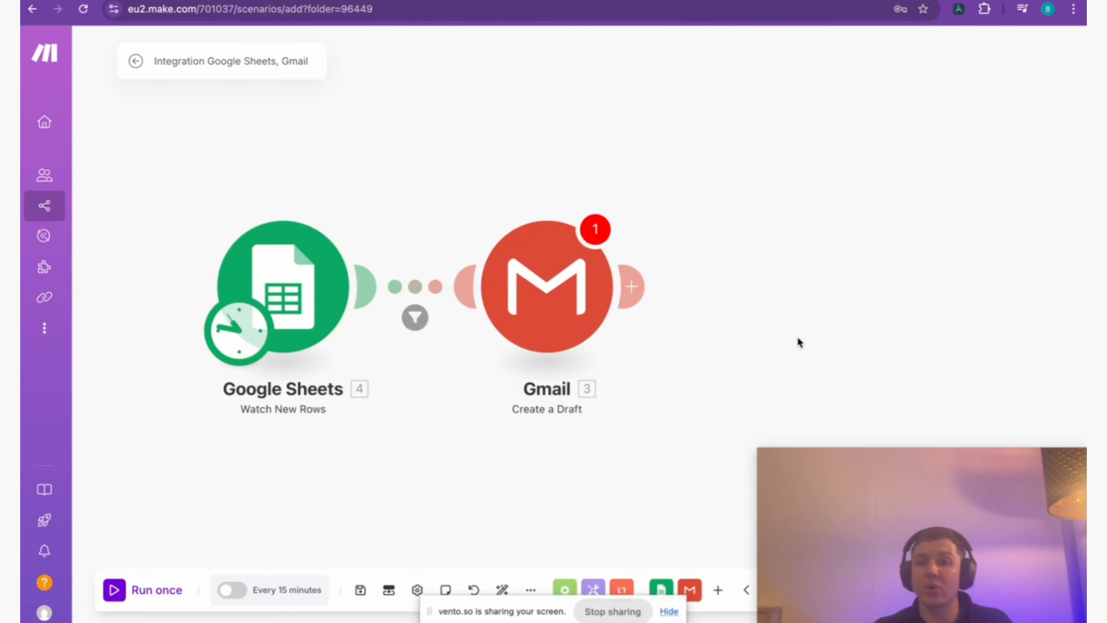